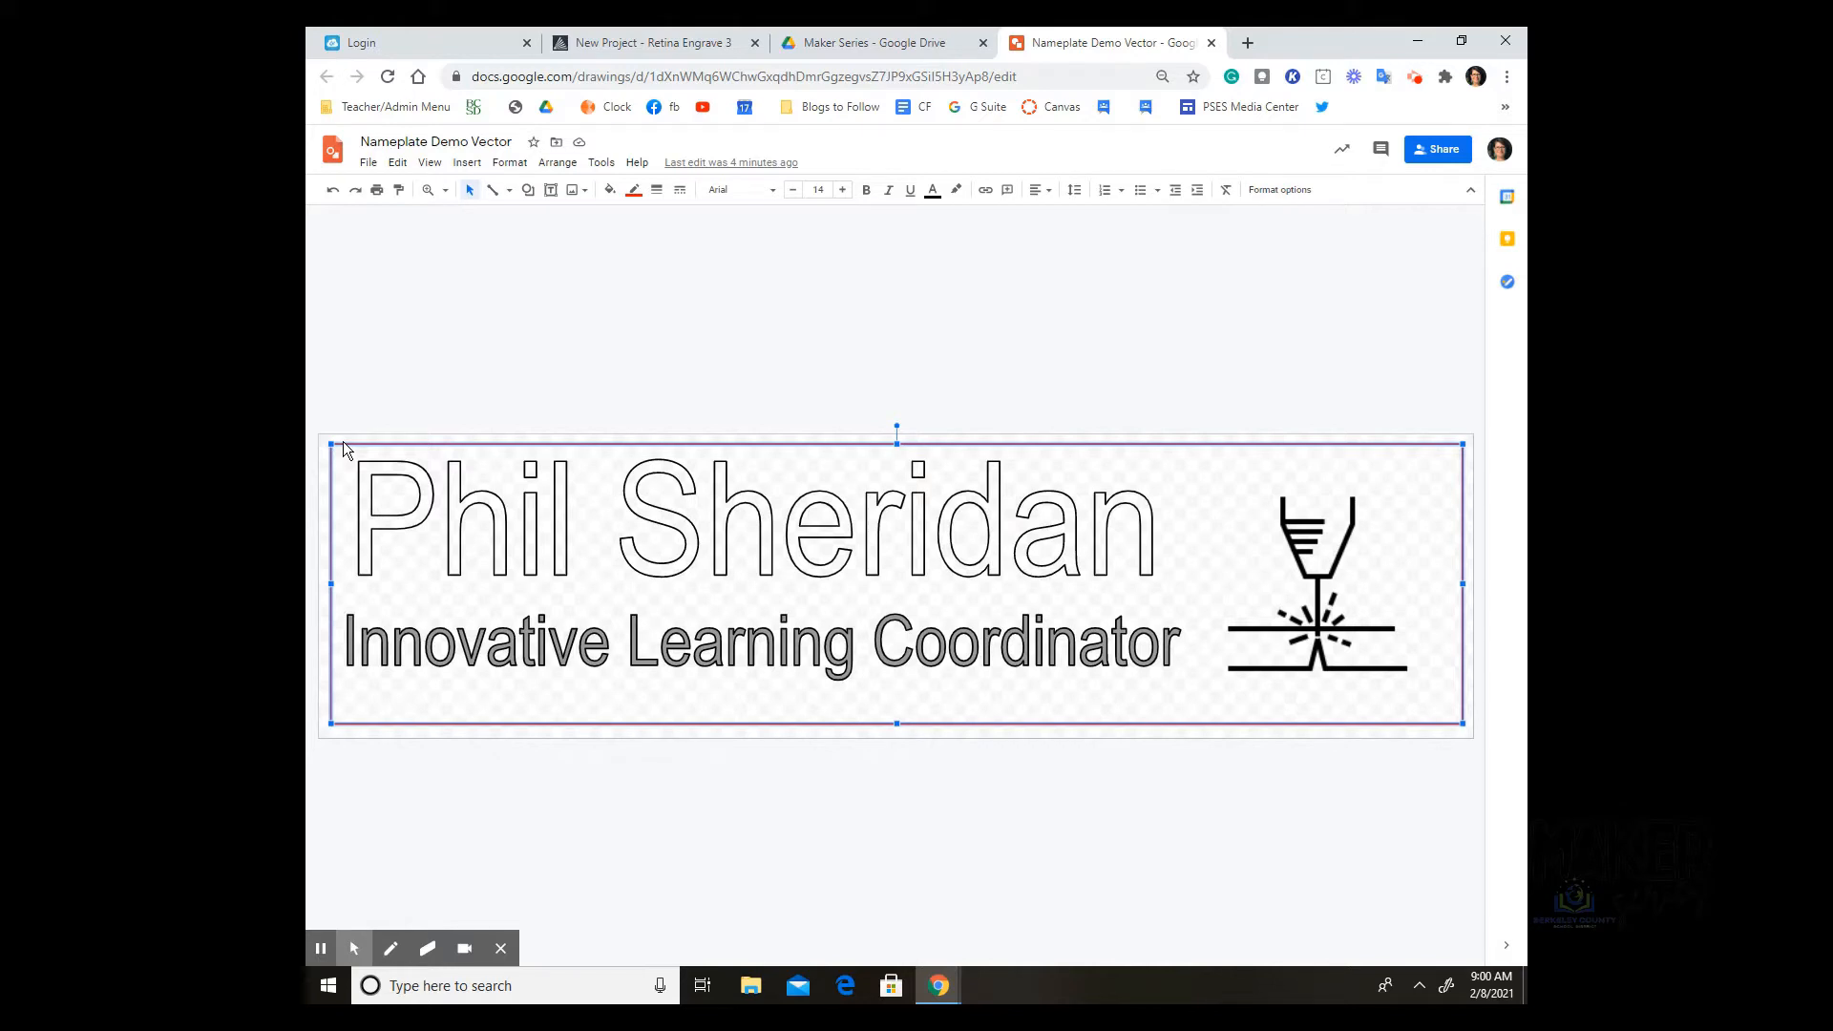
Step: Cut the border rectangle and rename the drawing to 'Nameplate Demo Raster'
right_click(355, 444)
left_click(389, 455)
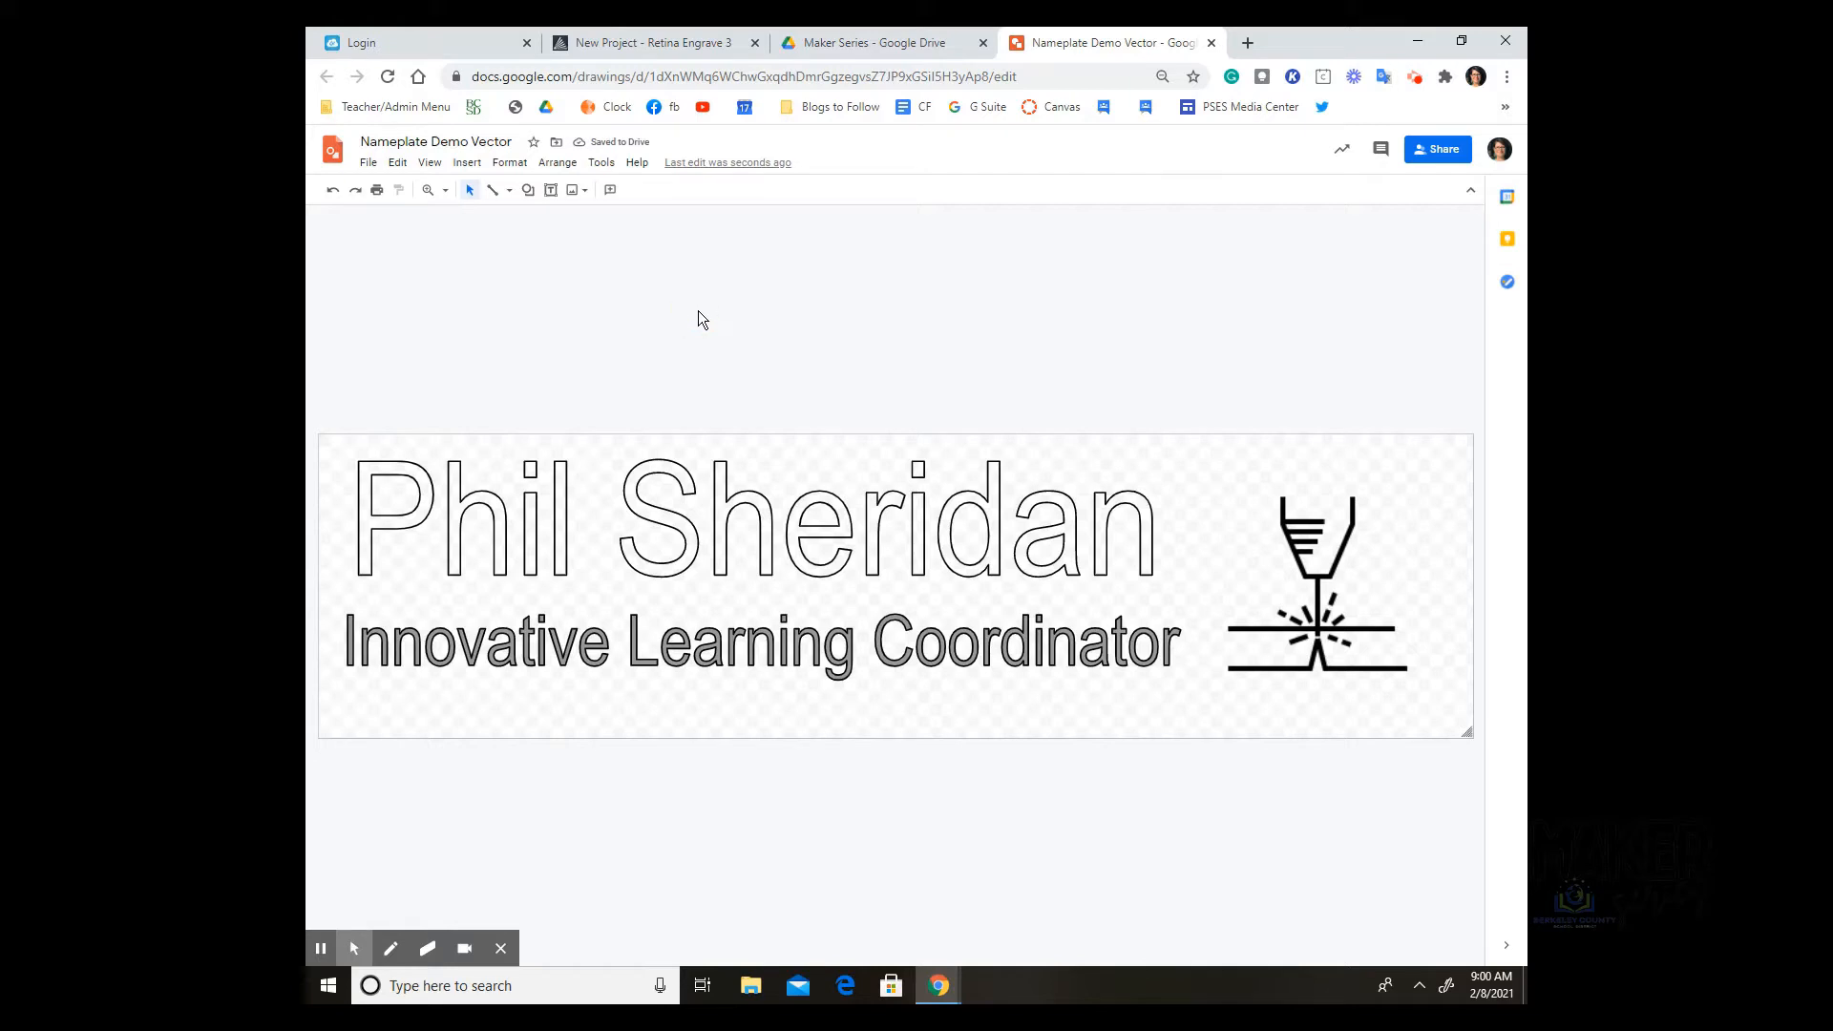
left_click(482, 141)
double_click(497, 141)
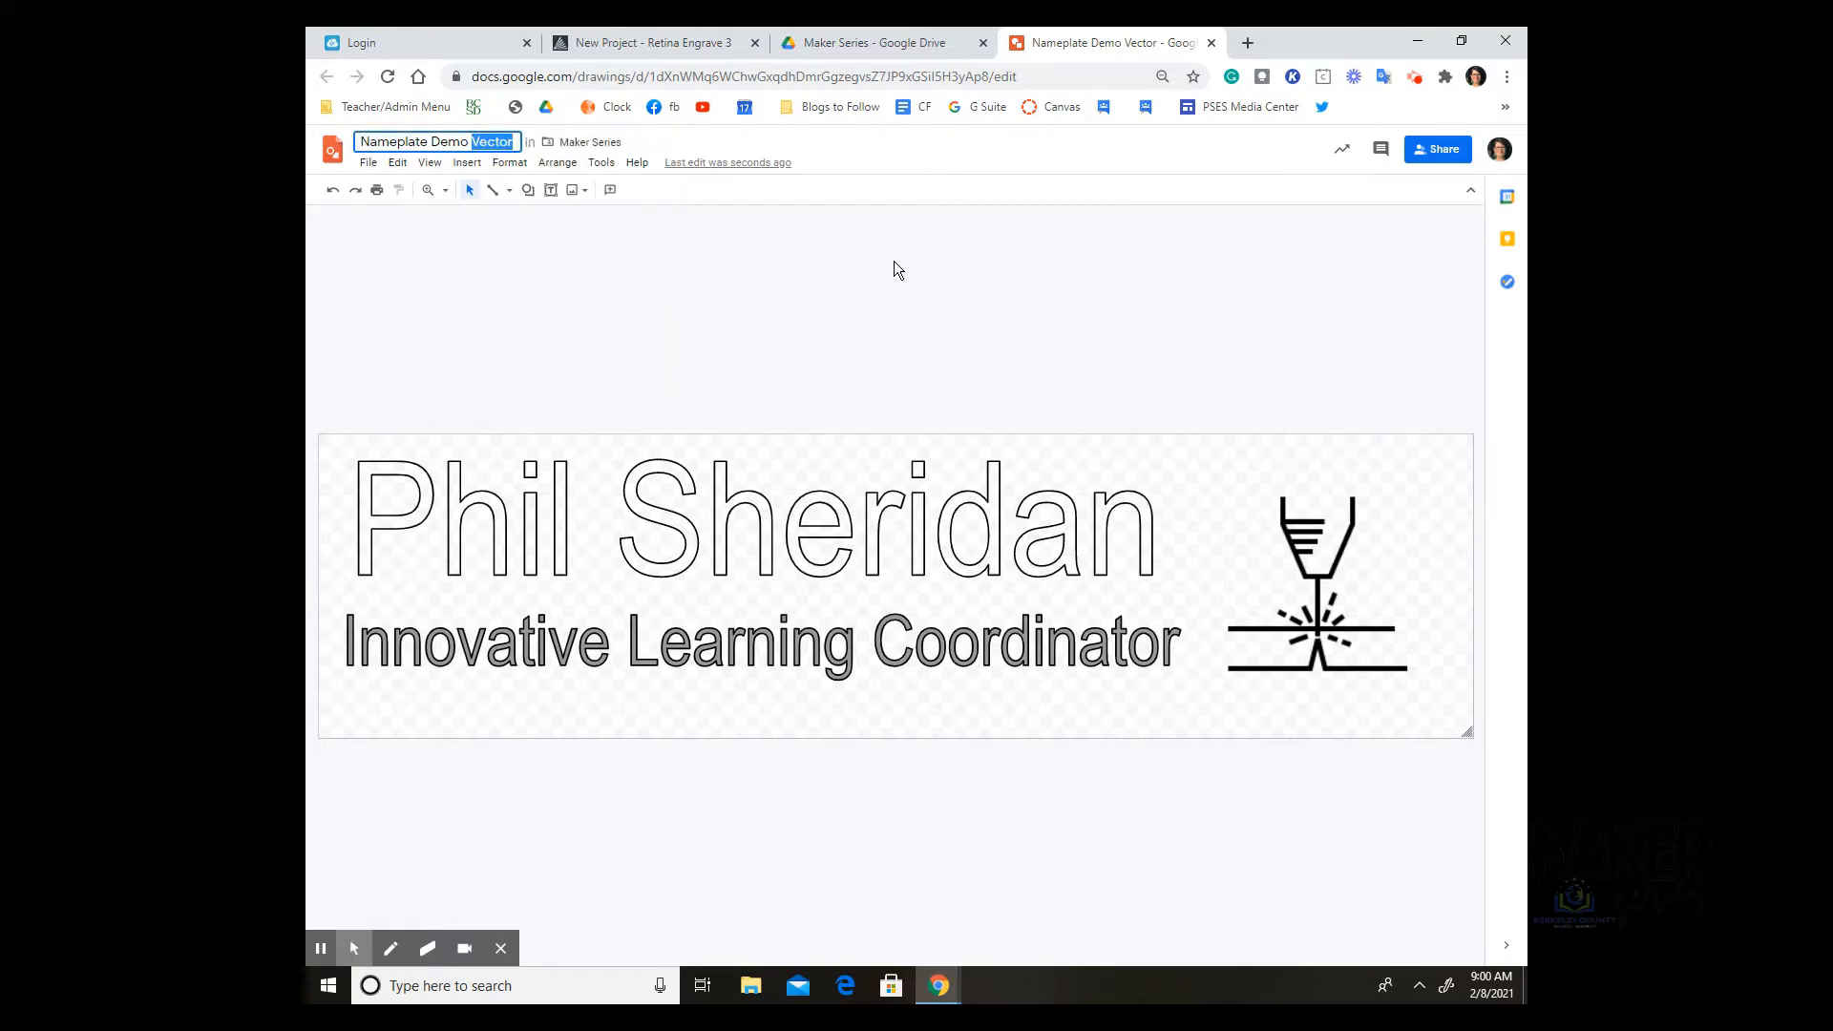
type("Raster")
left_click(610, 392)
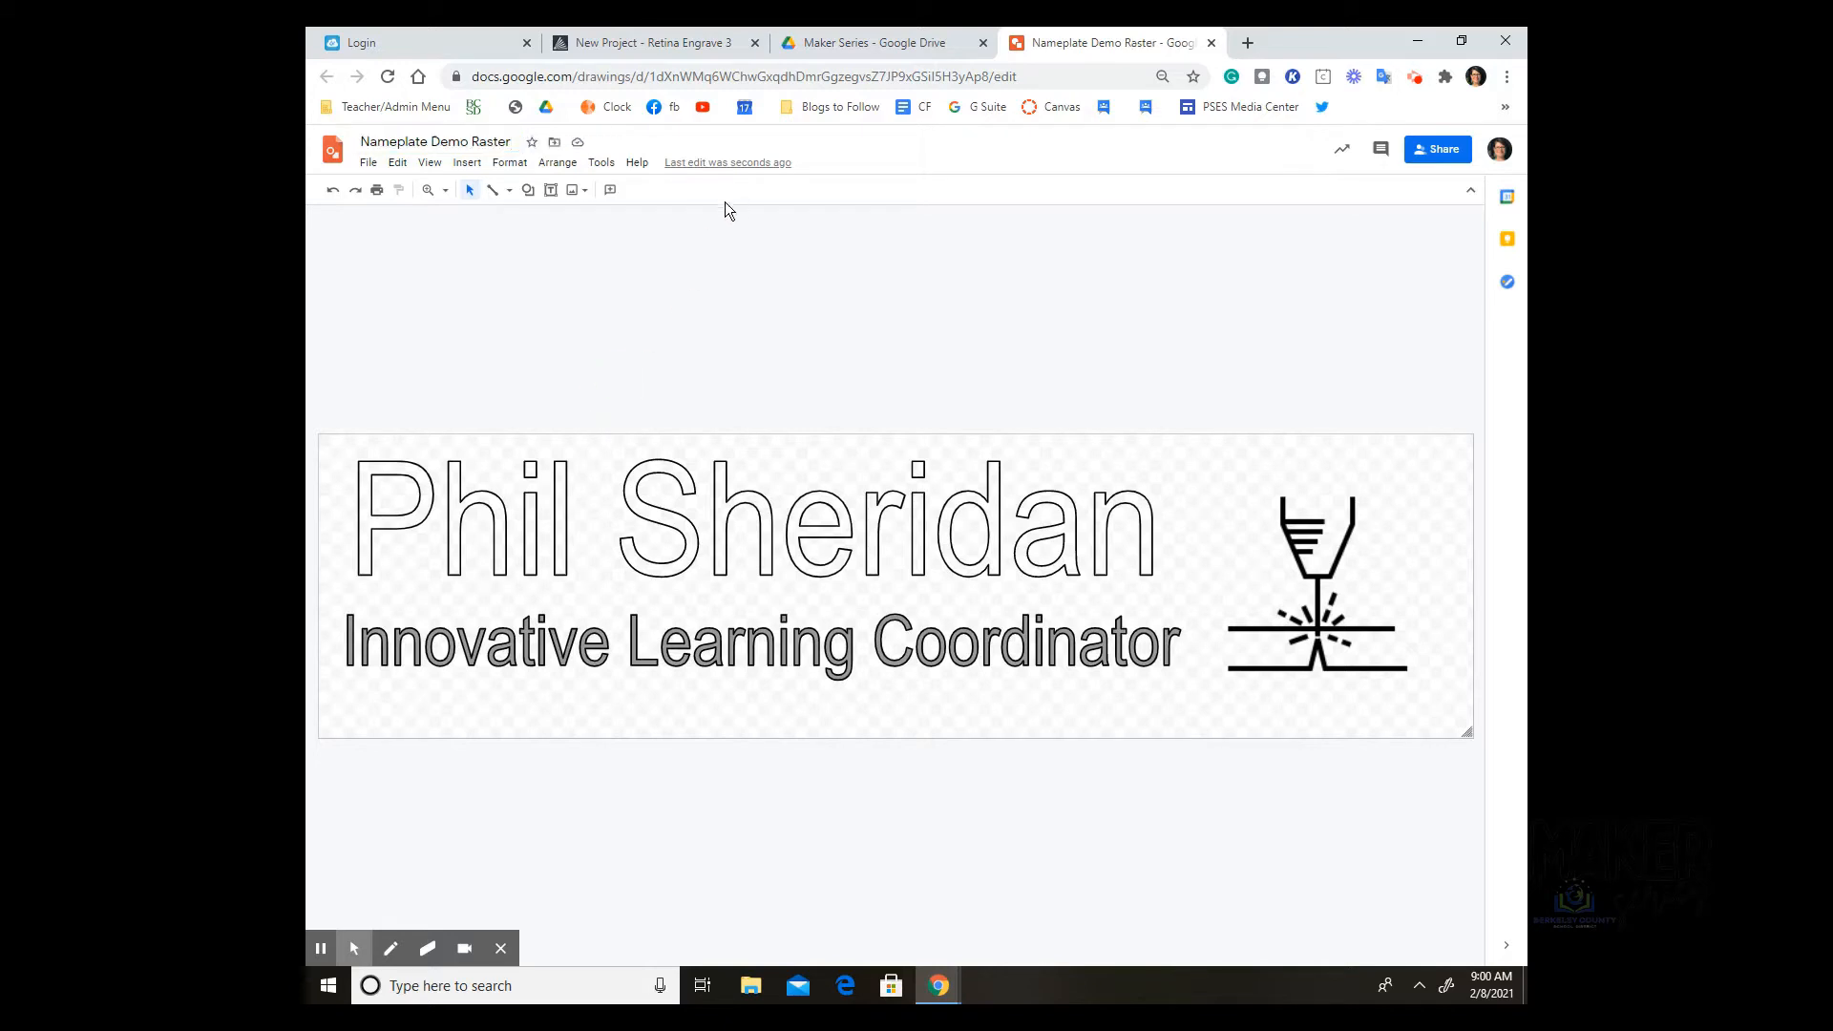
Step: Download the drawing as a PDF document, then undo the cut to restore the rectangle
left_click(369, 164)
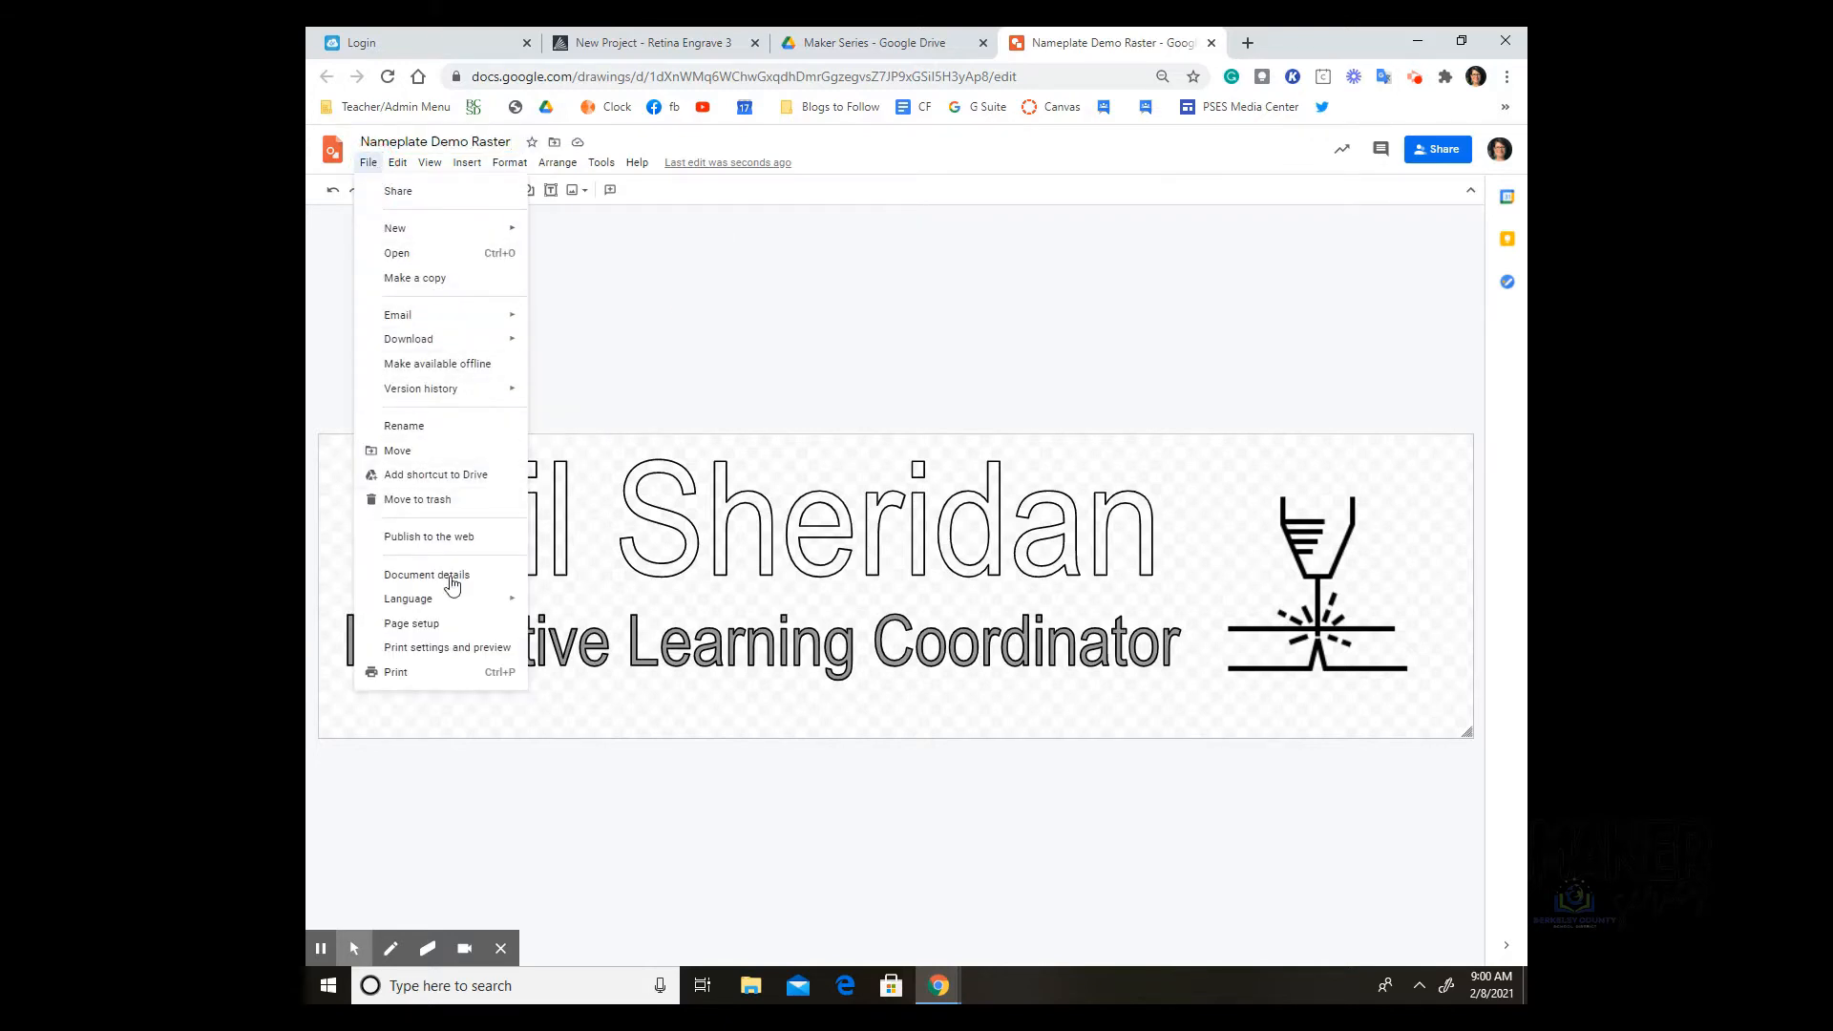
mouse_move(443, 341)
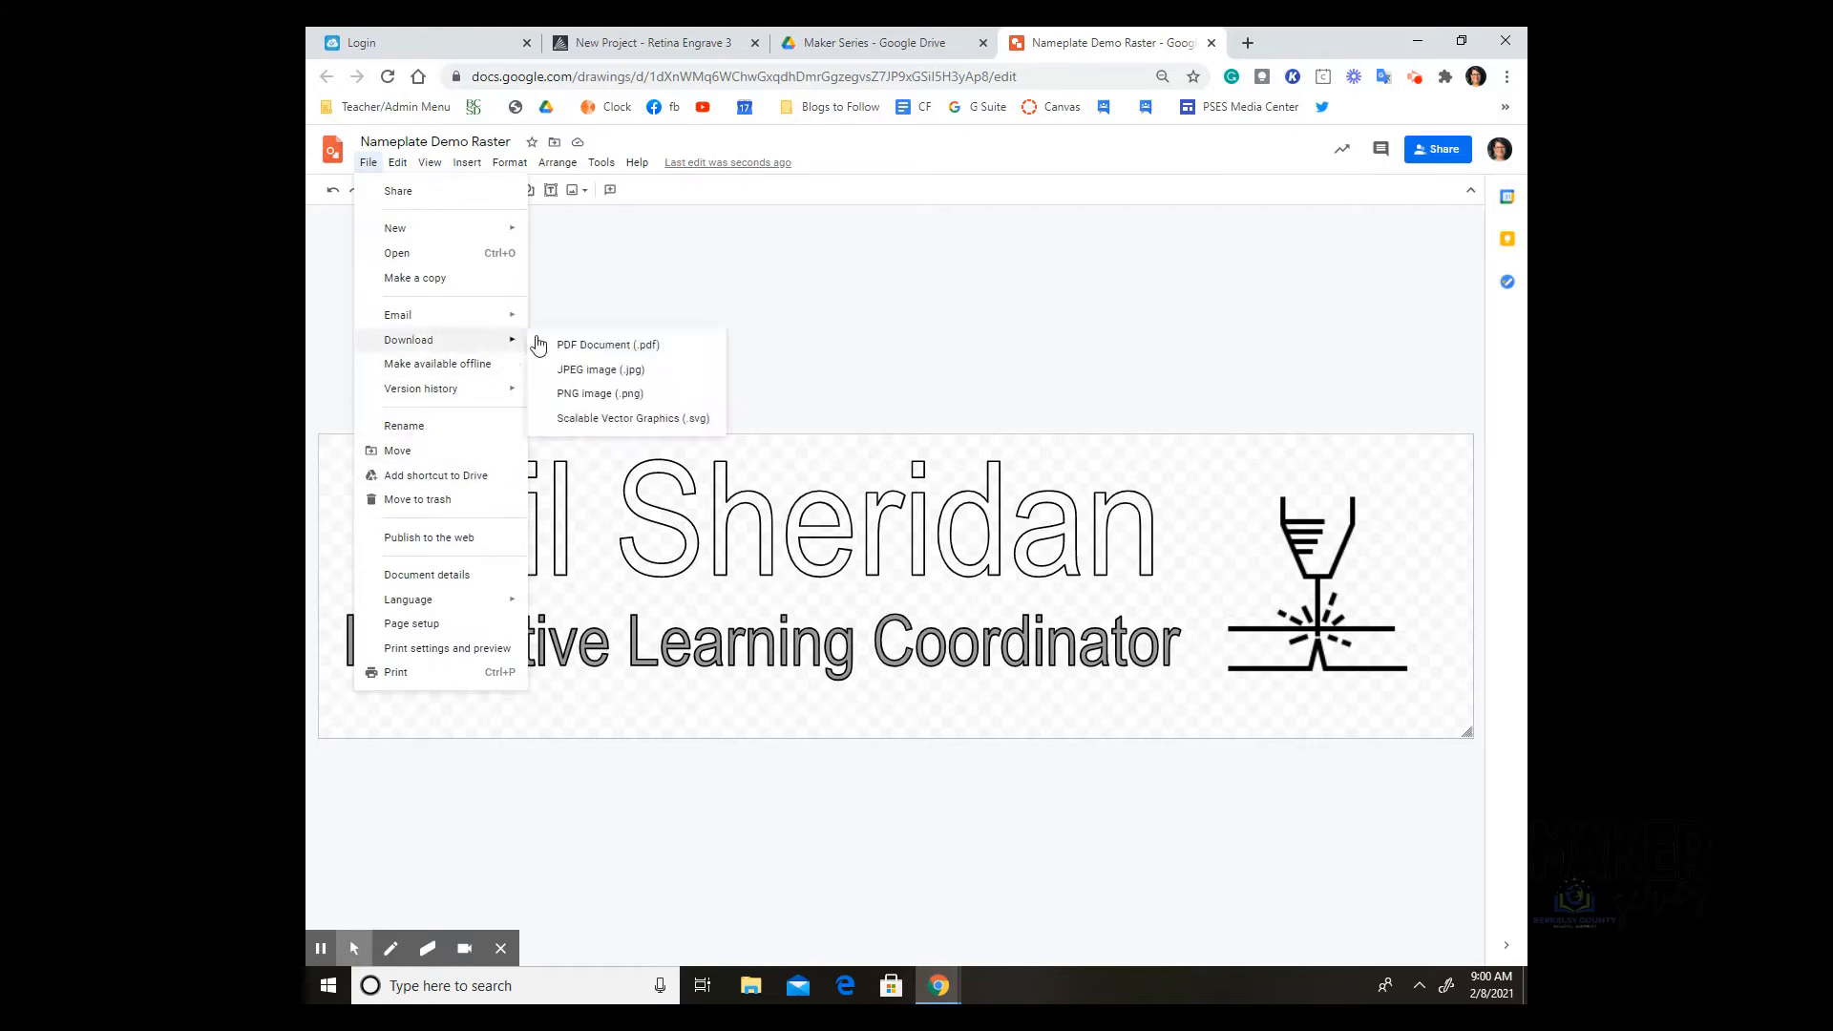
left_click(591, 346)
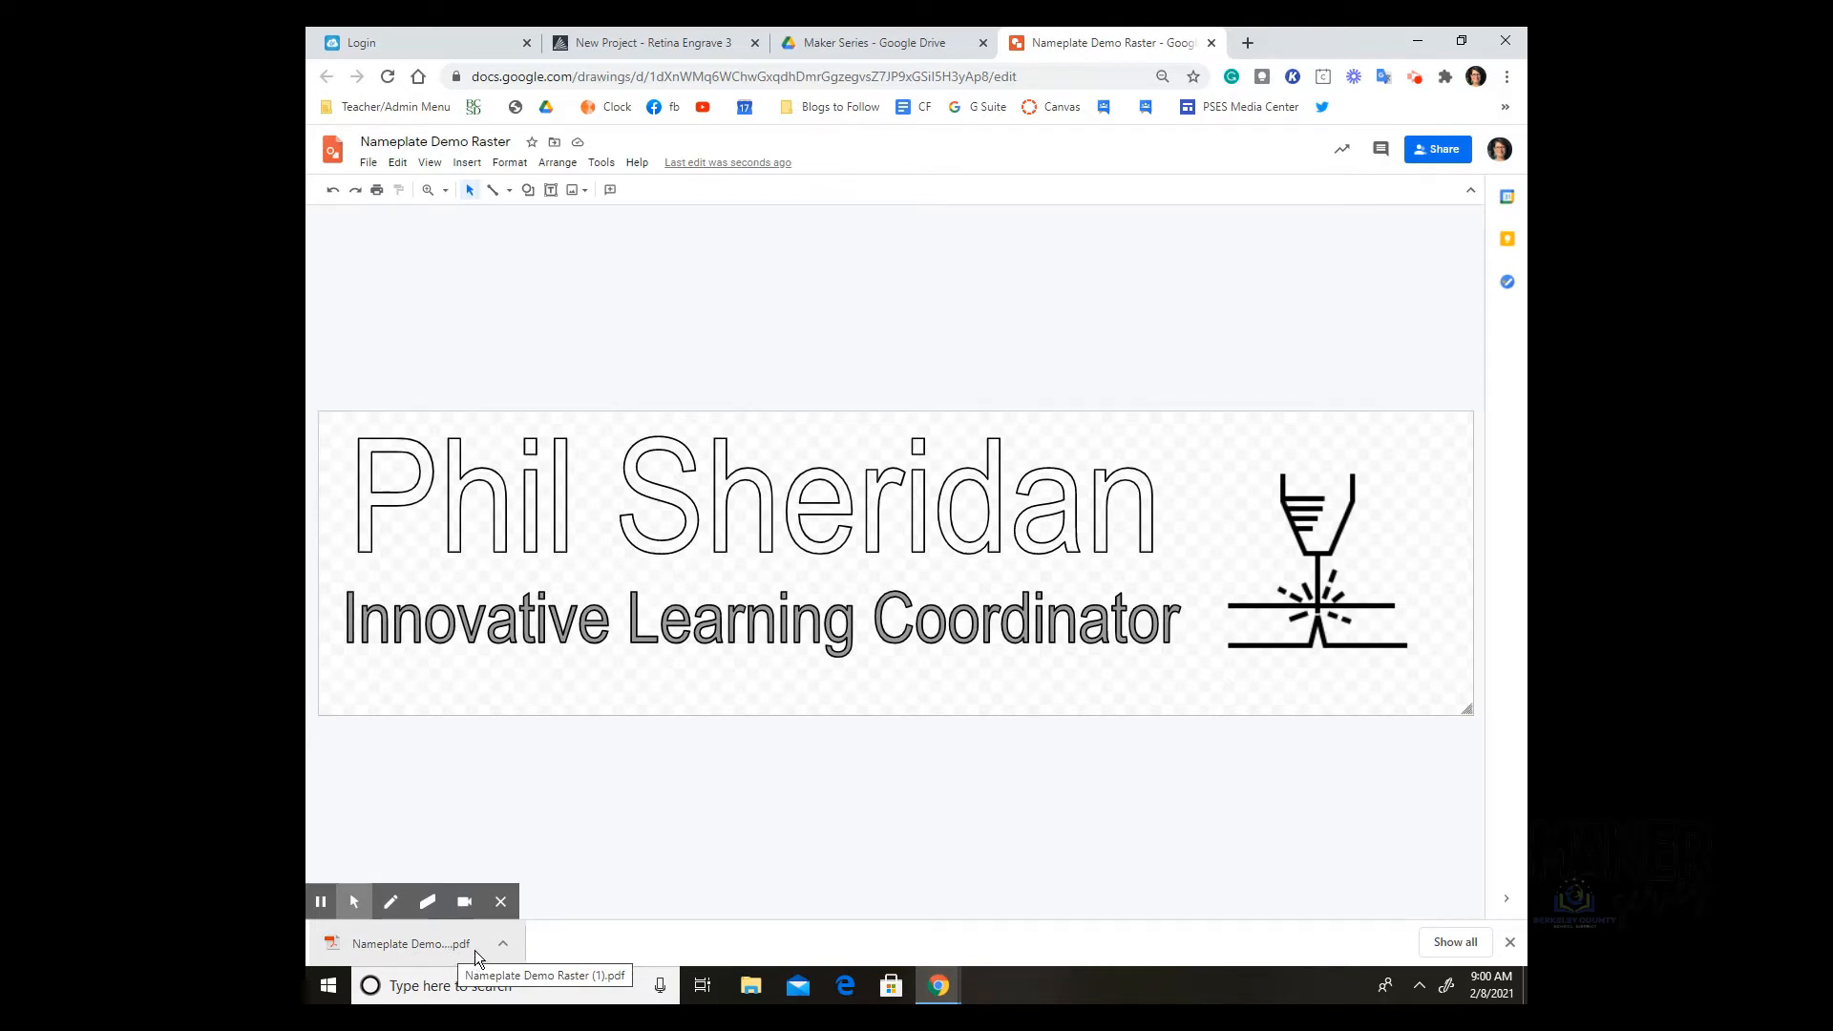
left_click(332, 191)
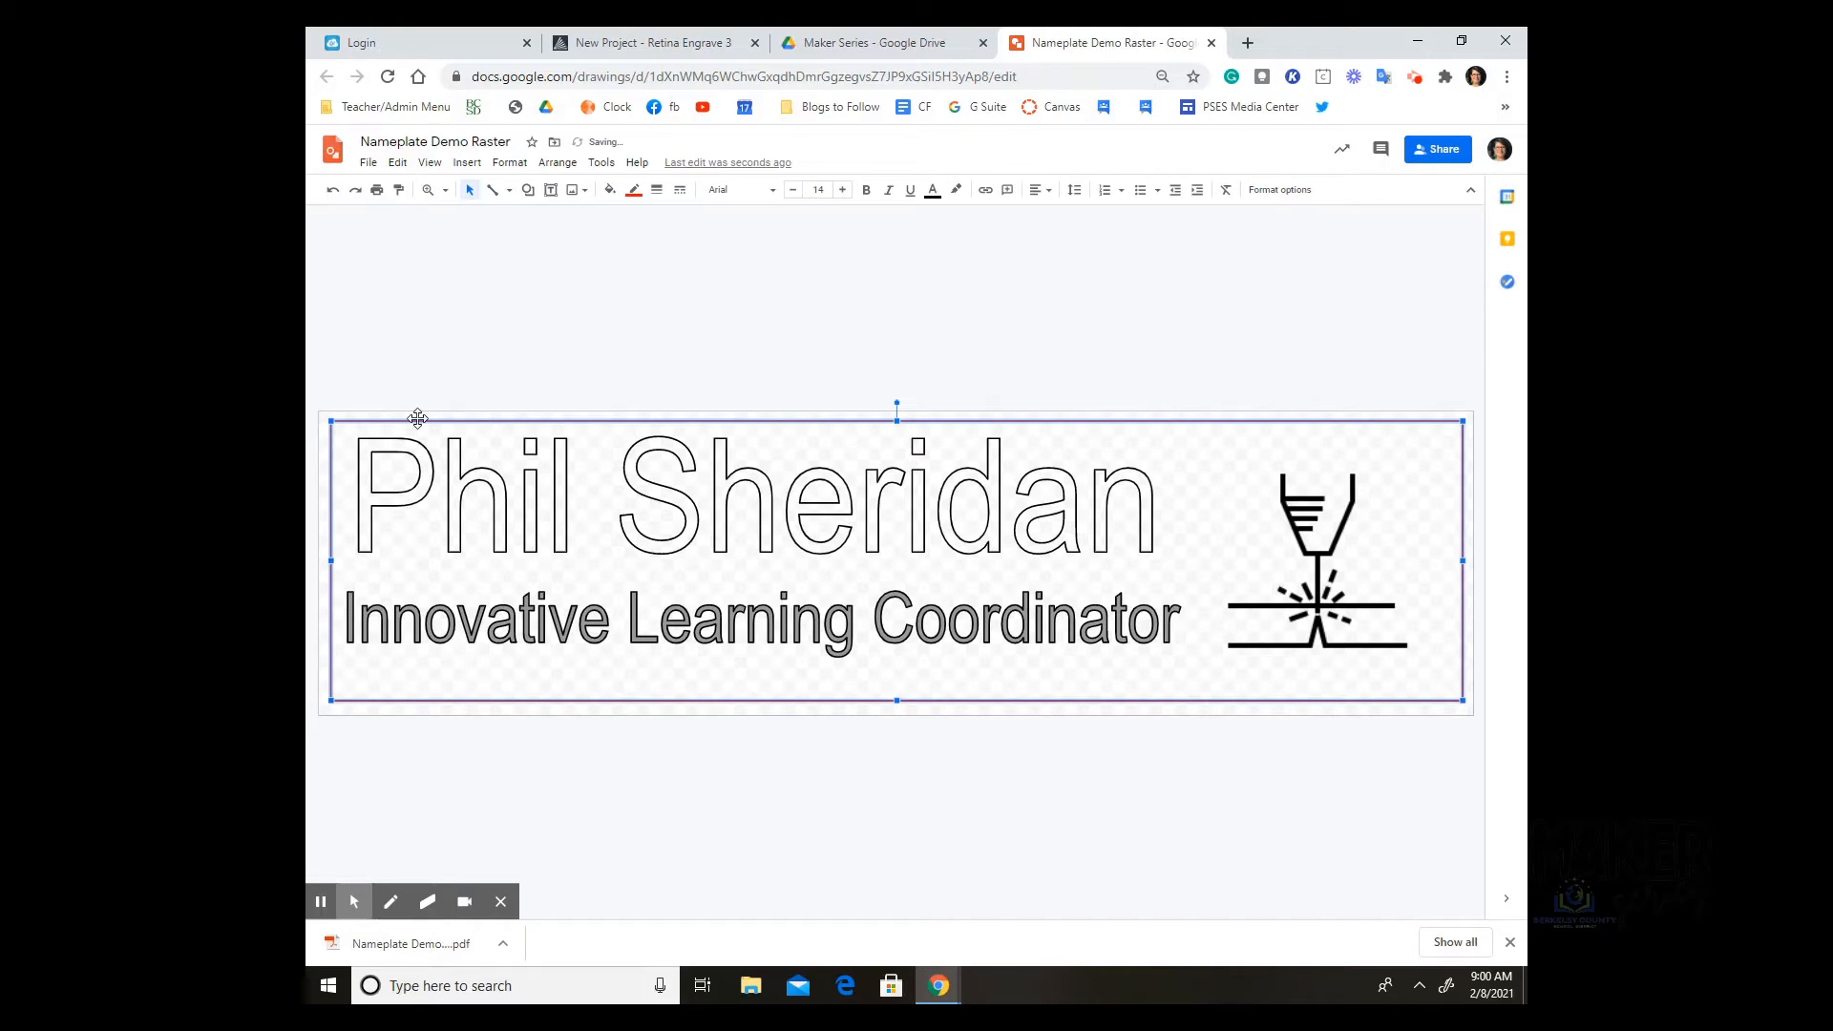
Step: Cut the name text, job-title text and laser icon, leaving only the rectangle
left_click(831, 526)
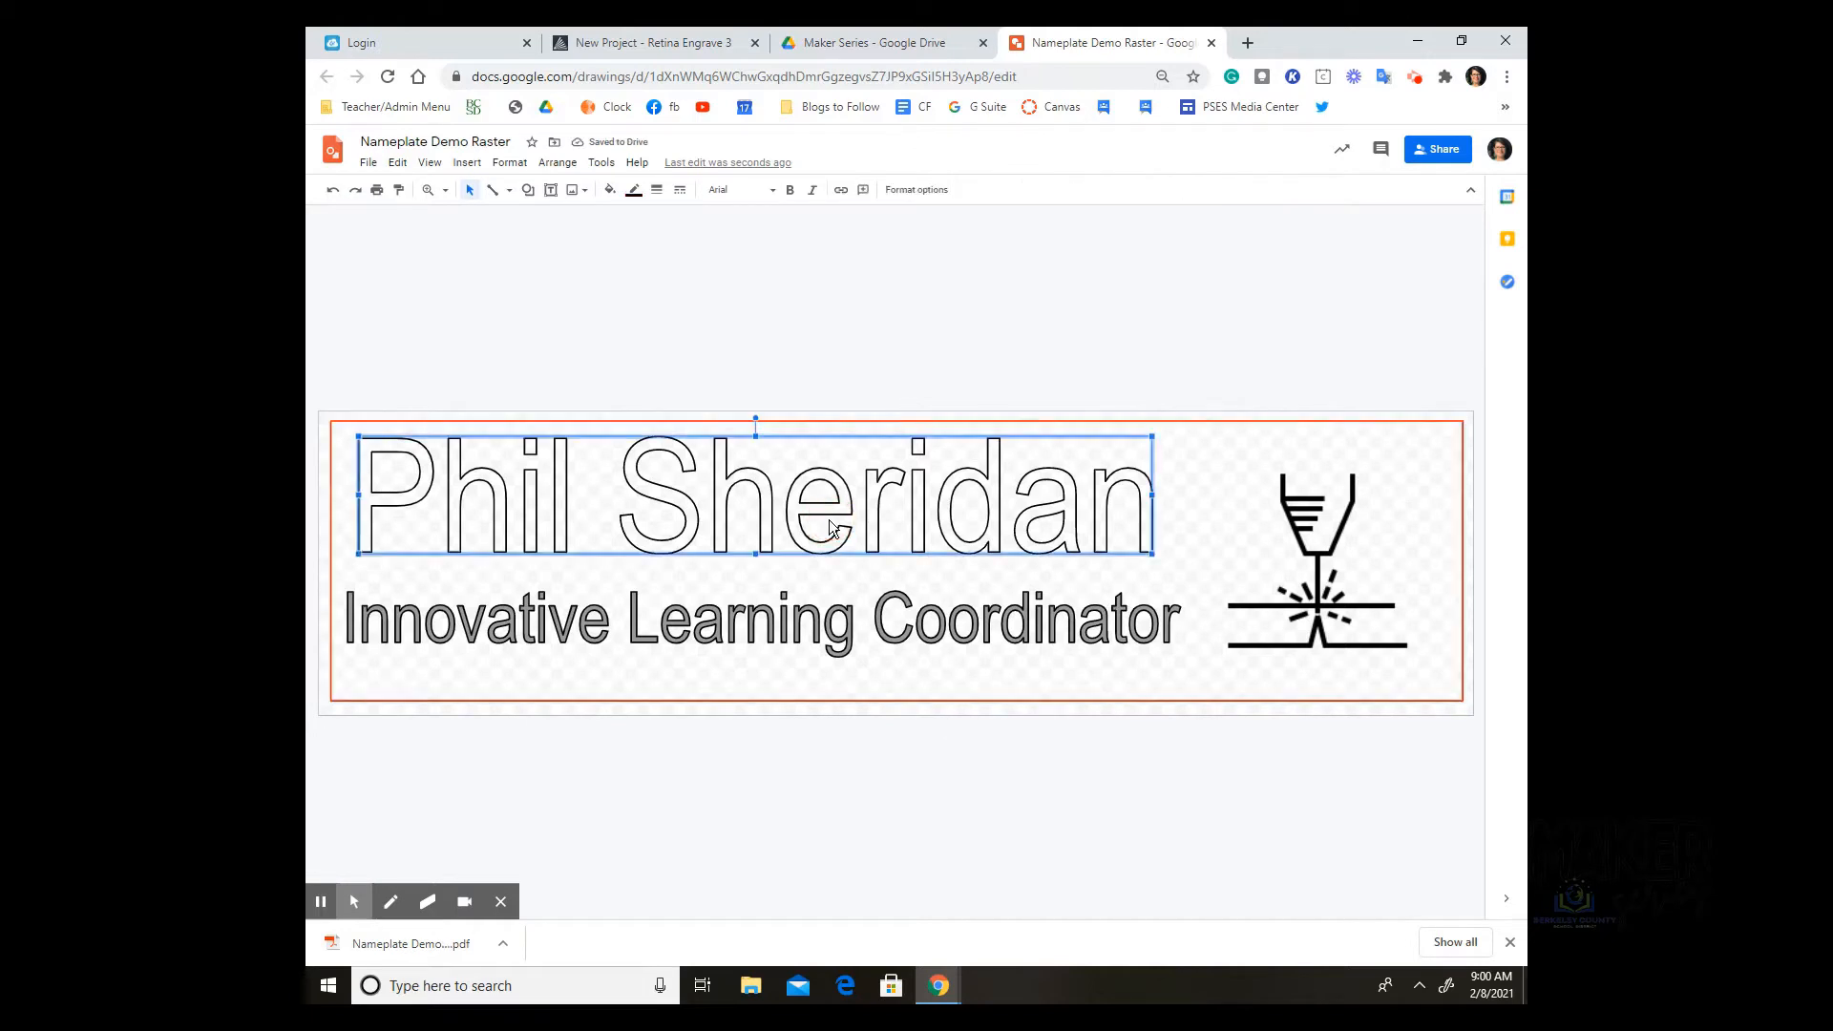
right_click(689, 506)
left_click(725, 483)
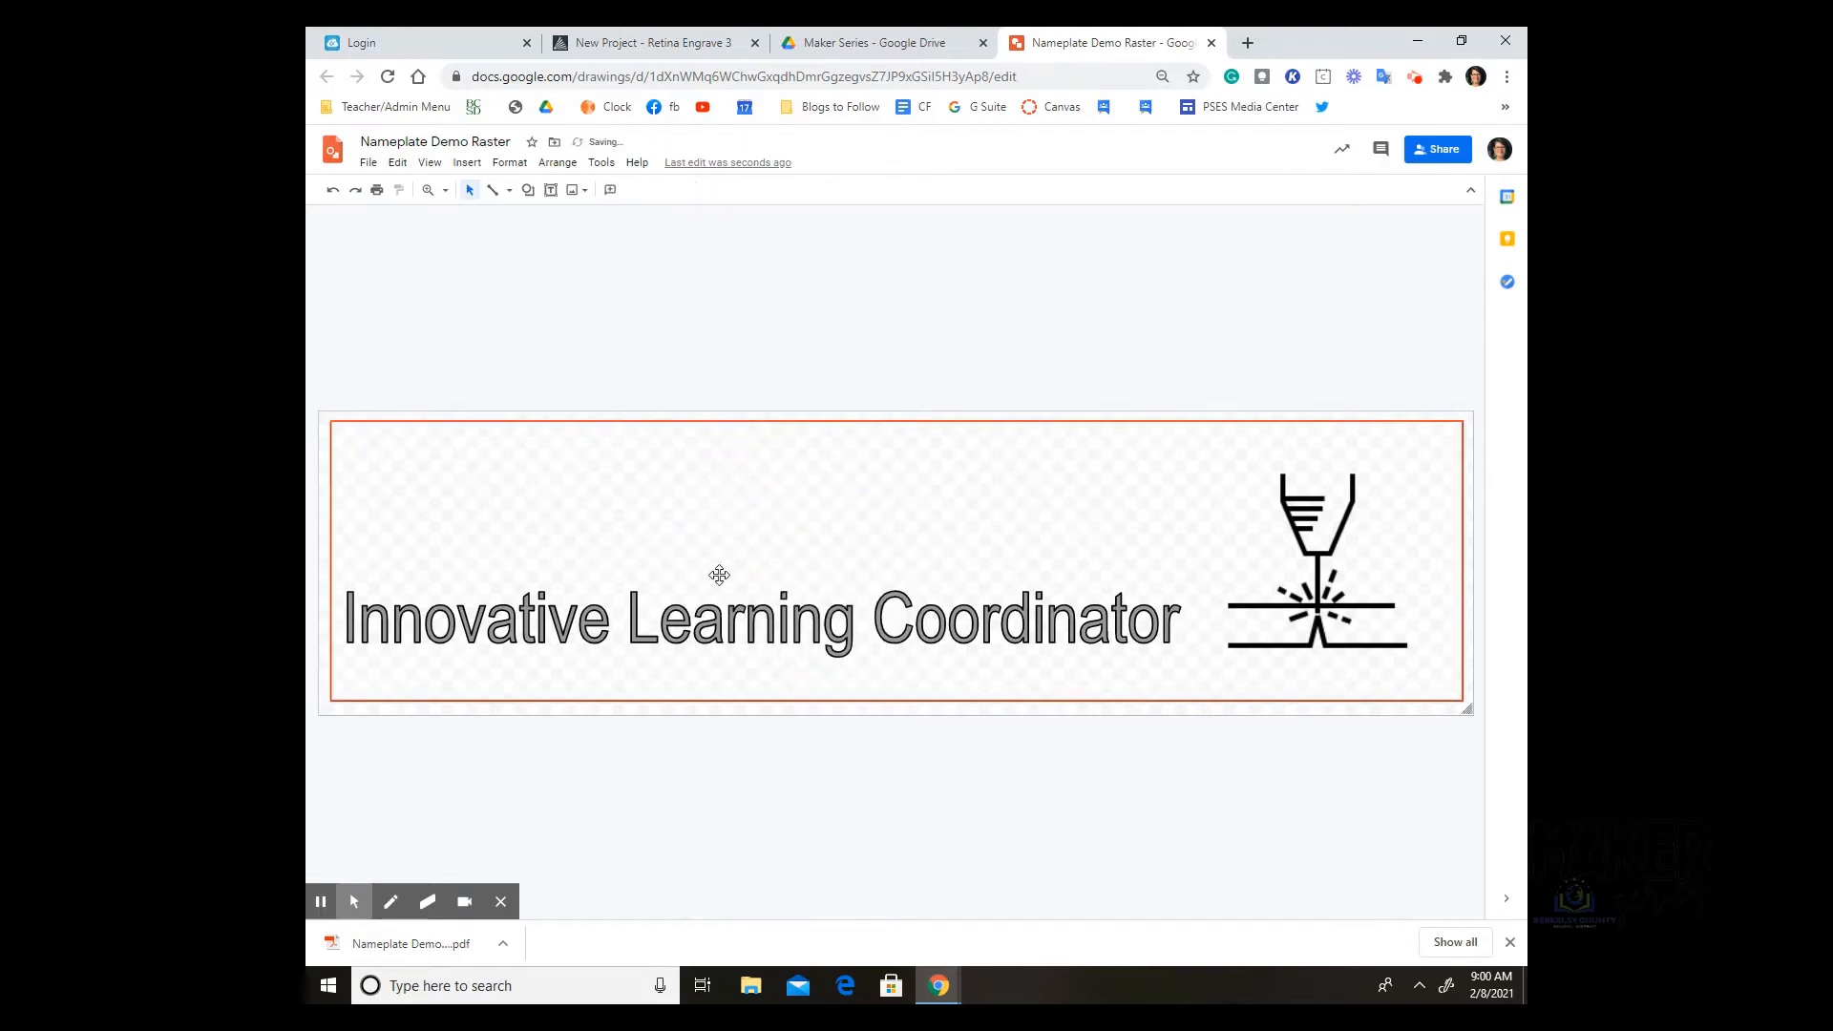
right_click(714, 616)
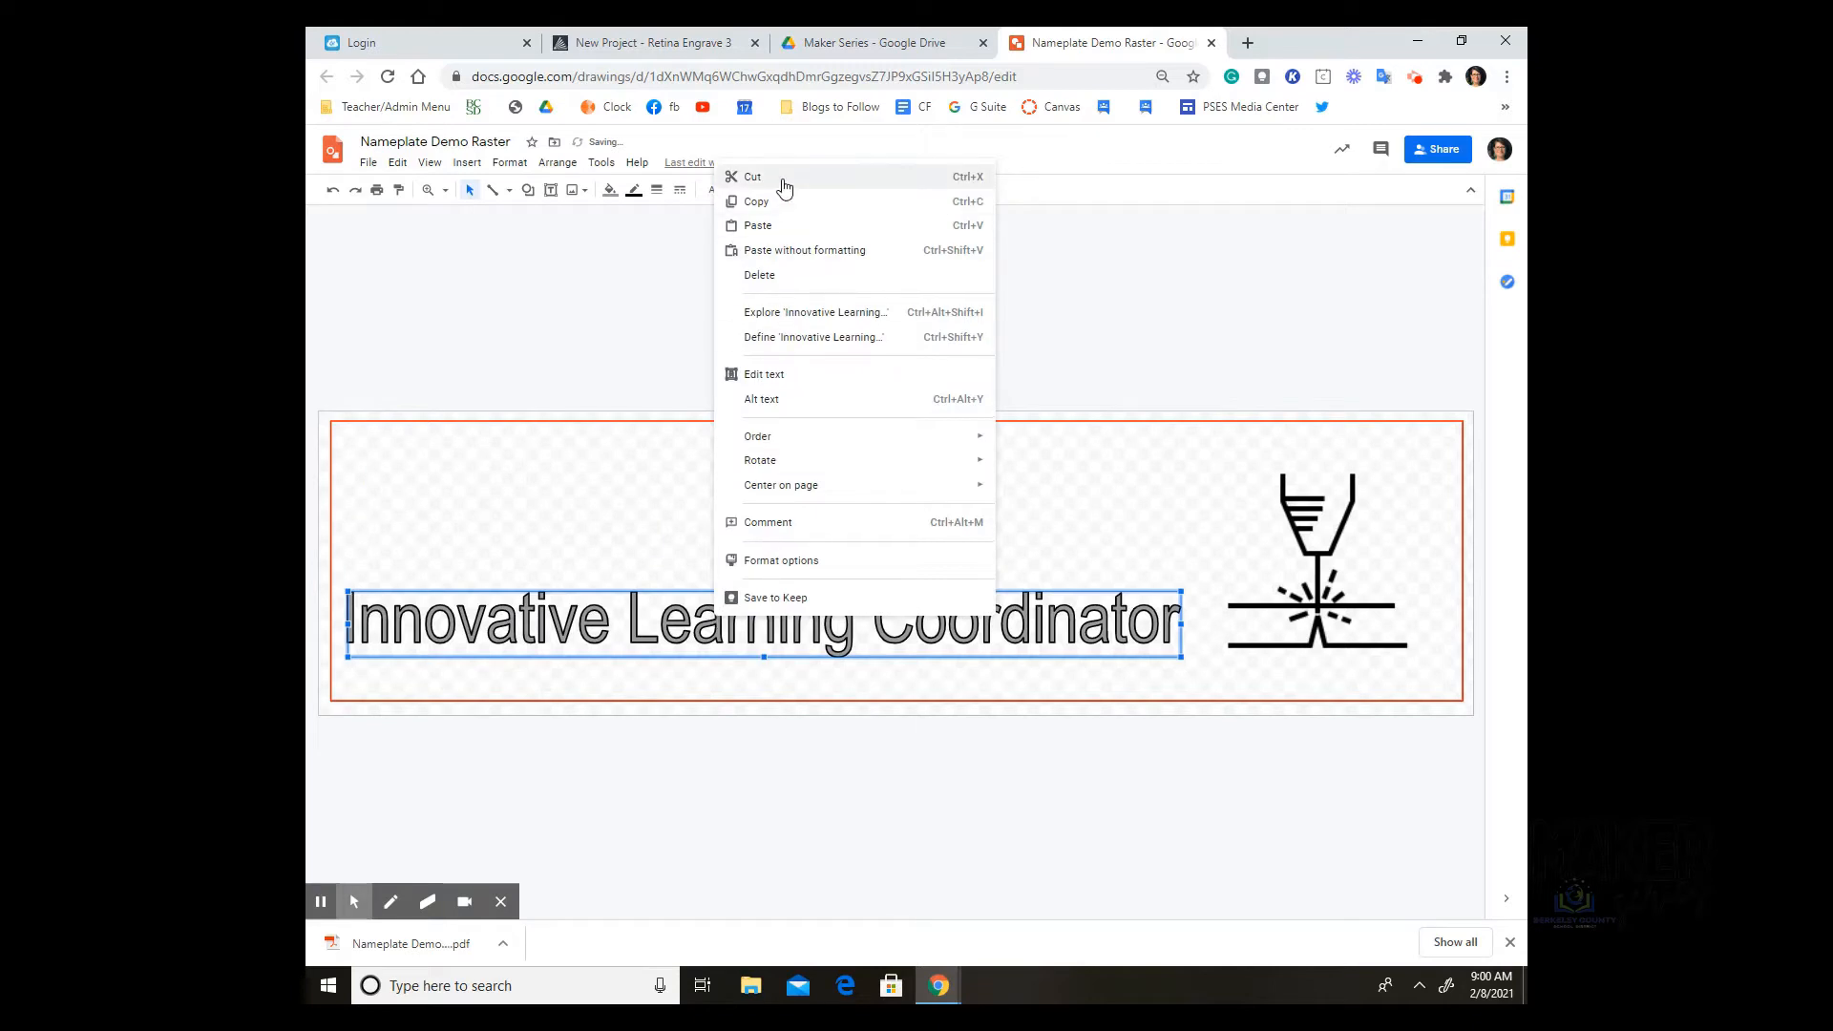
left_click(753, 177)
right_click(1301, 470)
left_click(1324, 477)
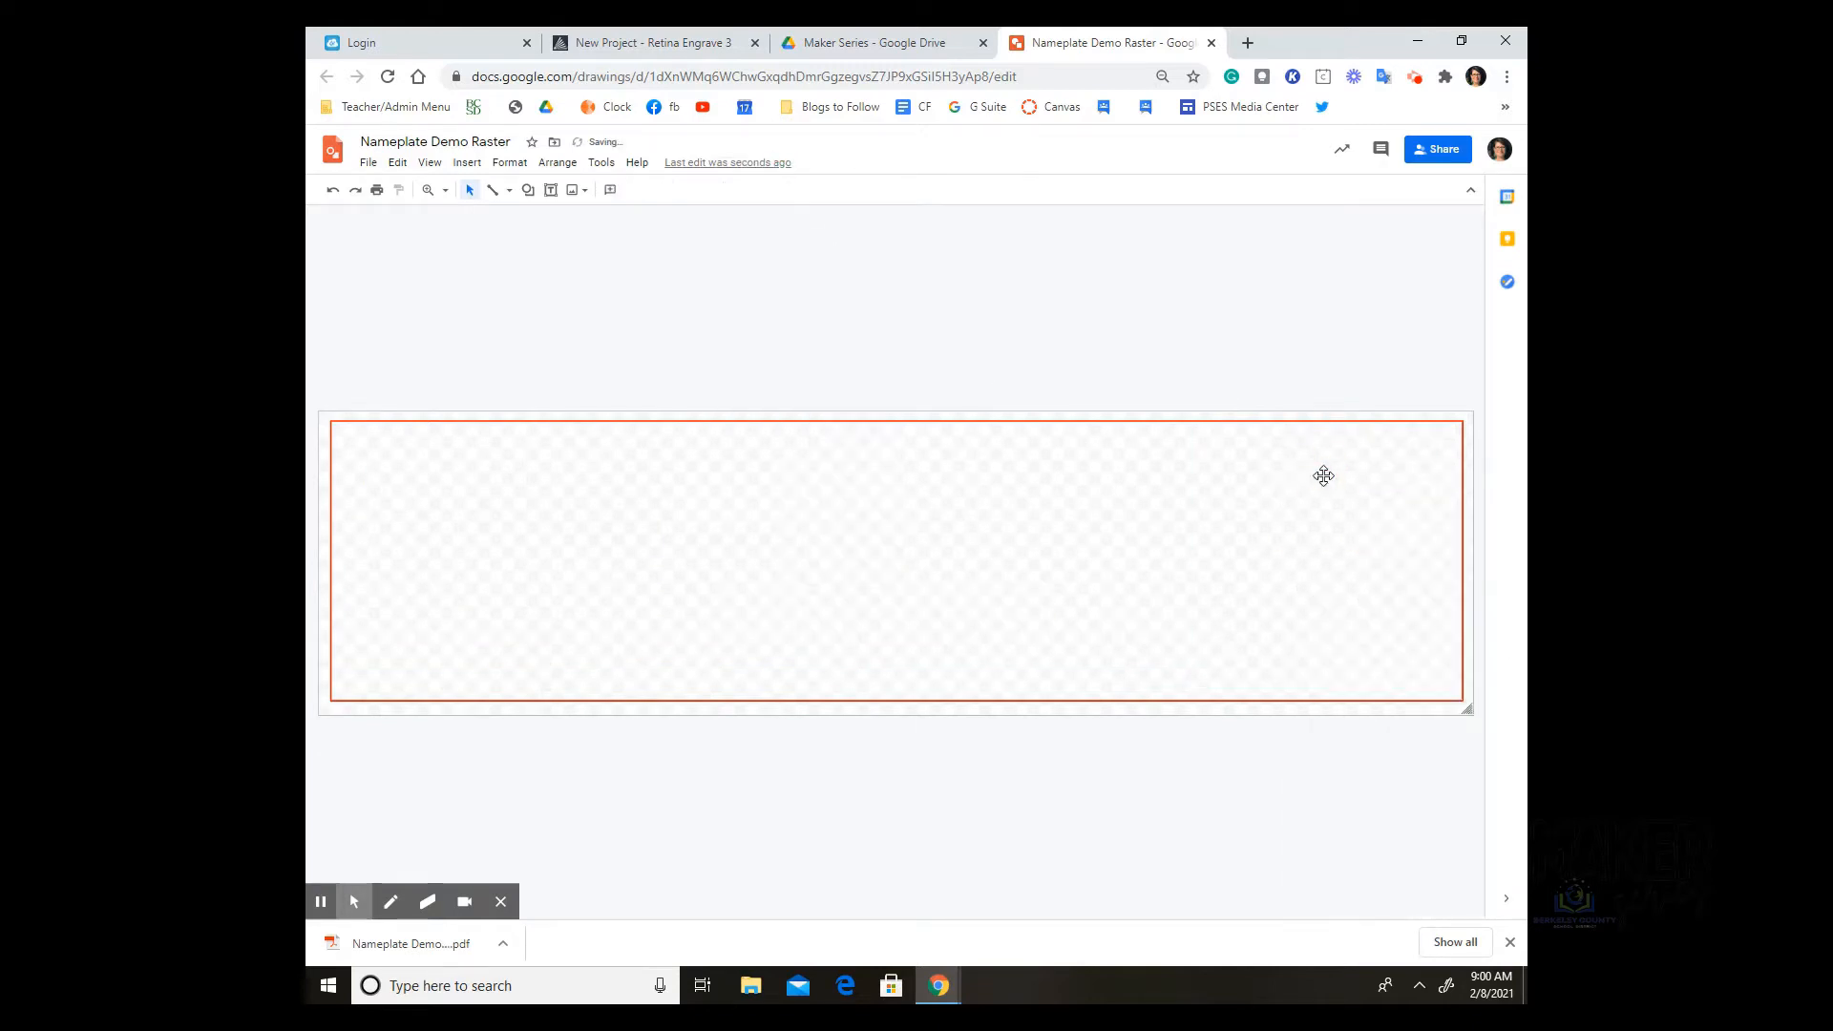
Step: Change the drawing title back to 'Nameplate Demo Vector'
double_click(490, 141)
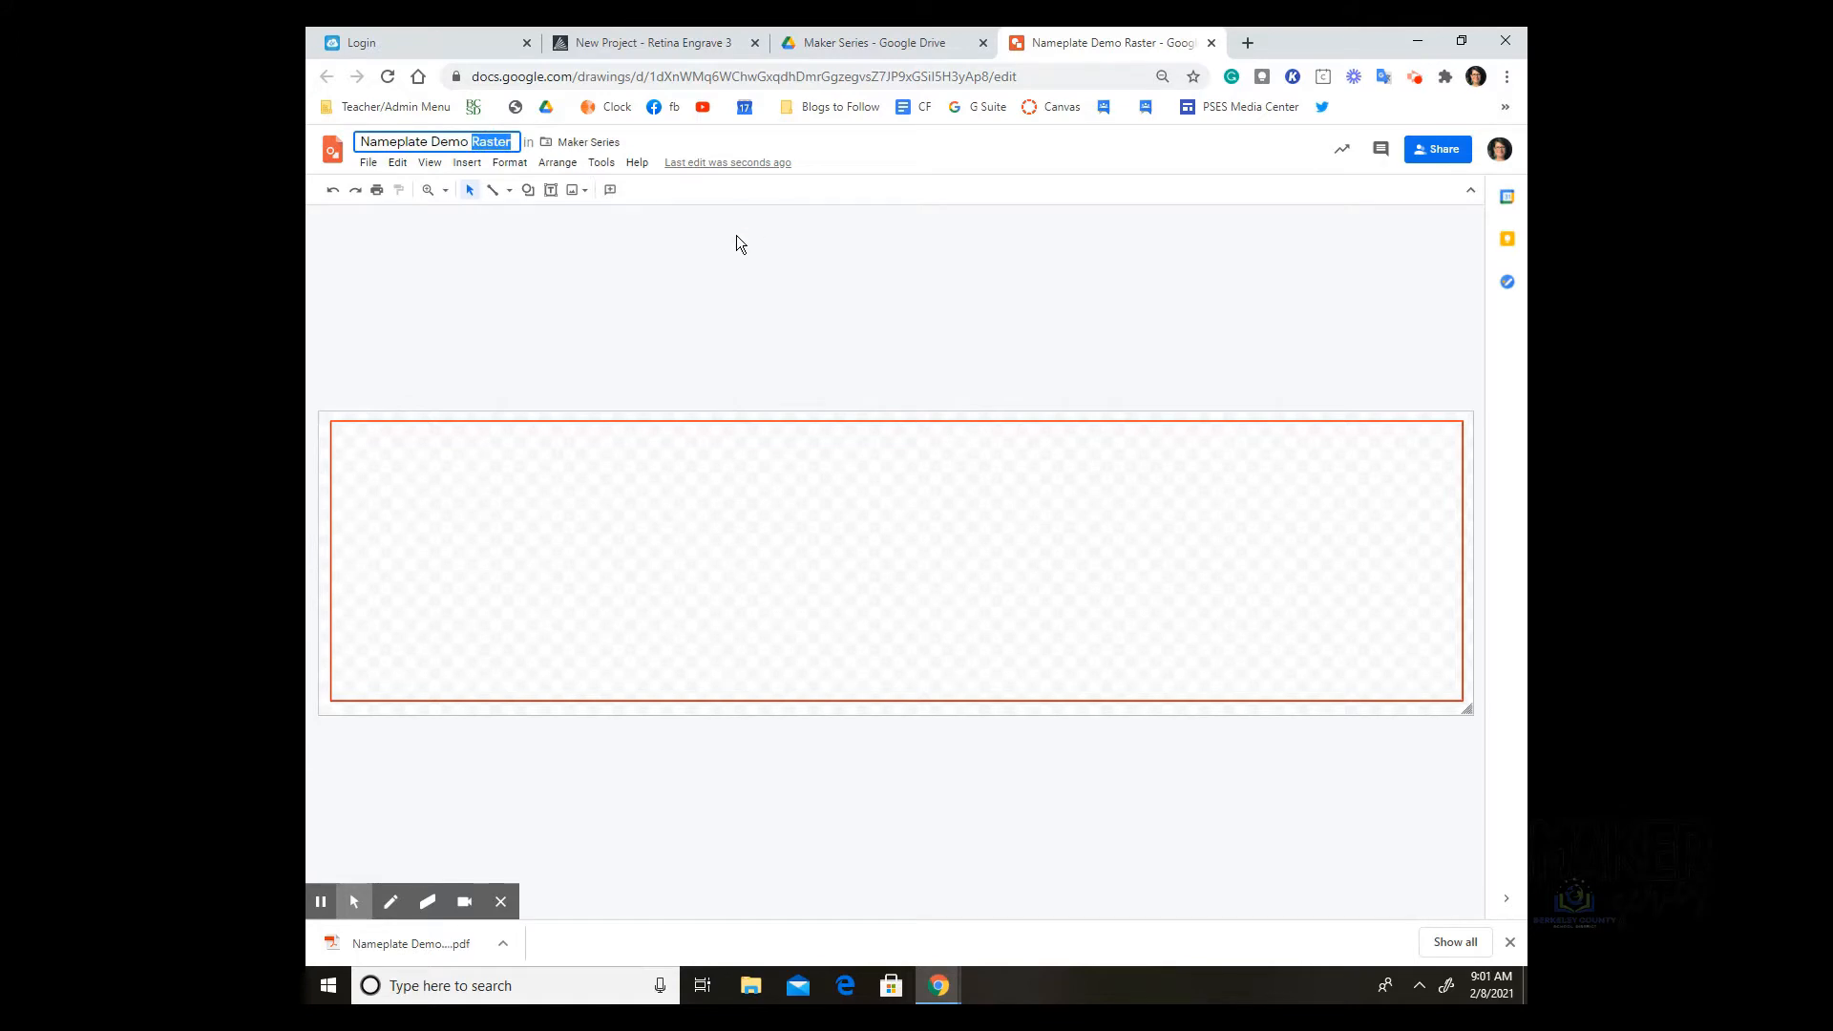
type("Vector")
key("Return")
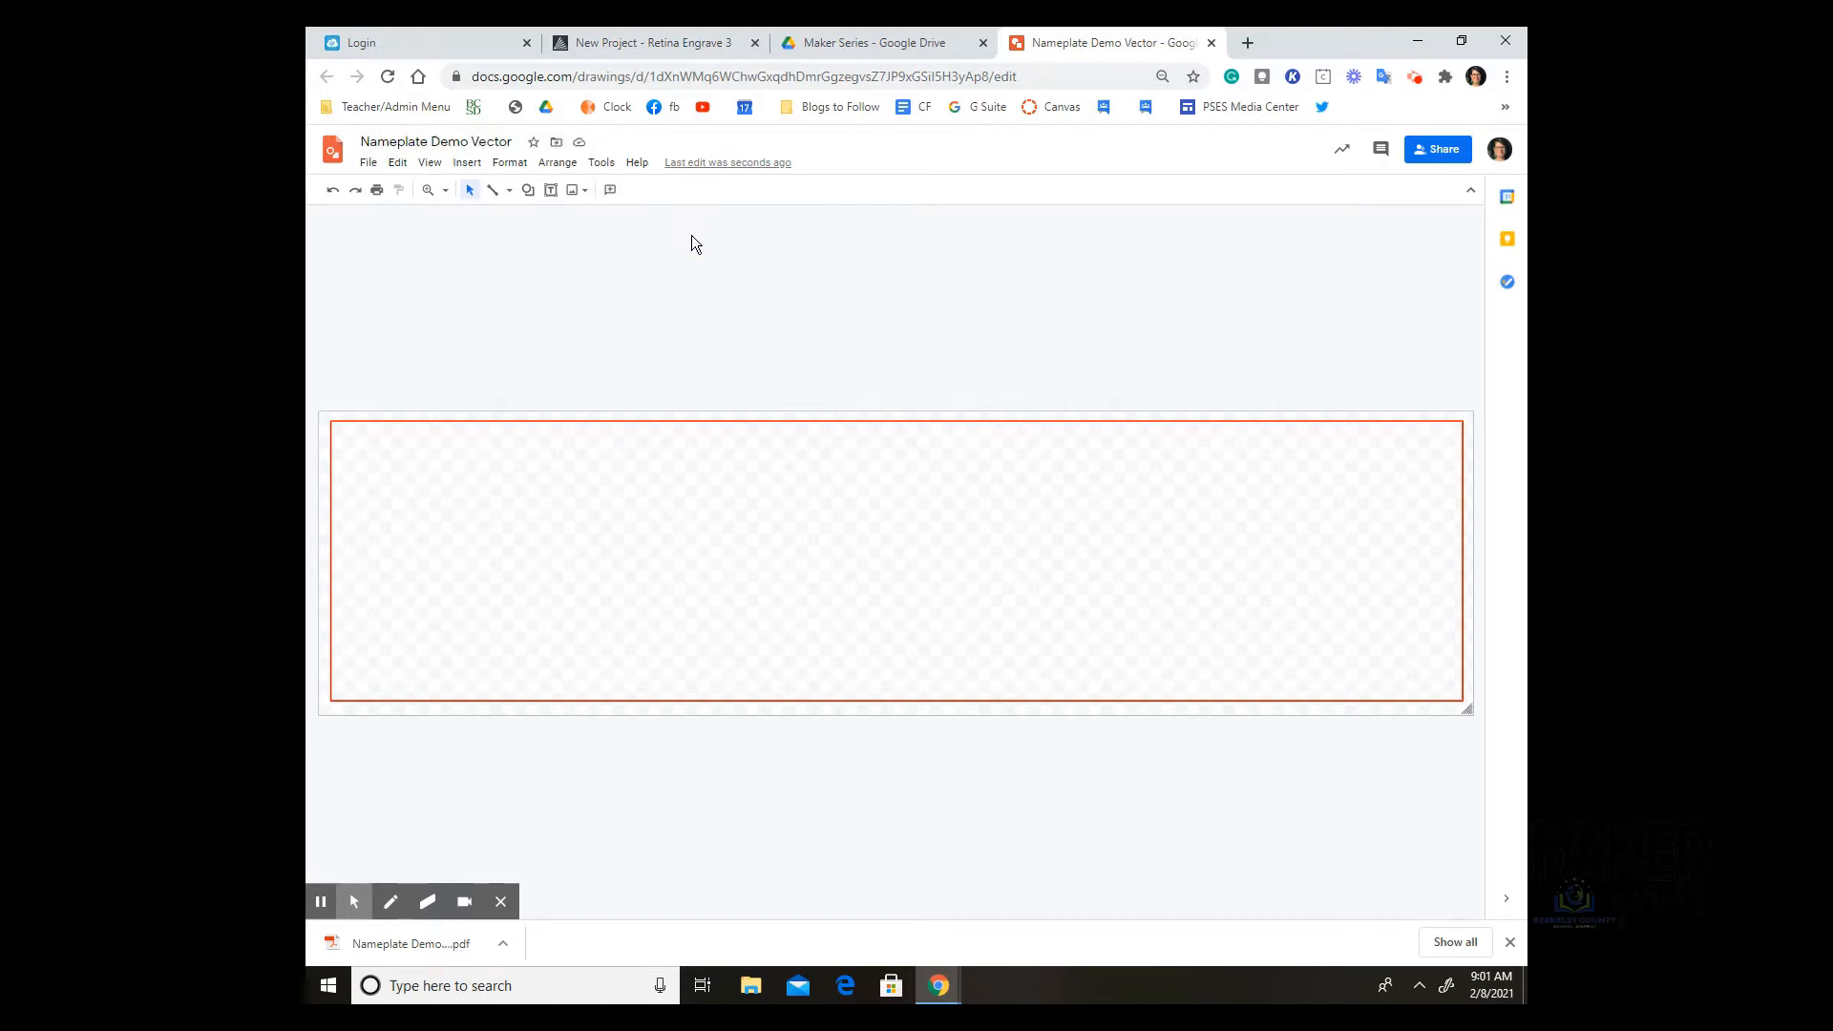
Step: Download the outline-only drawing as a PDF and return to Retina Engrave 3
left_click(369, 164)
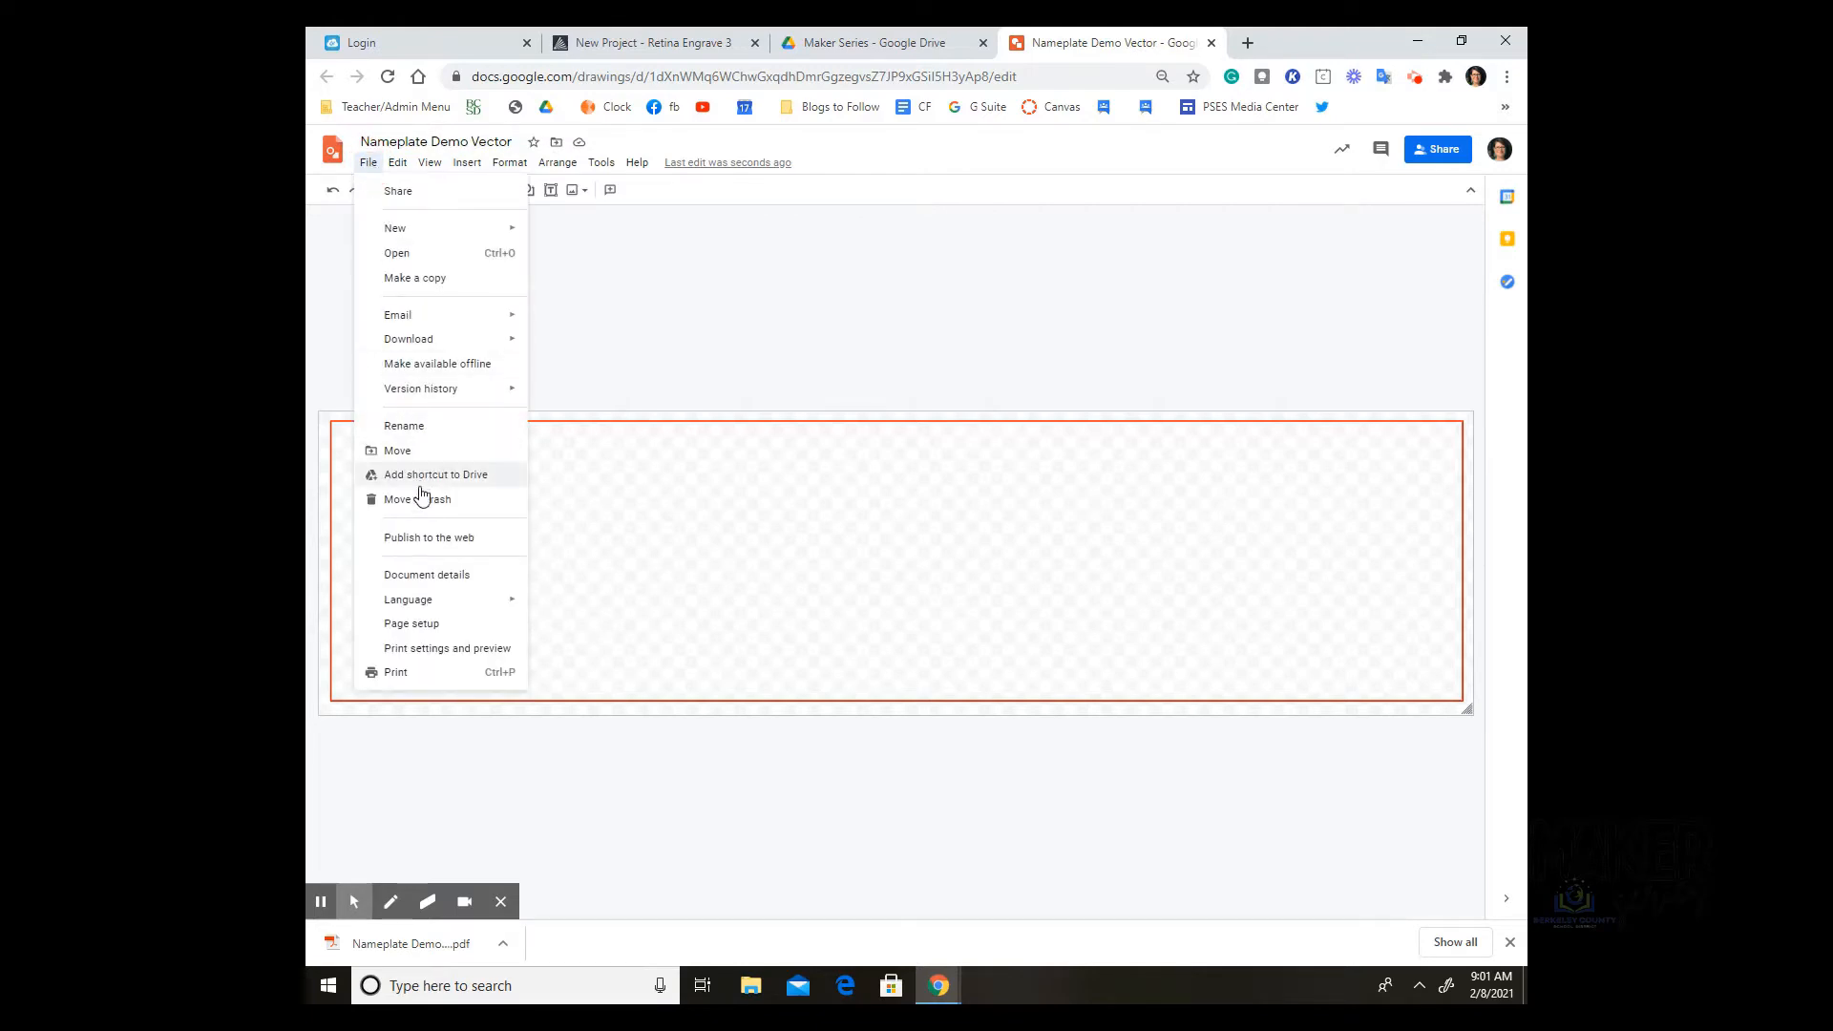
mouse_move(435, 339)
left_click(586, 345)
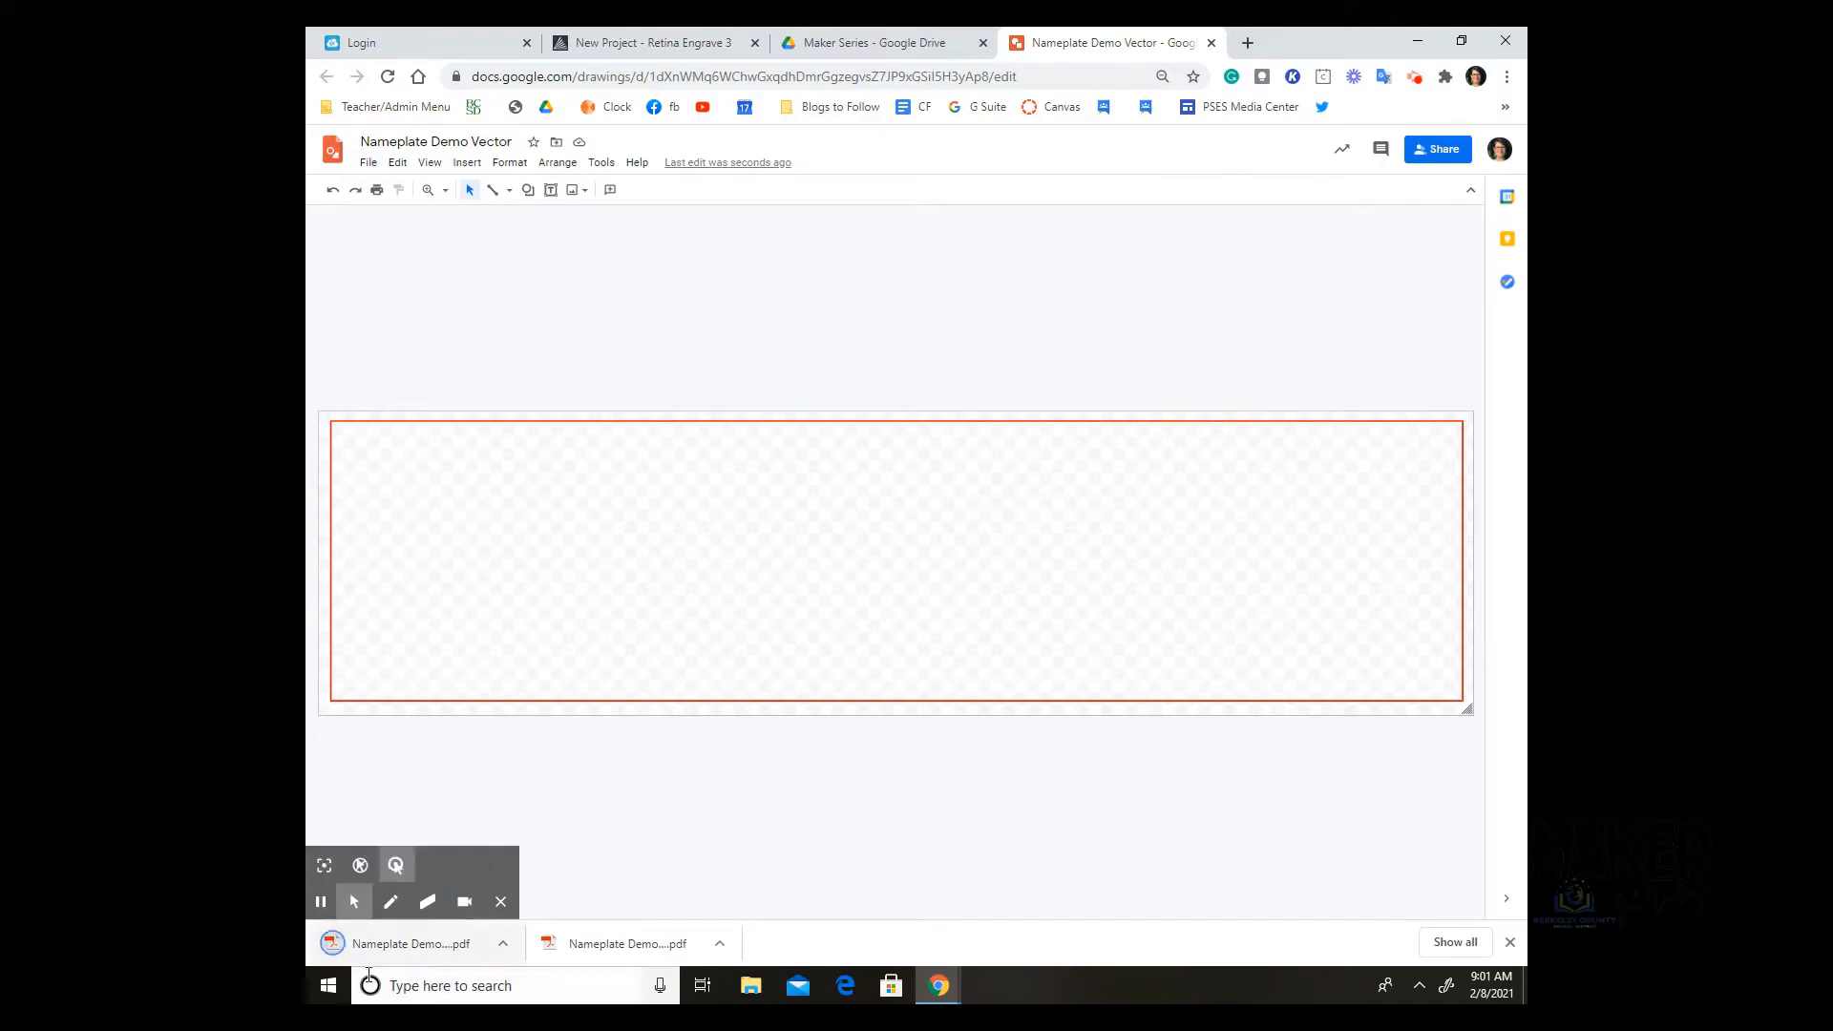
left_click(638, 44)
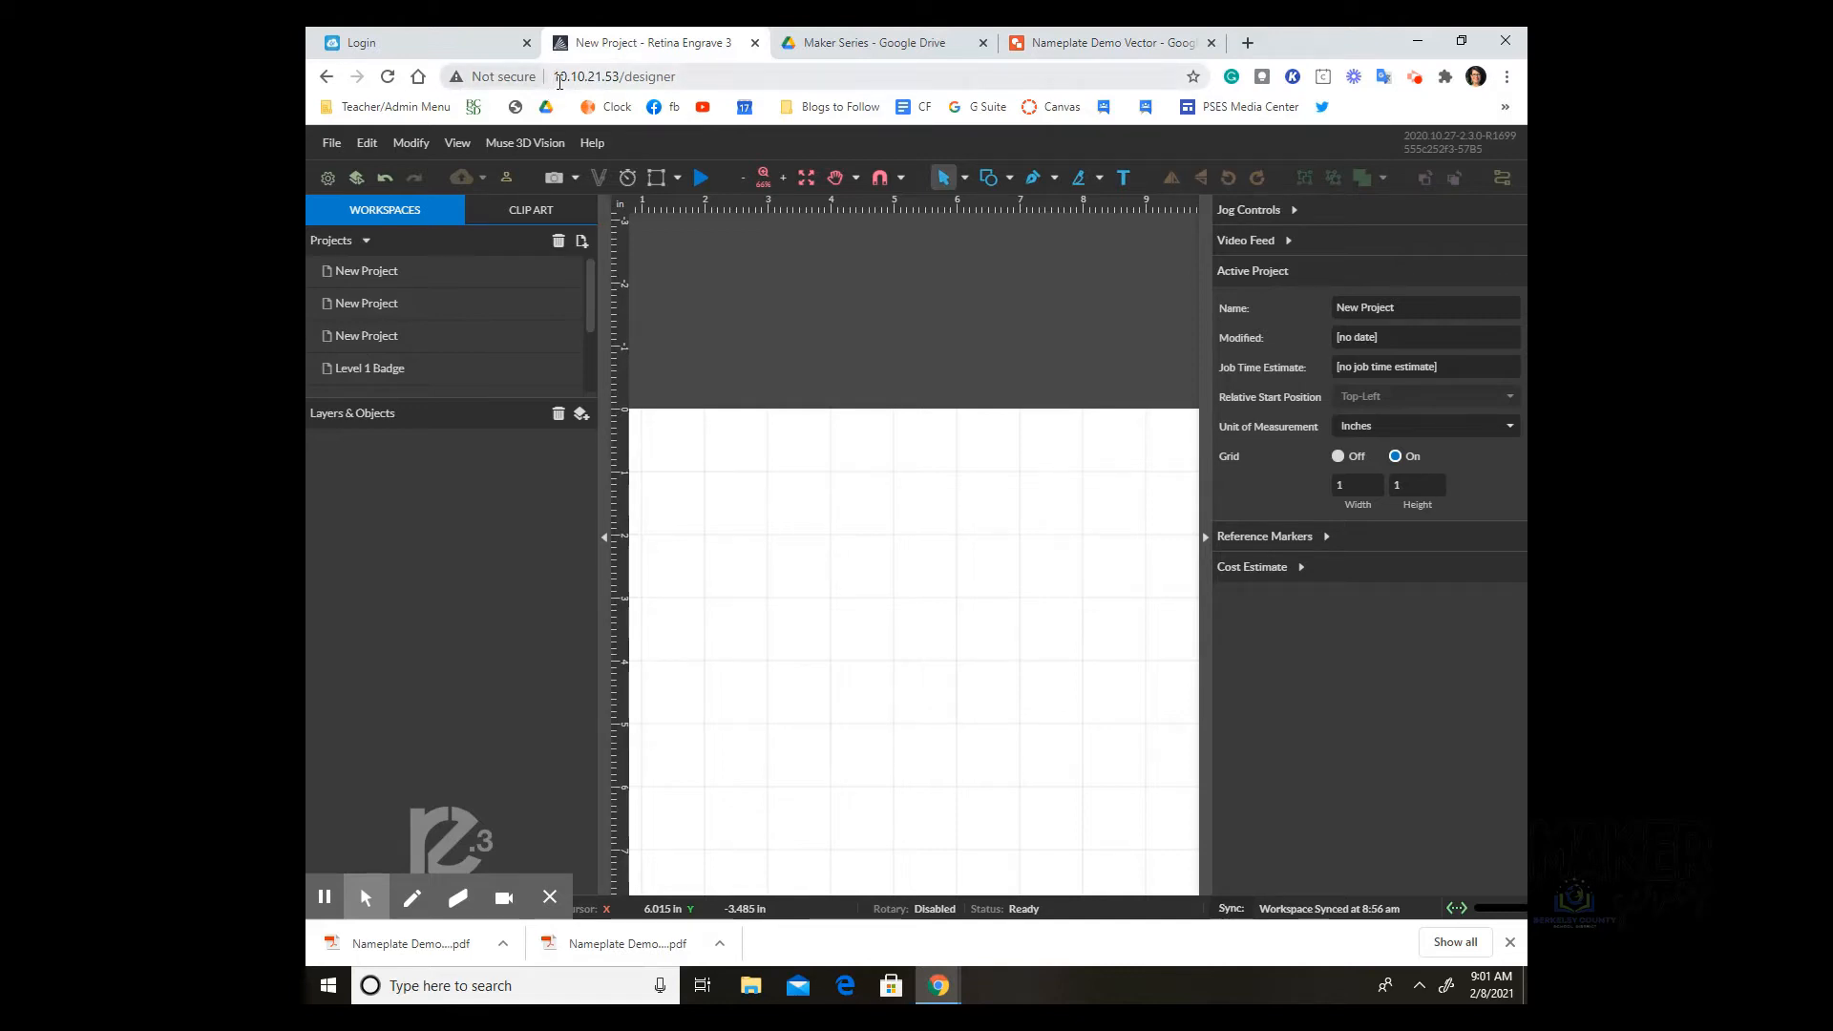
Step: Zoom out twice and pan to show the whole bed, then create a new blank project
double_click(623, 76)
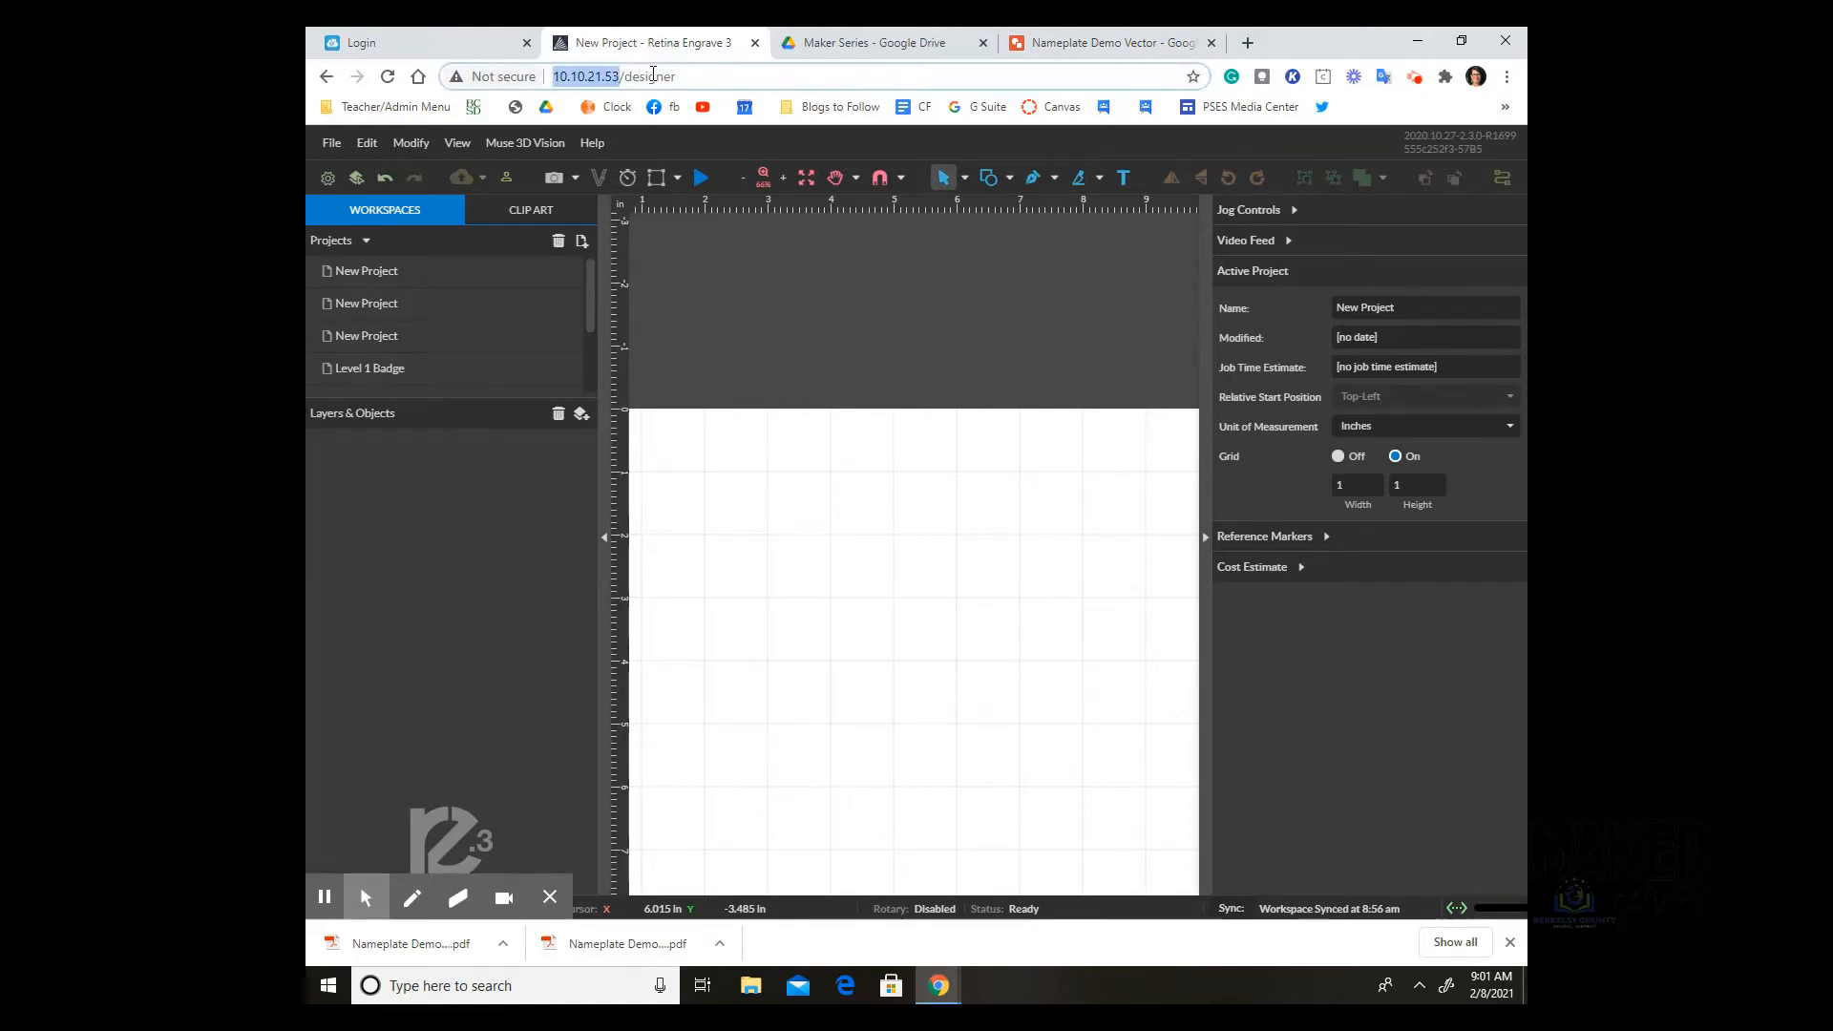
left_click(759, 76)
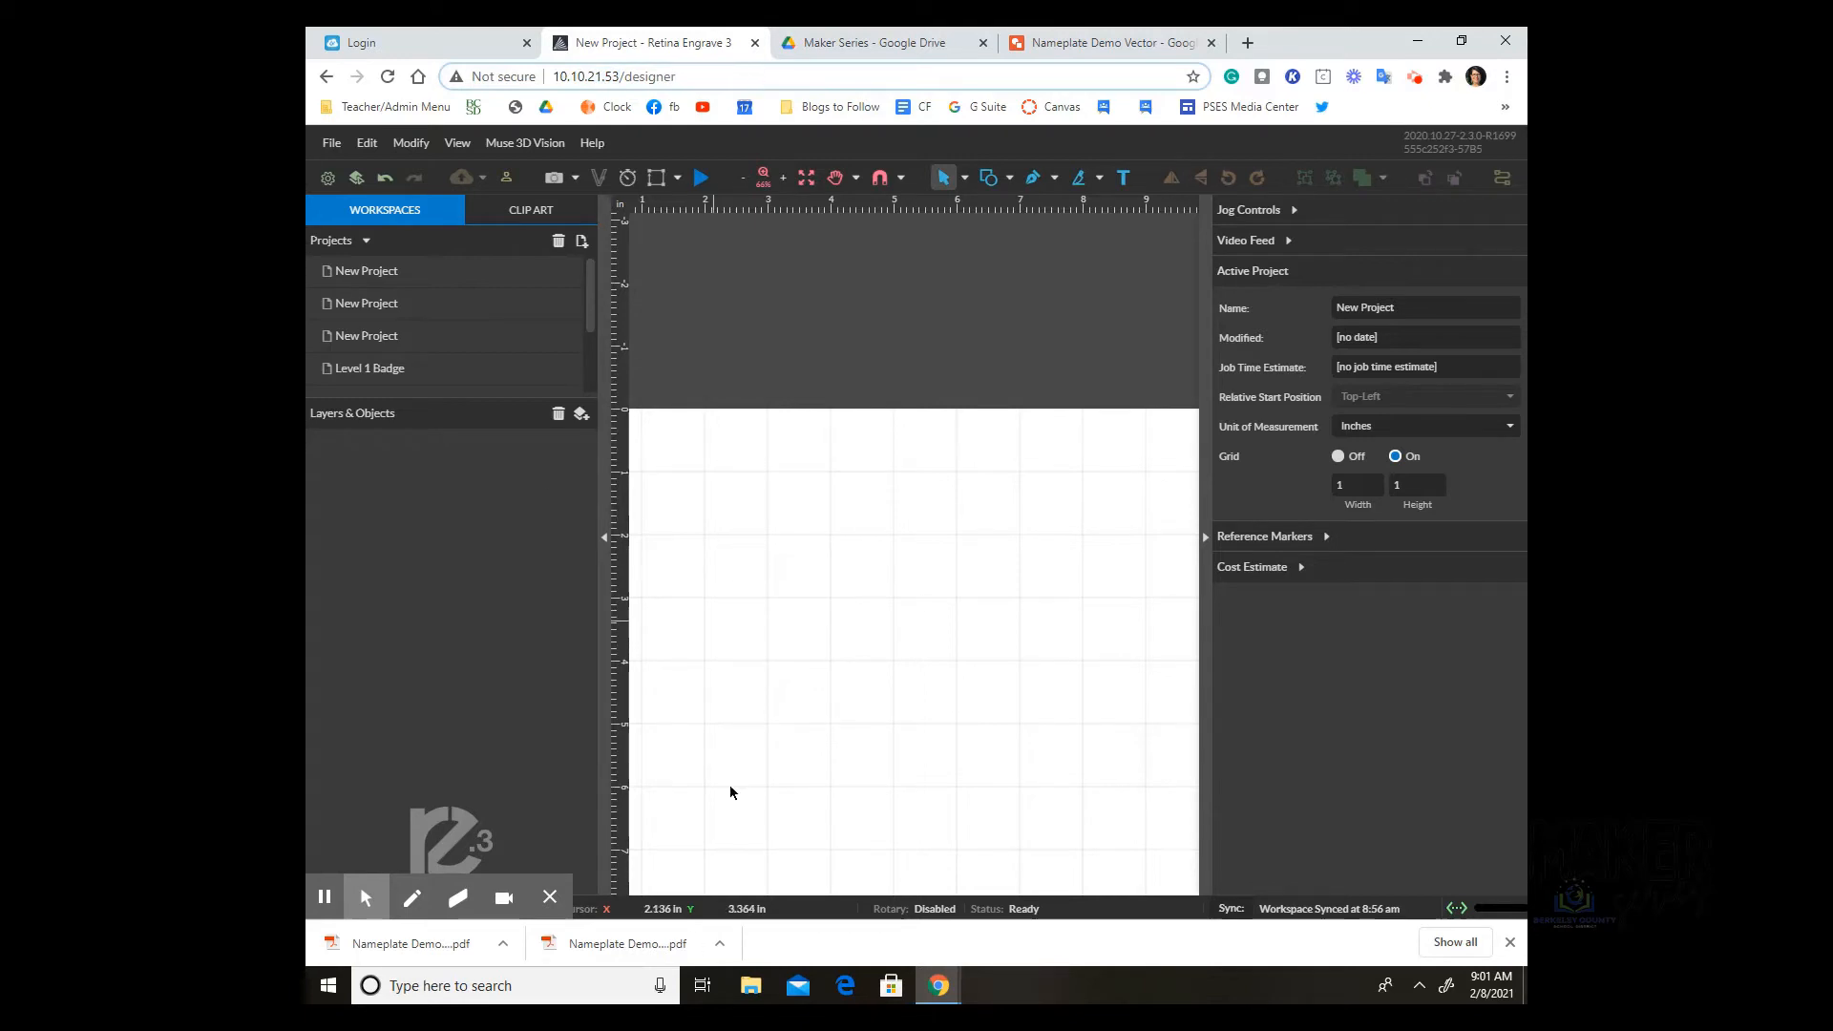
left_click(744, 179)
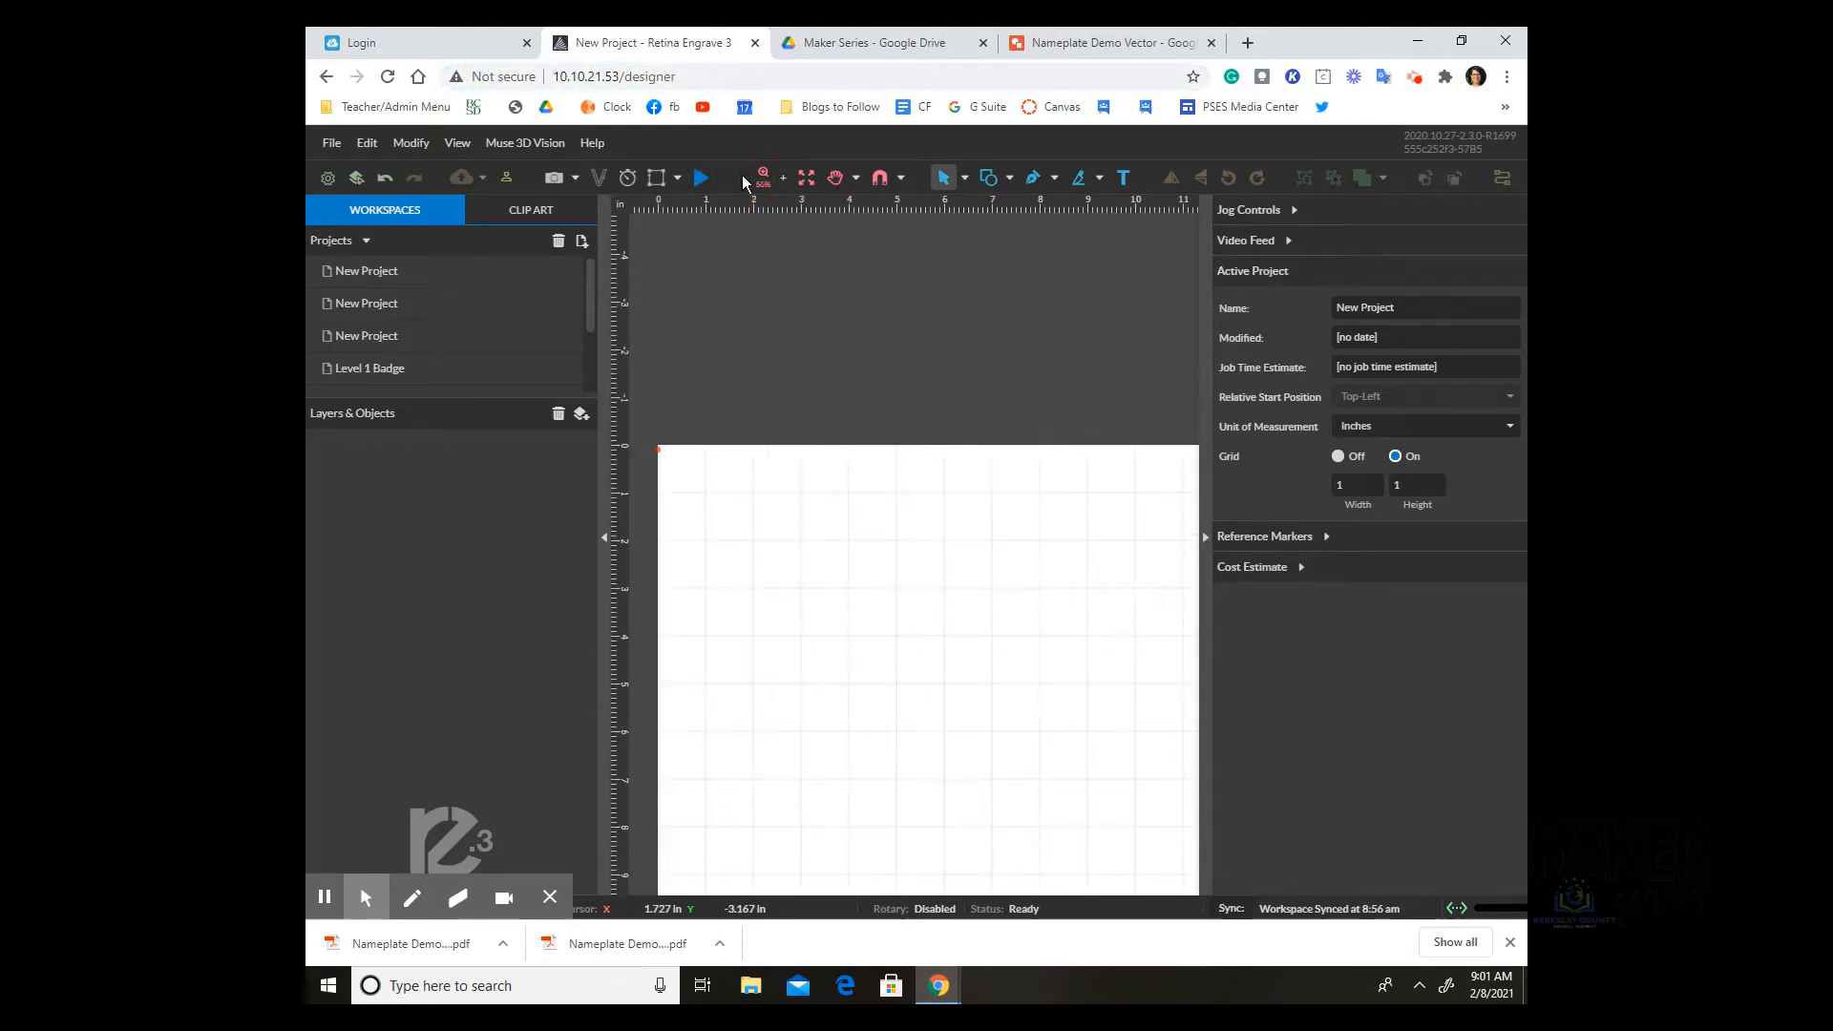
left_click(744, 180)
left_click(835, 178)
left_click_drag(923, 598, 816, 364)
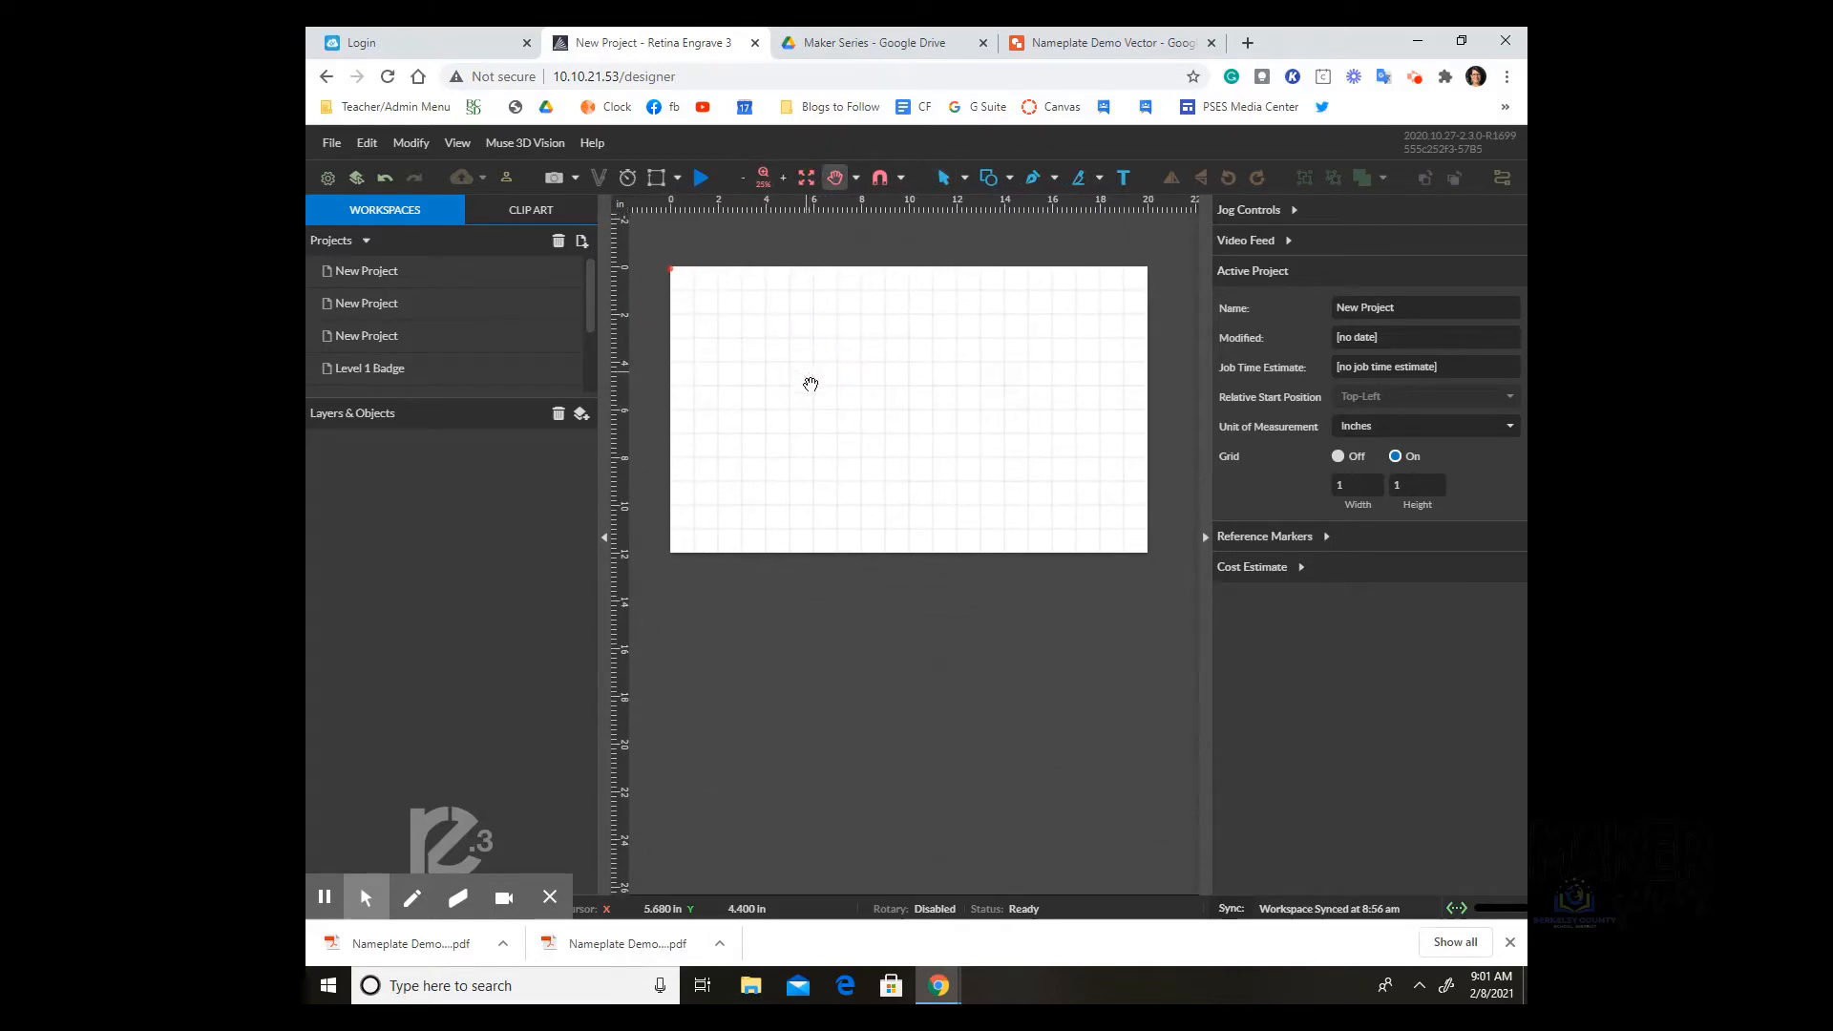
left_click(582, 243)
left_click(581, 242)
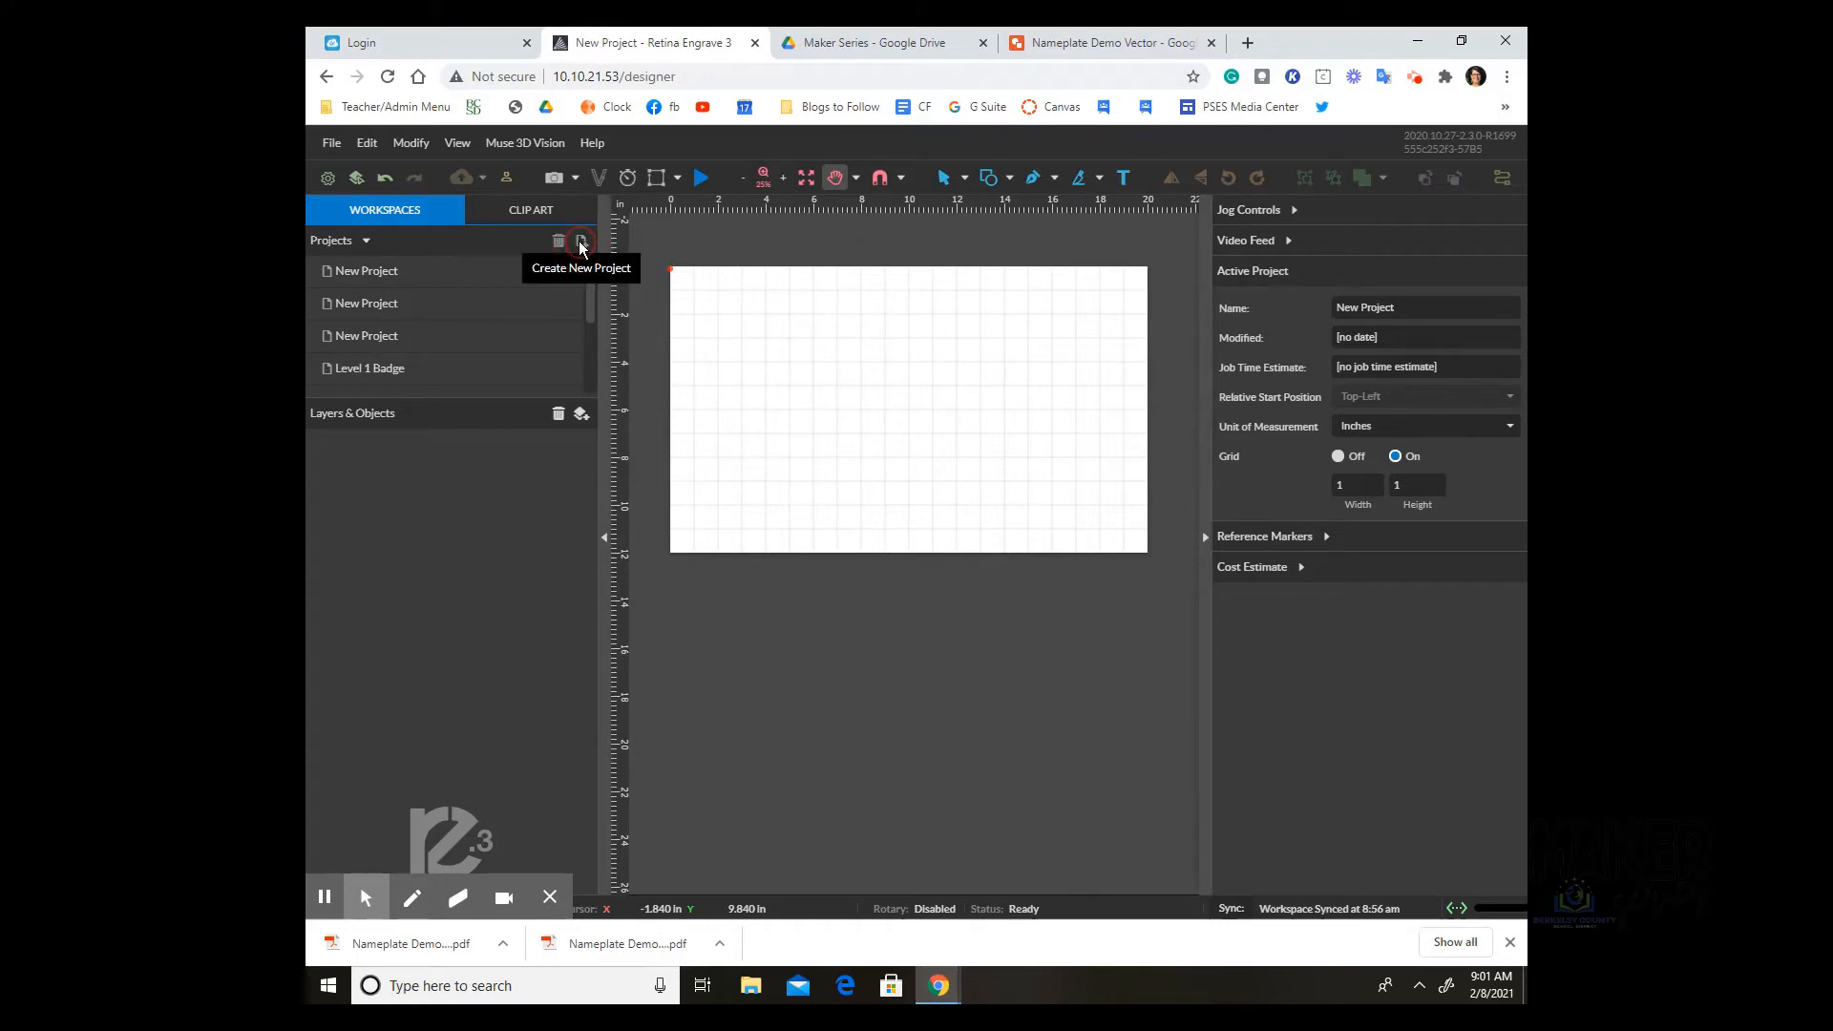
left_click_drag(590, 290, 594, 363)
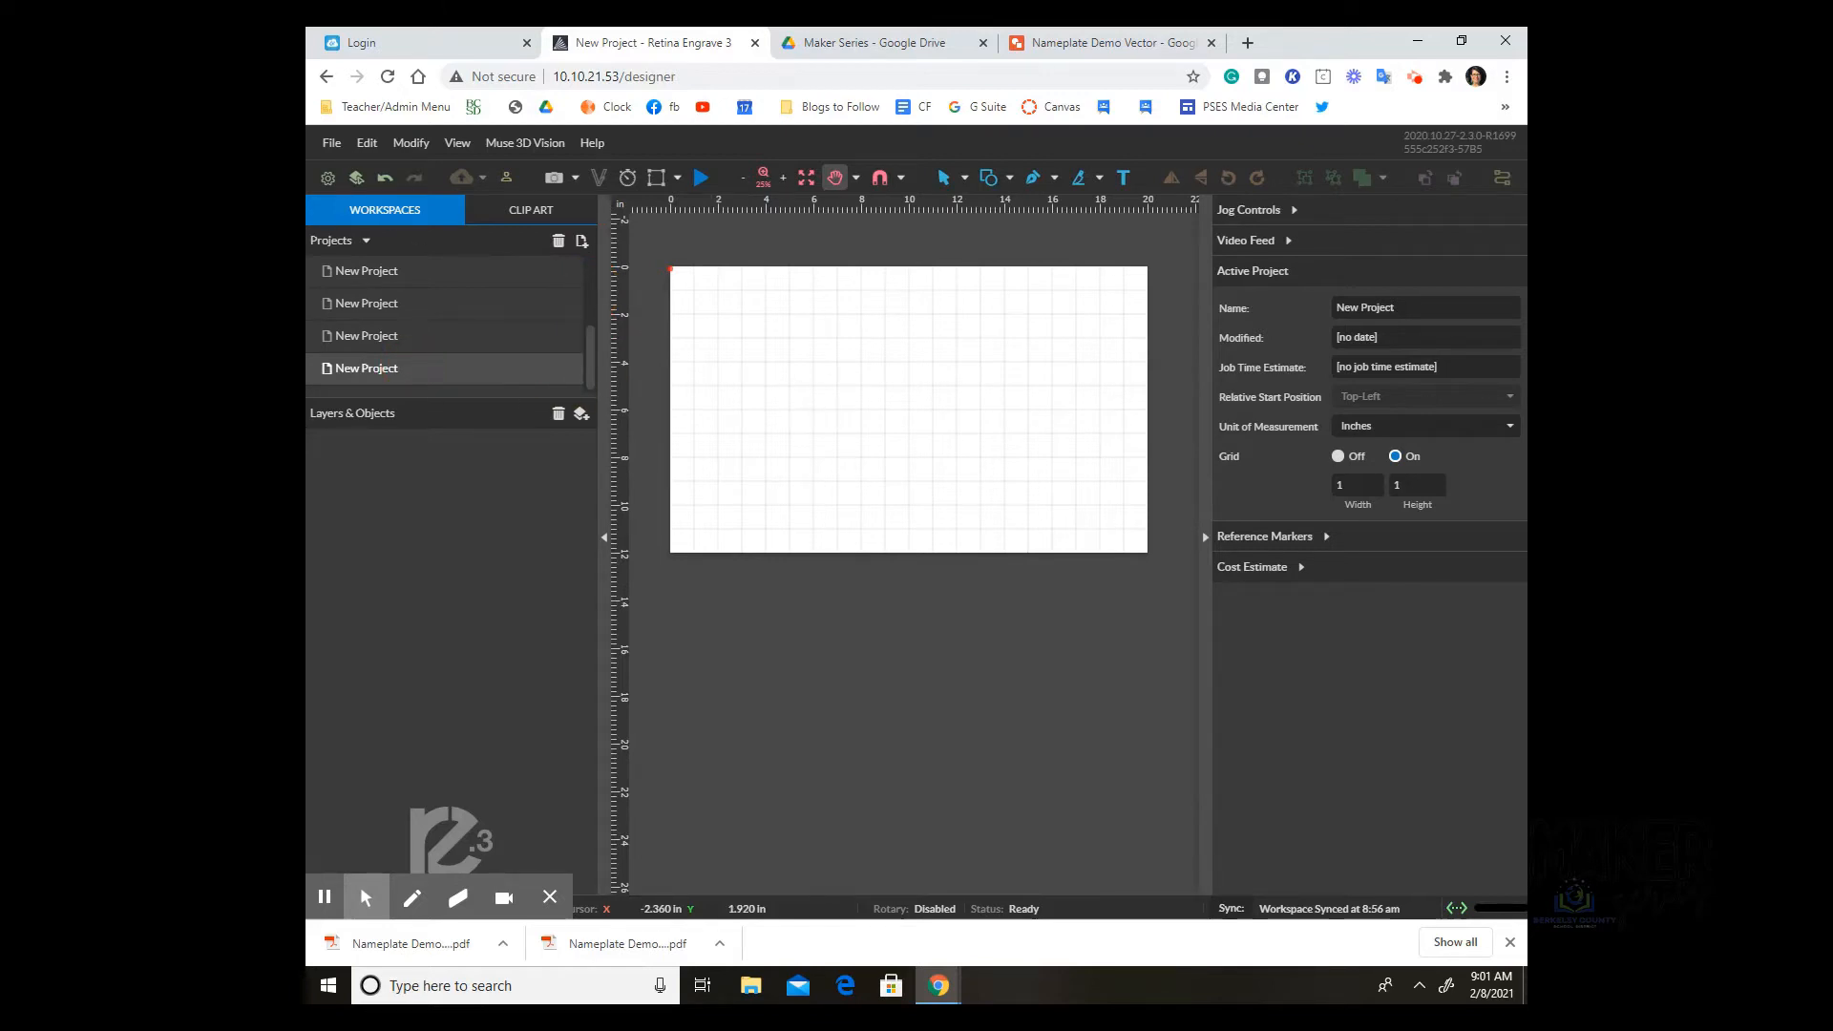
Step: Import the Nameplate Demo Vector (1) PDF with Raster unchecked, bringing in only vector content
left_click(333, 143)
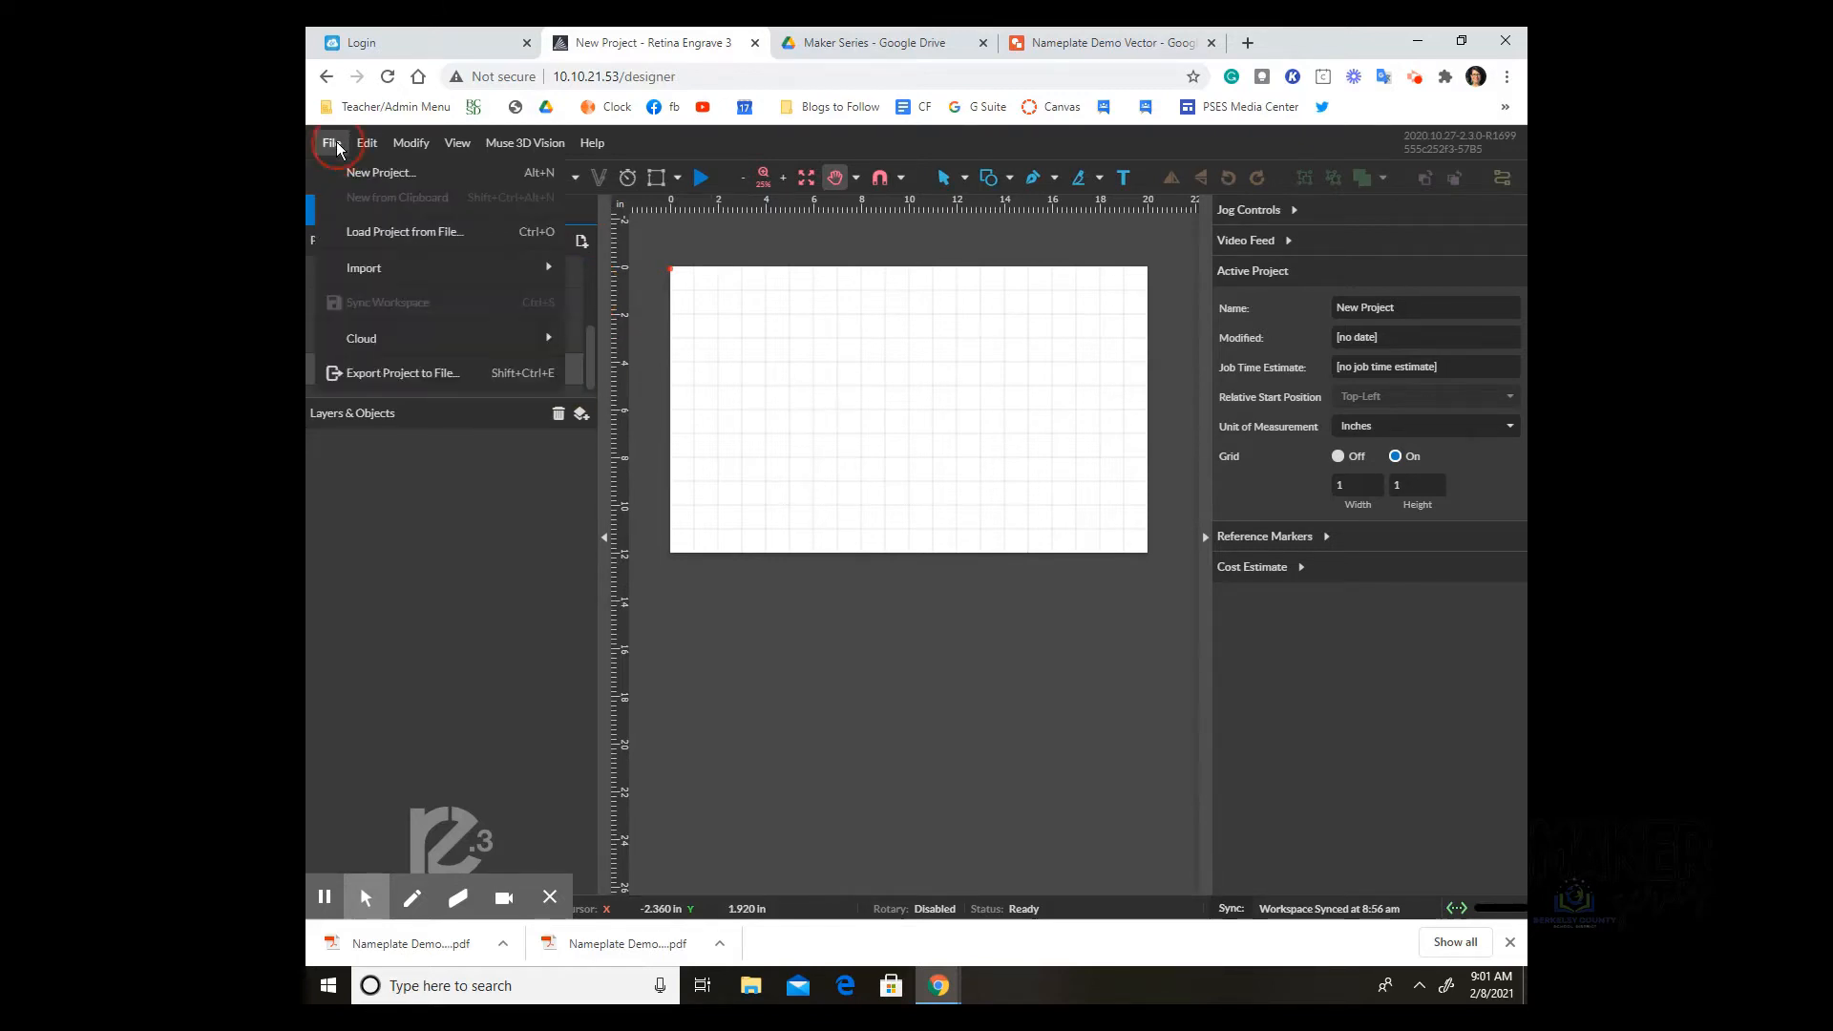
mouse_move(364, 270)
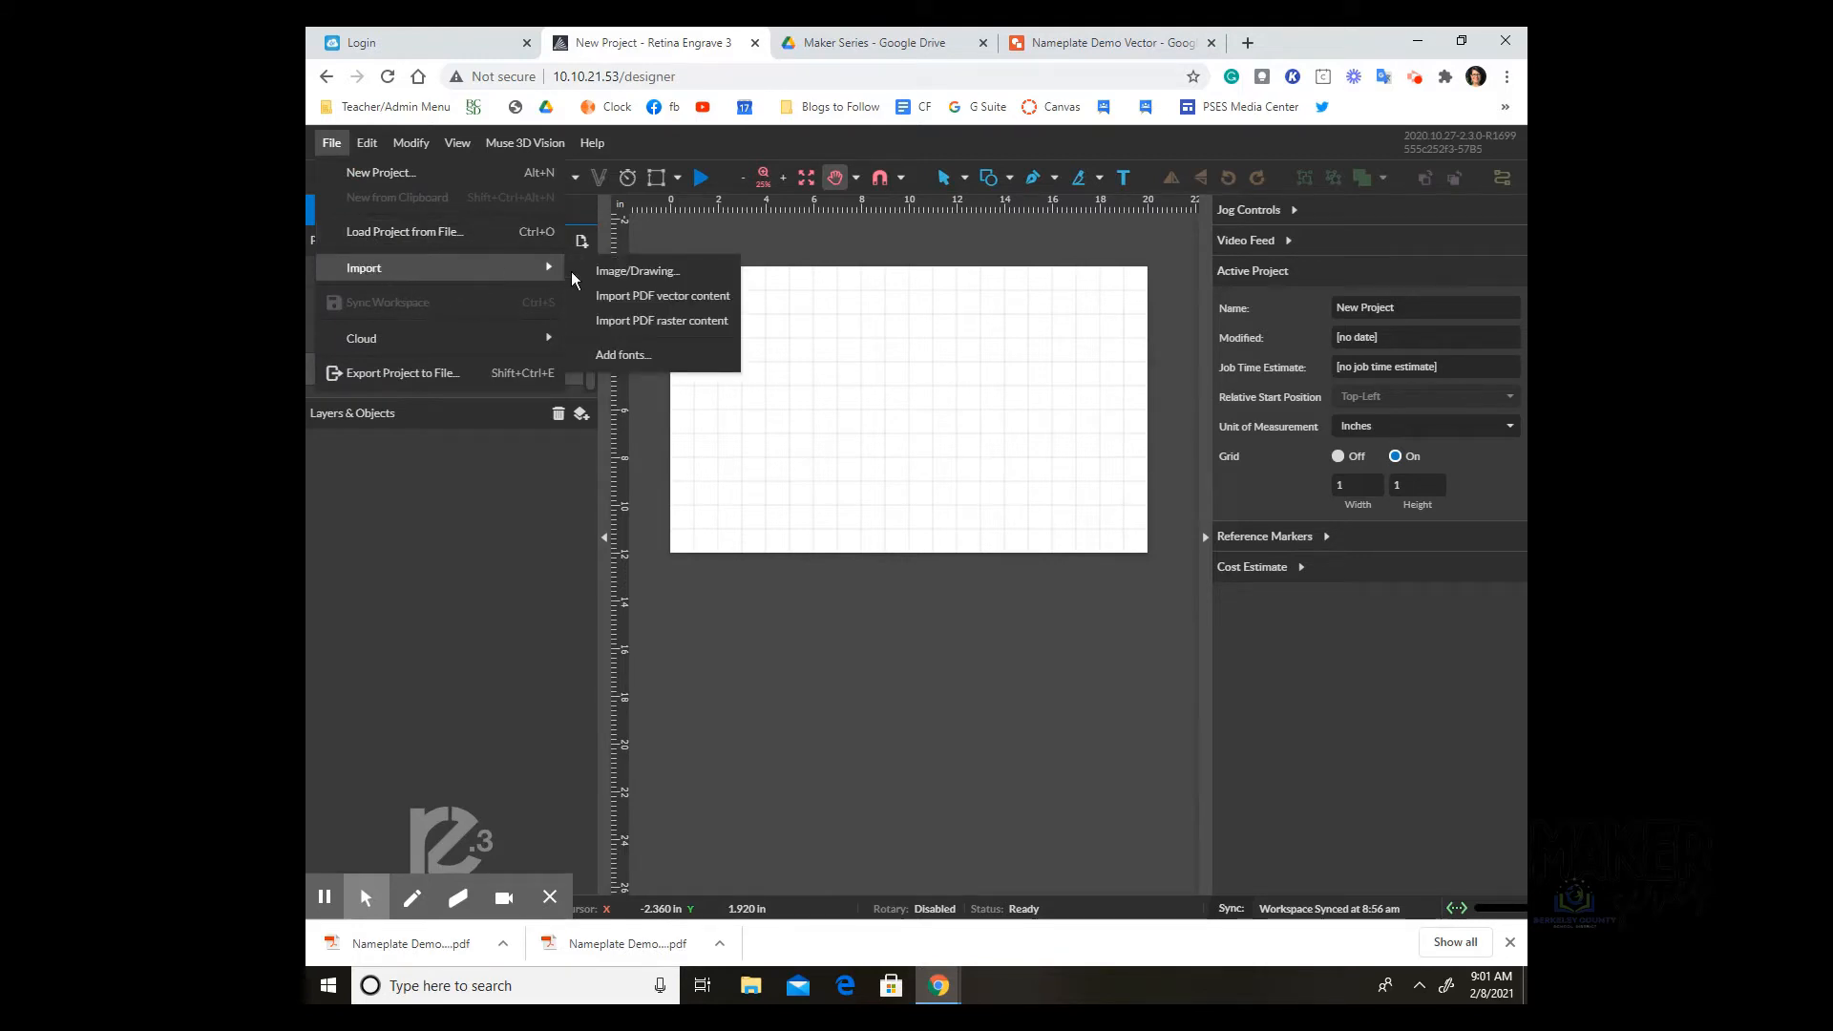
left_click(622, 273)
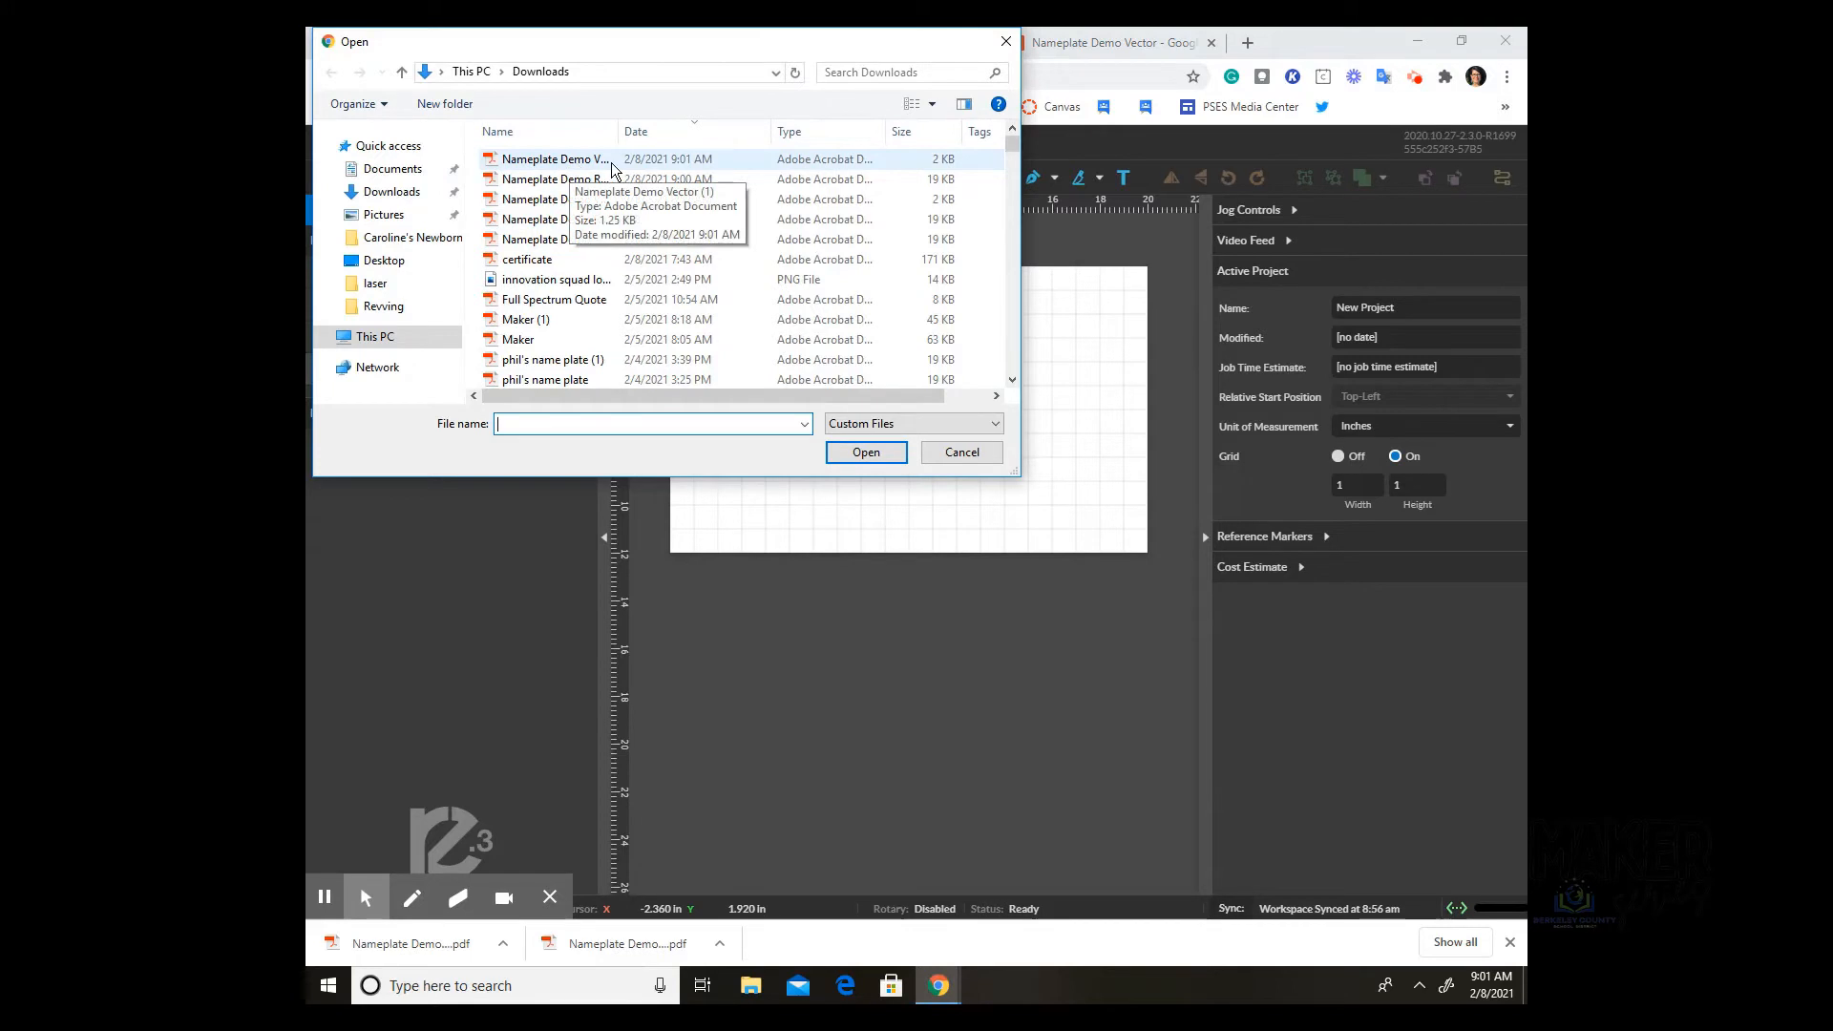
left_click(612, 170)
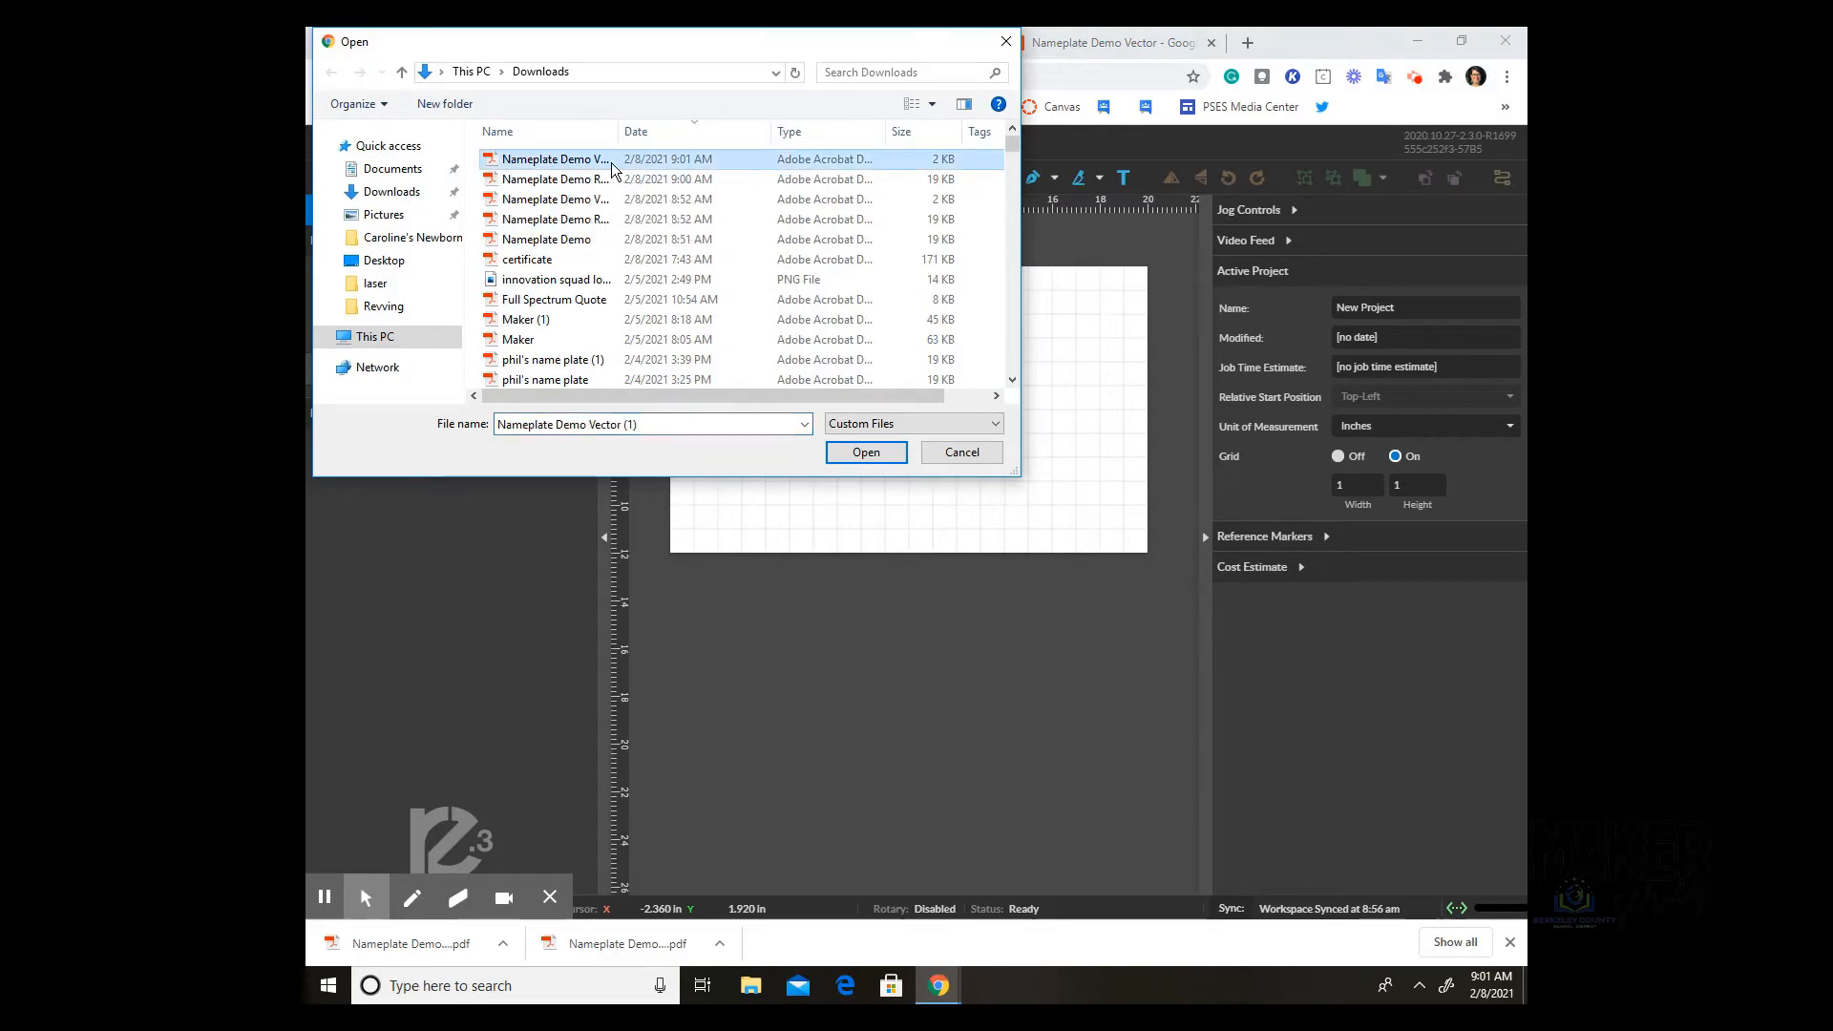
left_click(863, 455)
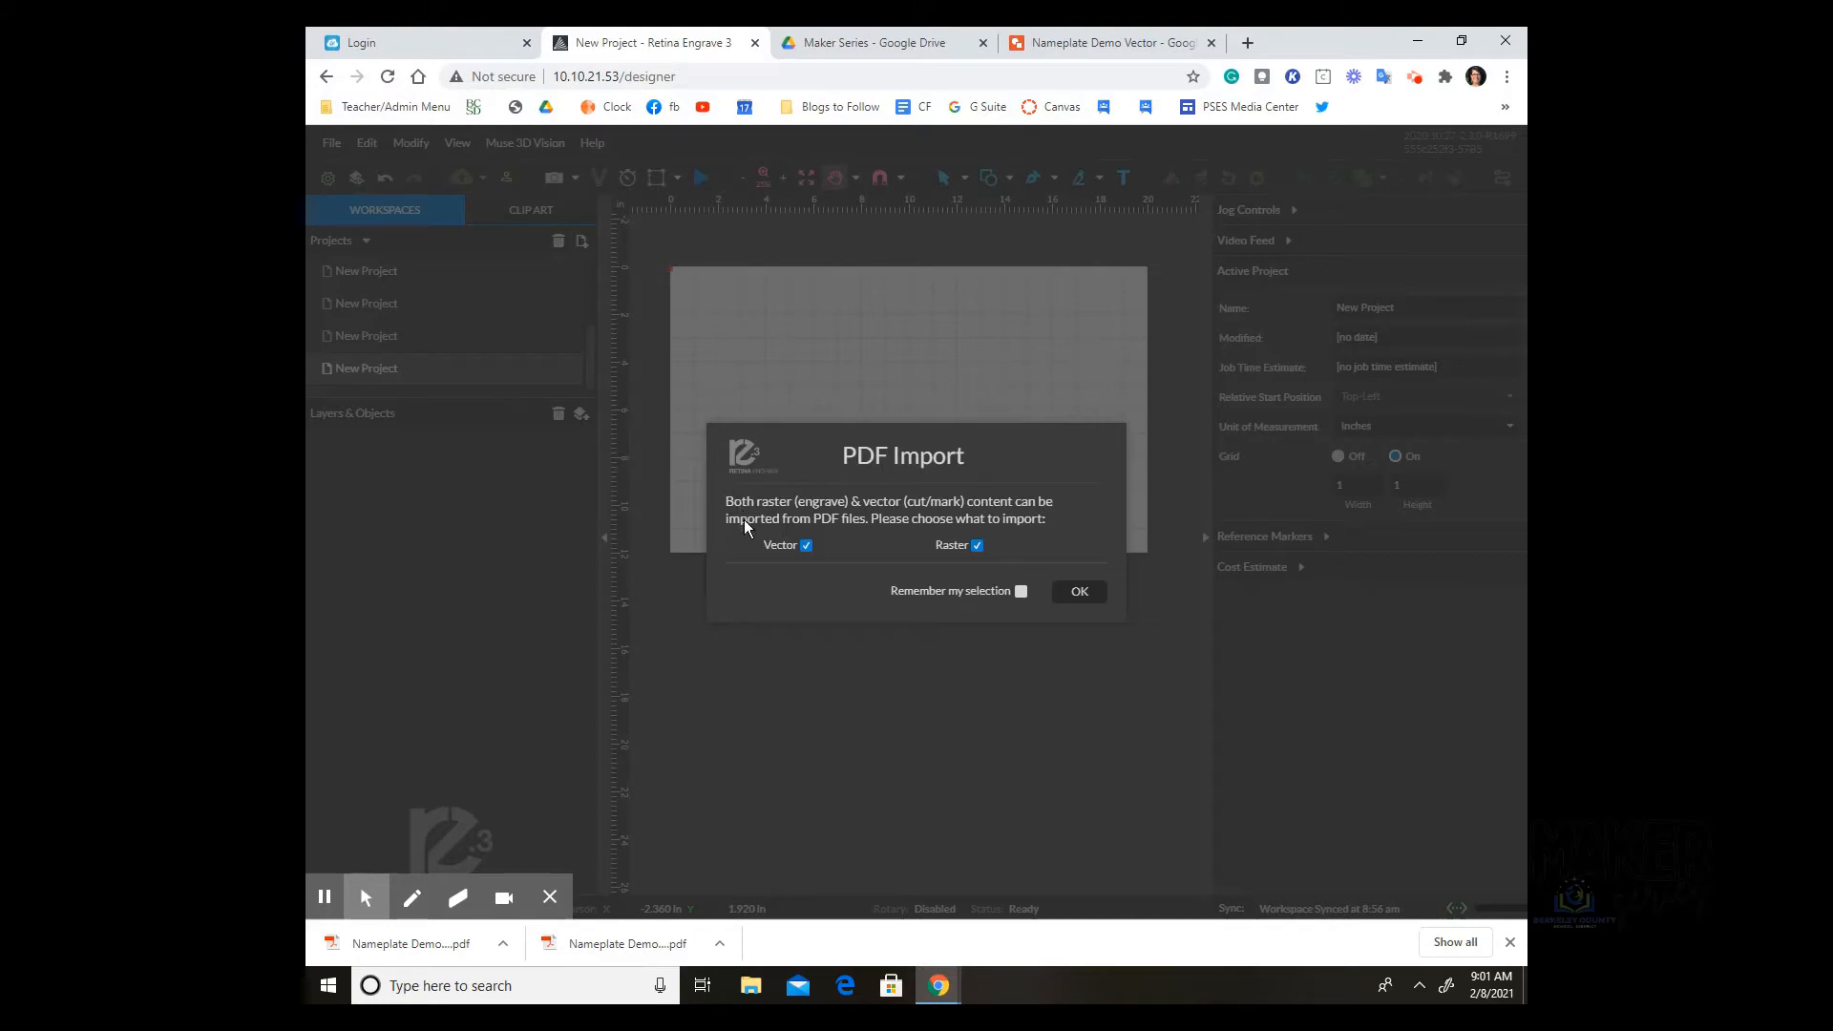
left_click(978, 546)
left_click(1079, 593)
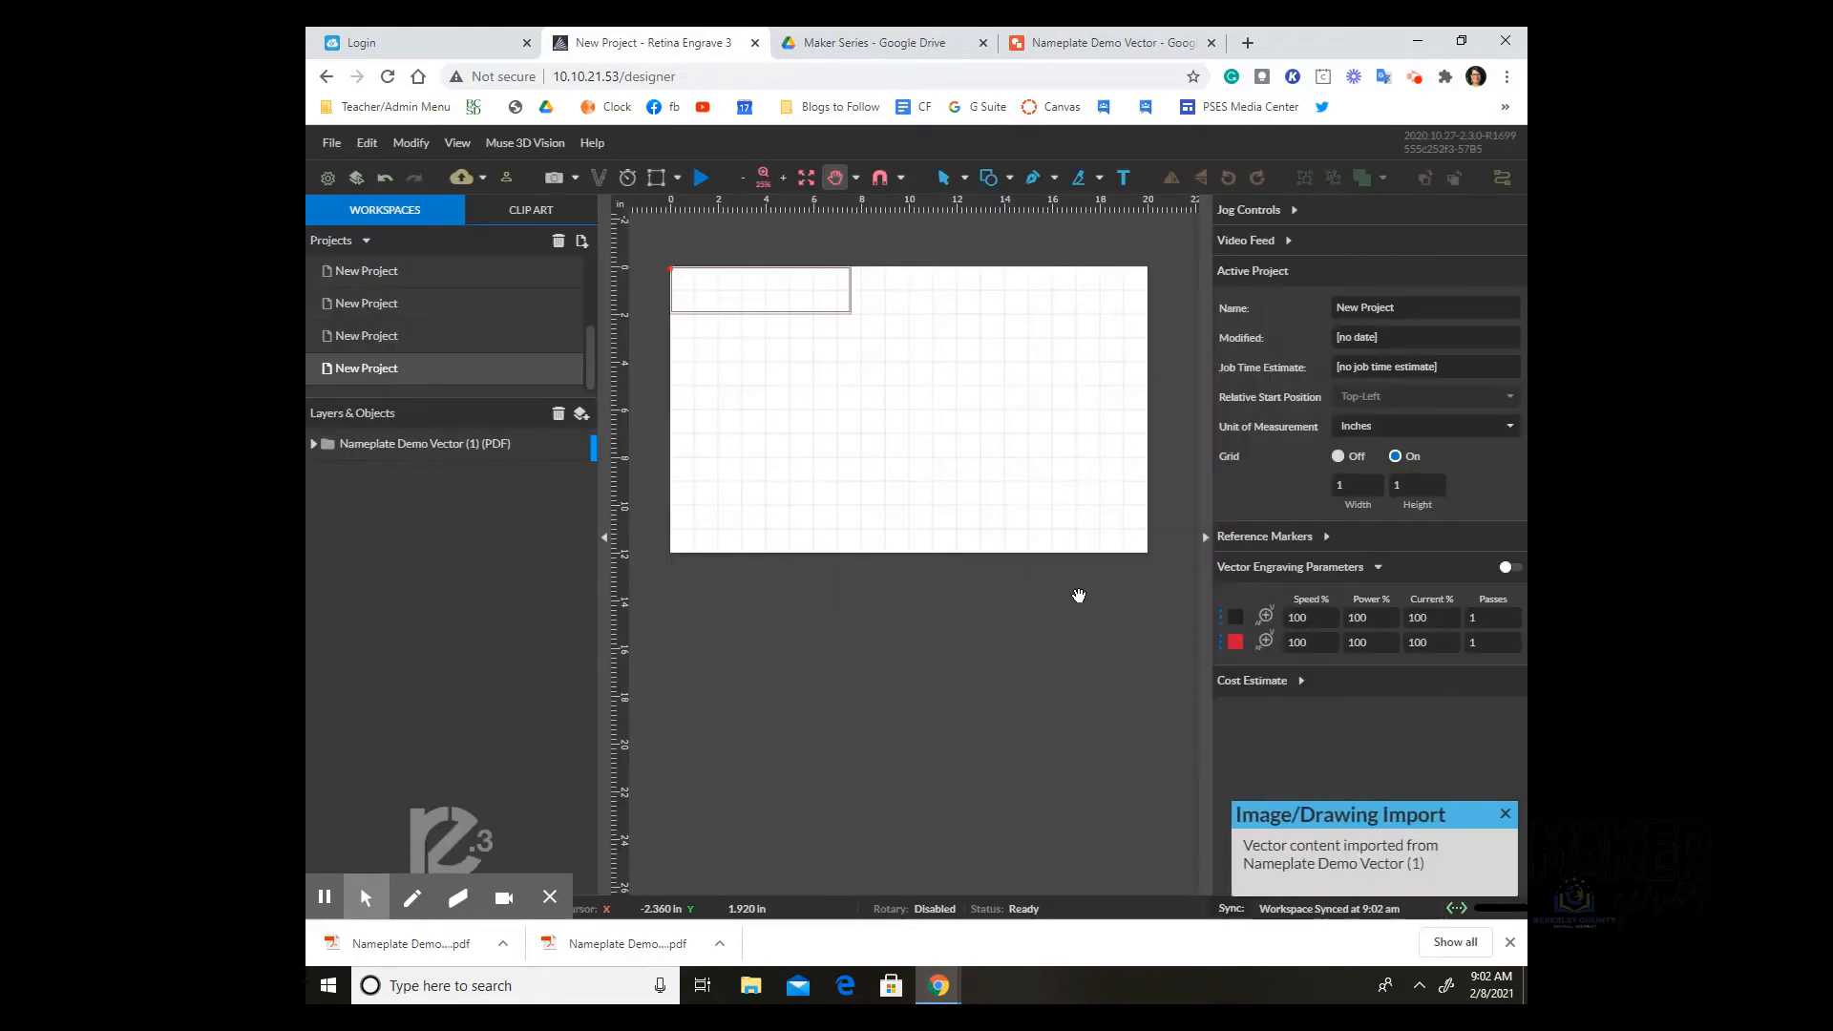
Step: Zoom and pan to the imported rectangle, then expand its vector layer and select element2
left_click_drag(727, 319, 763, 395)
left_click(836, 177)
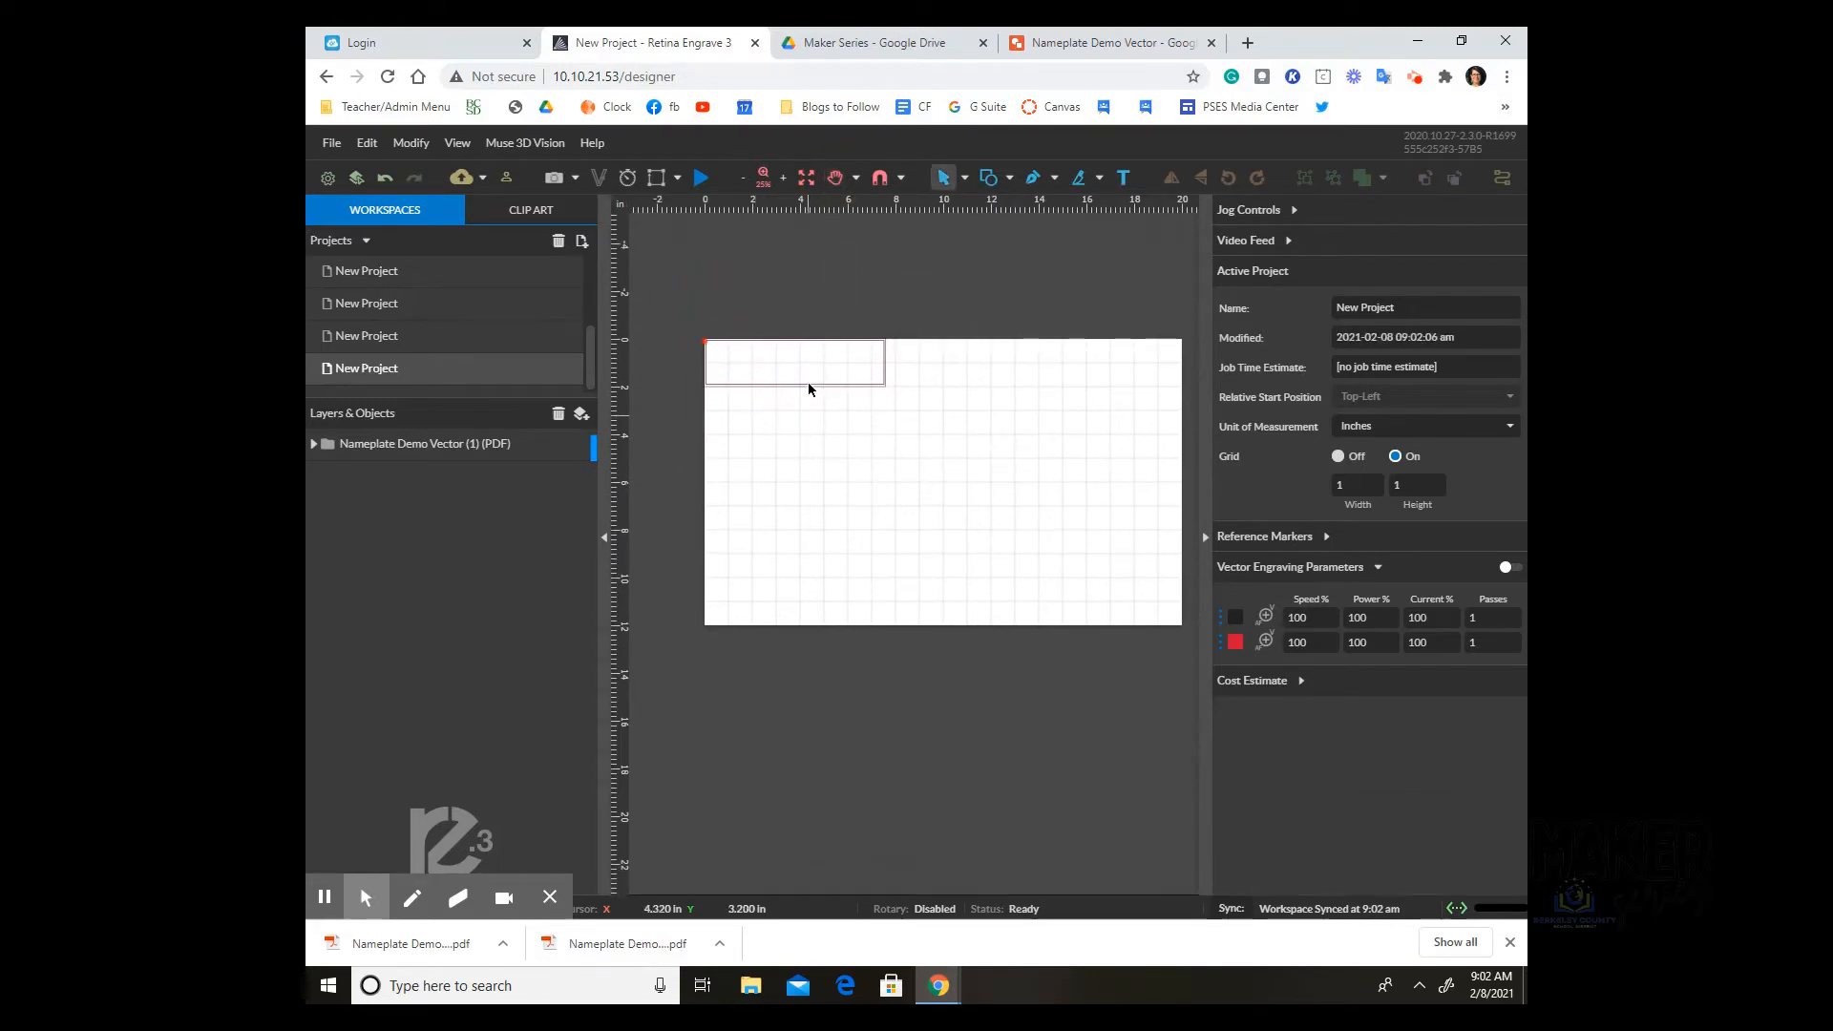
left_click(783, 178)
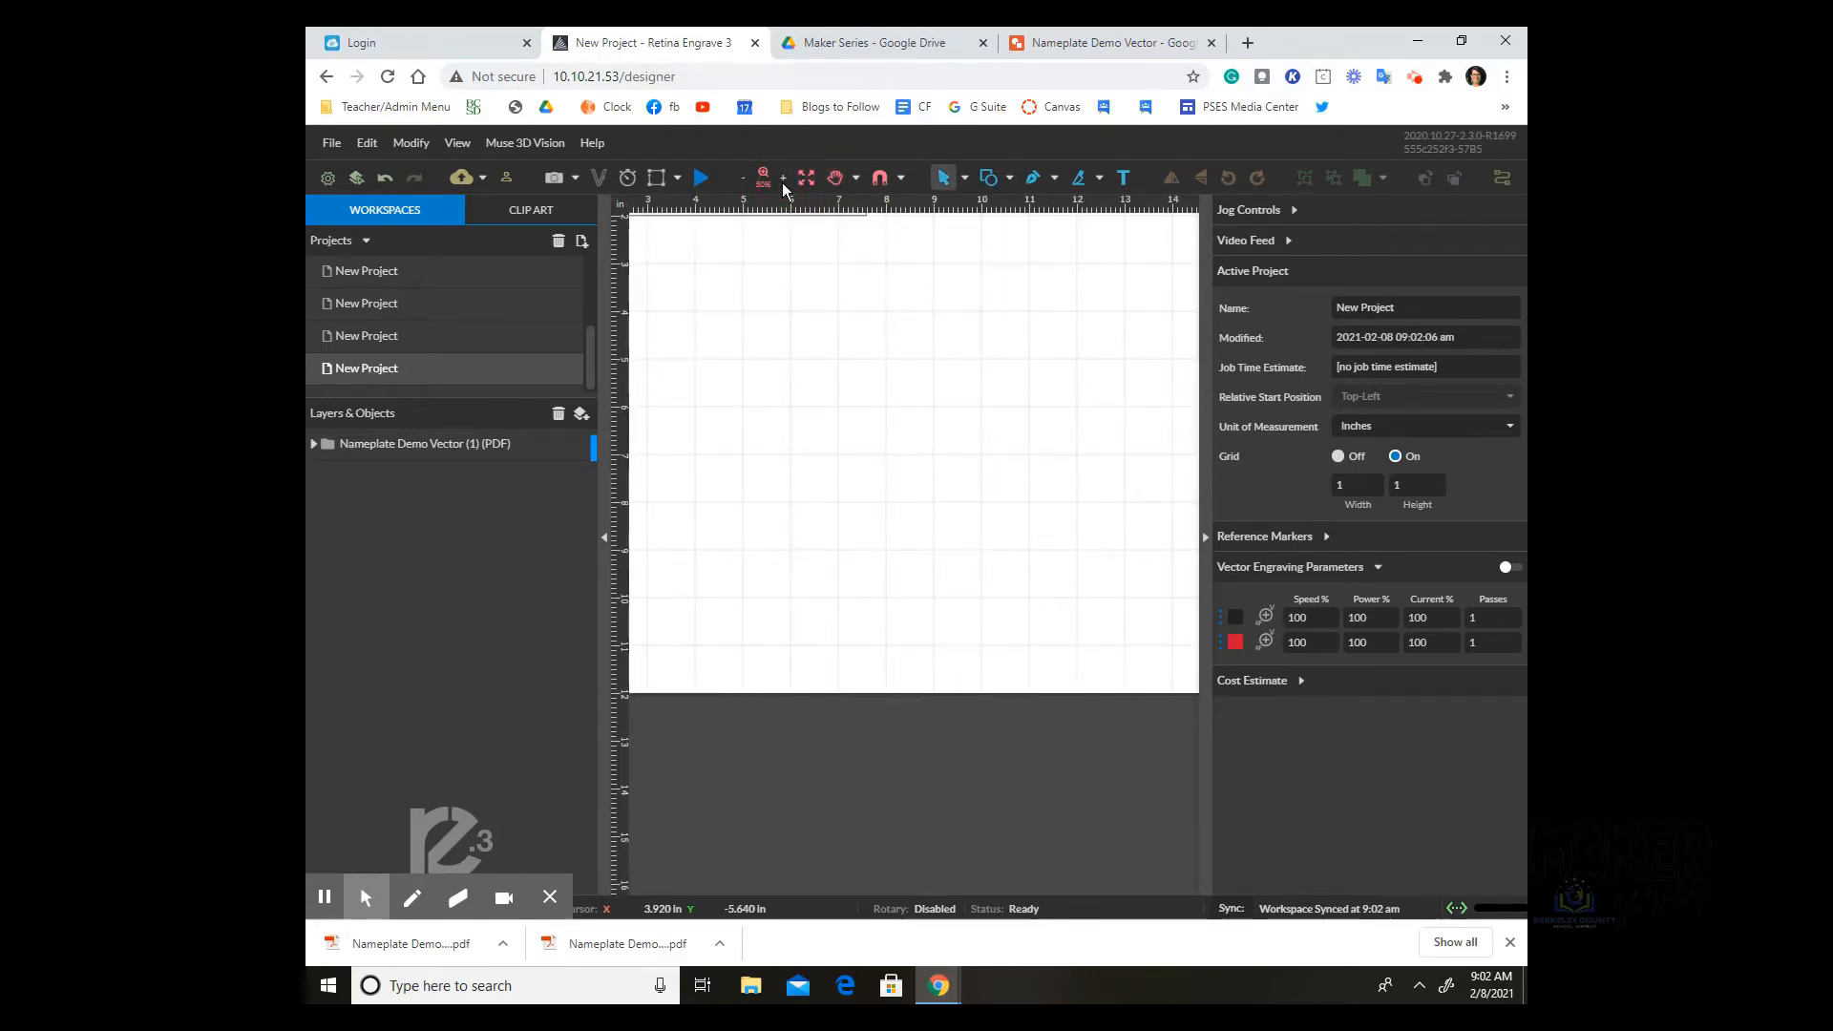
left_click(836, 178)
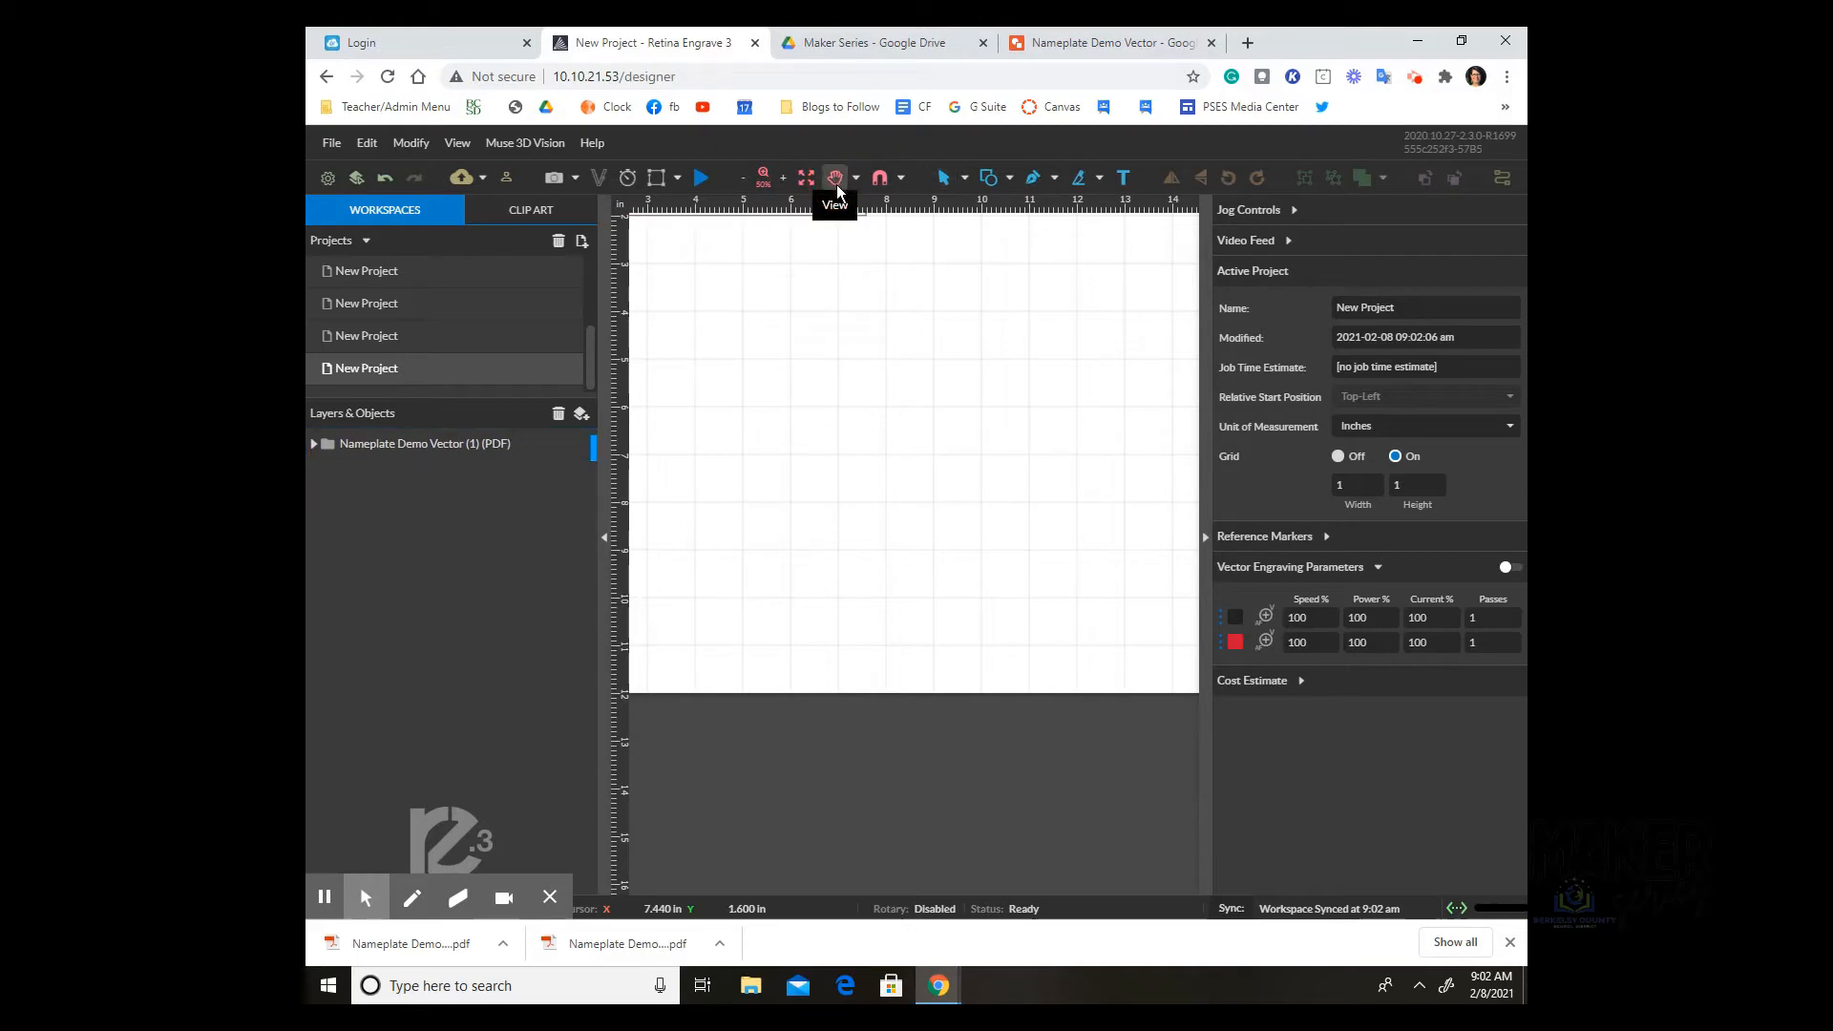
left_click_drag(690, 299, 933, 675)
left_click(944, 177)
left_click(859, 528)
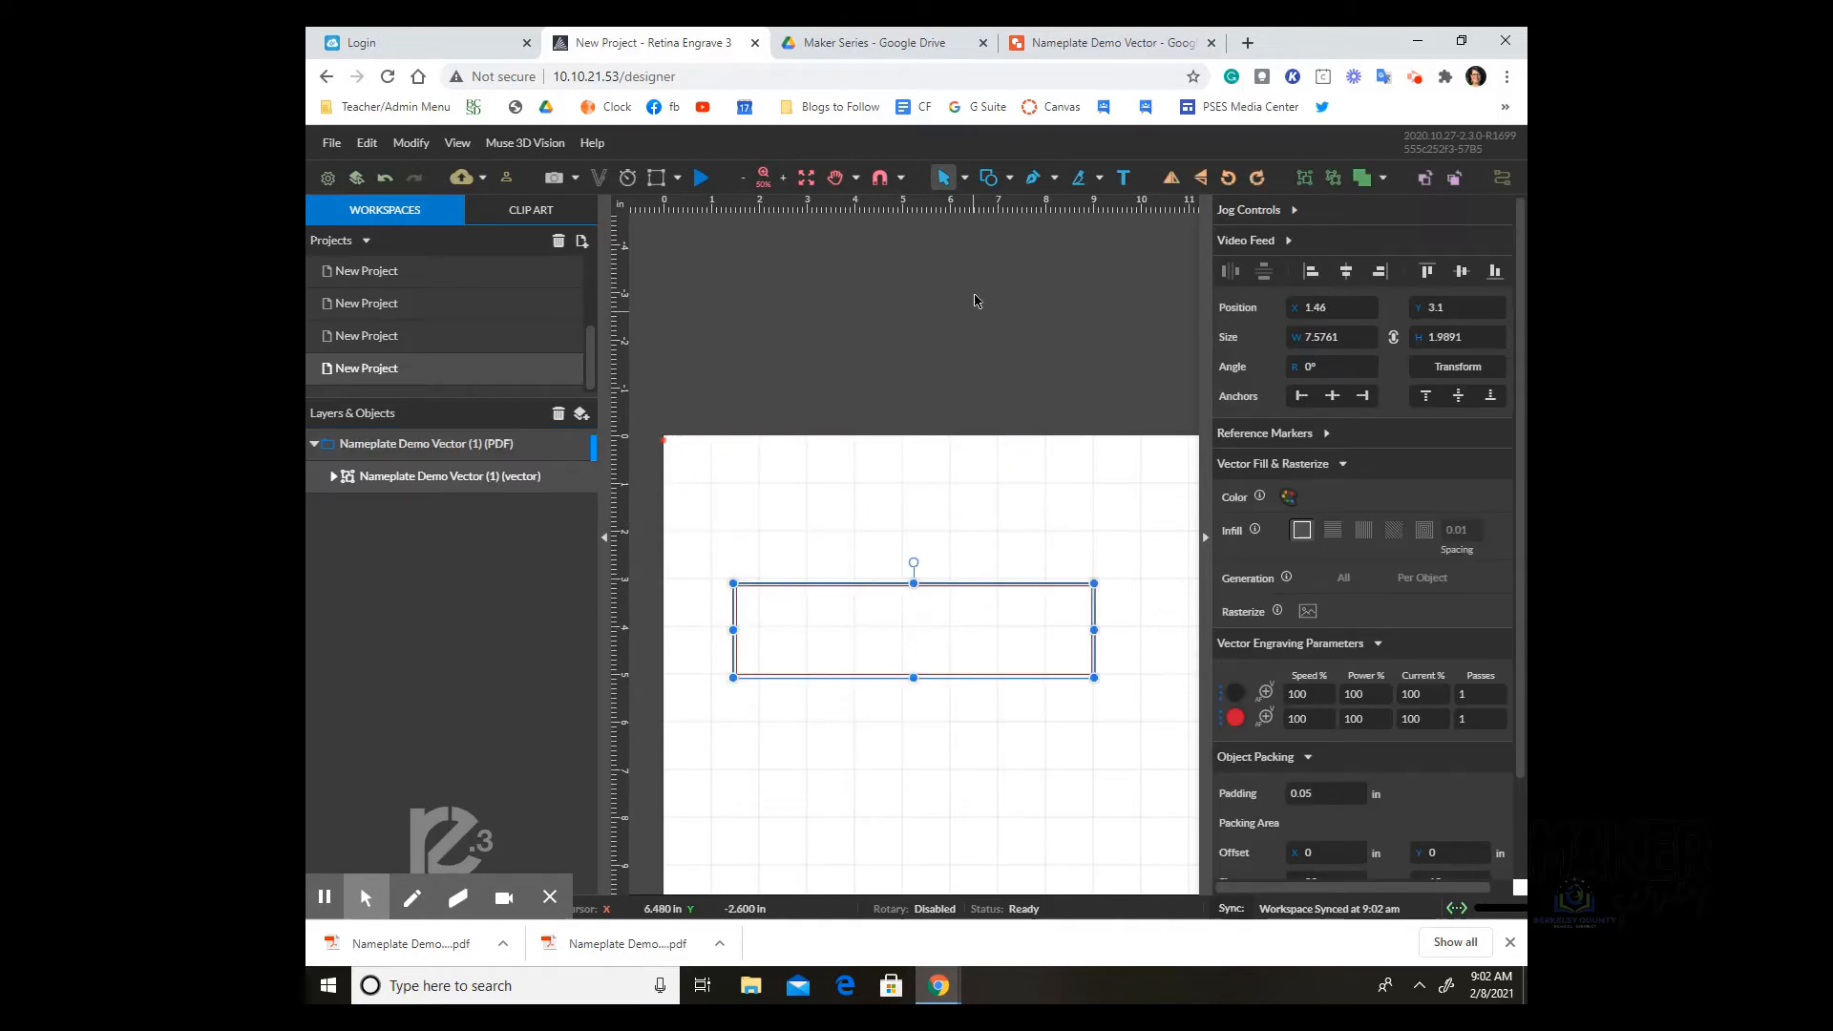
left_click(974, 317)
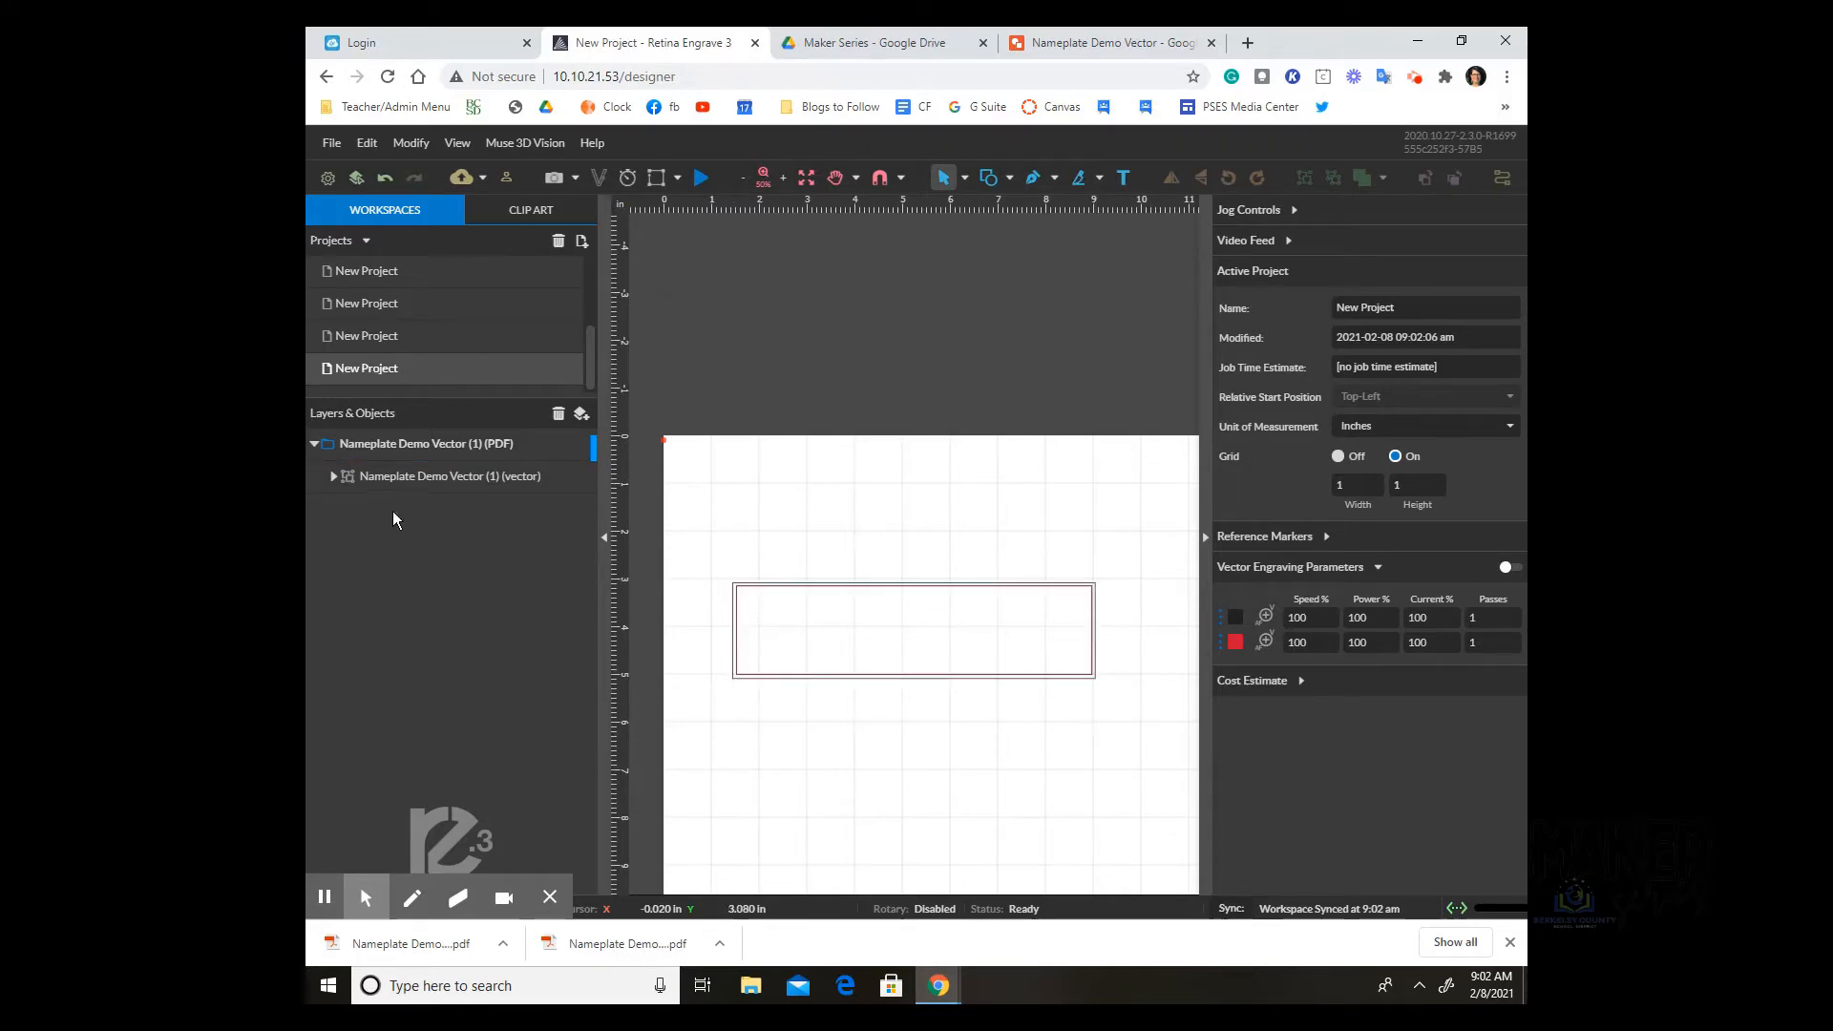
left_click(333, 477)
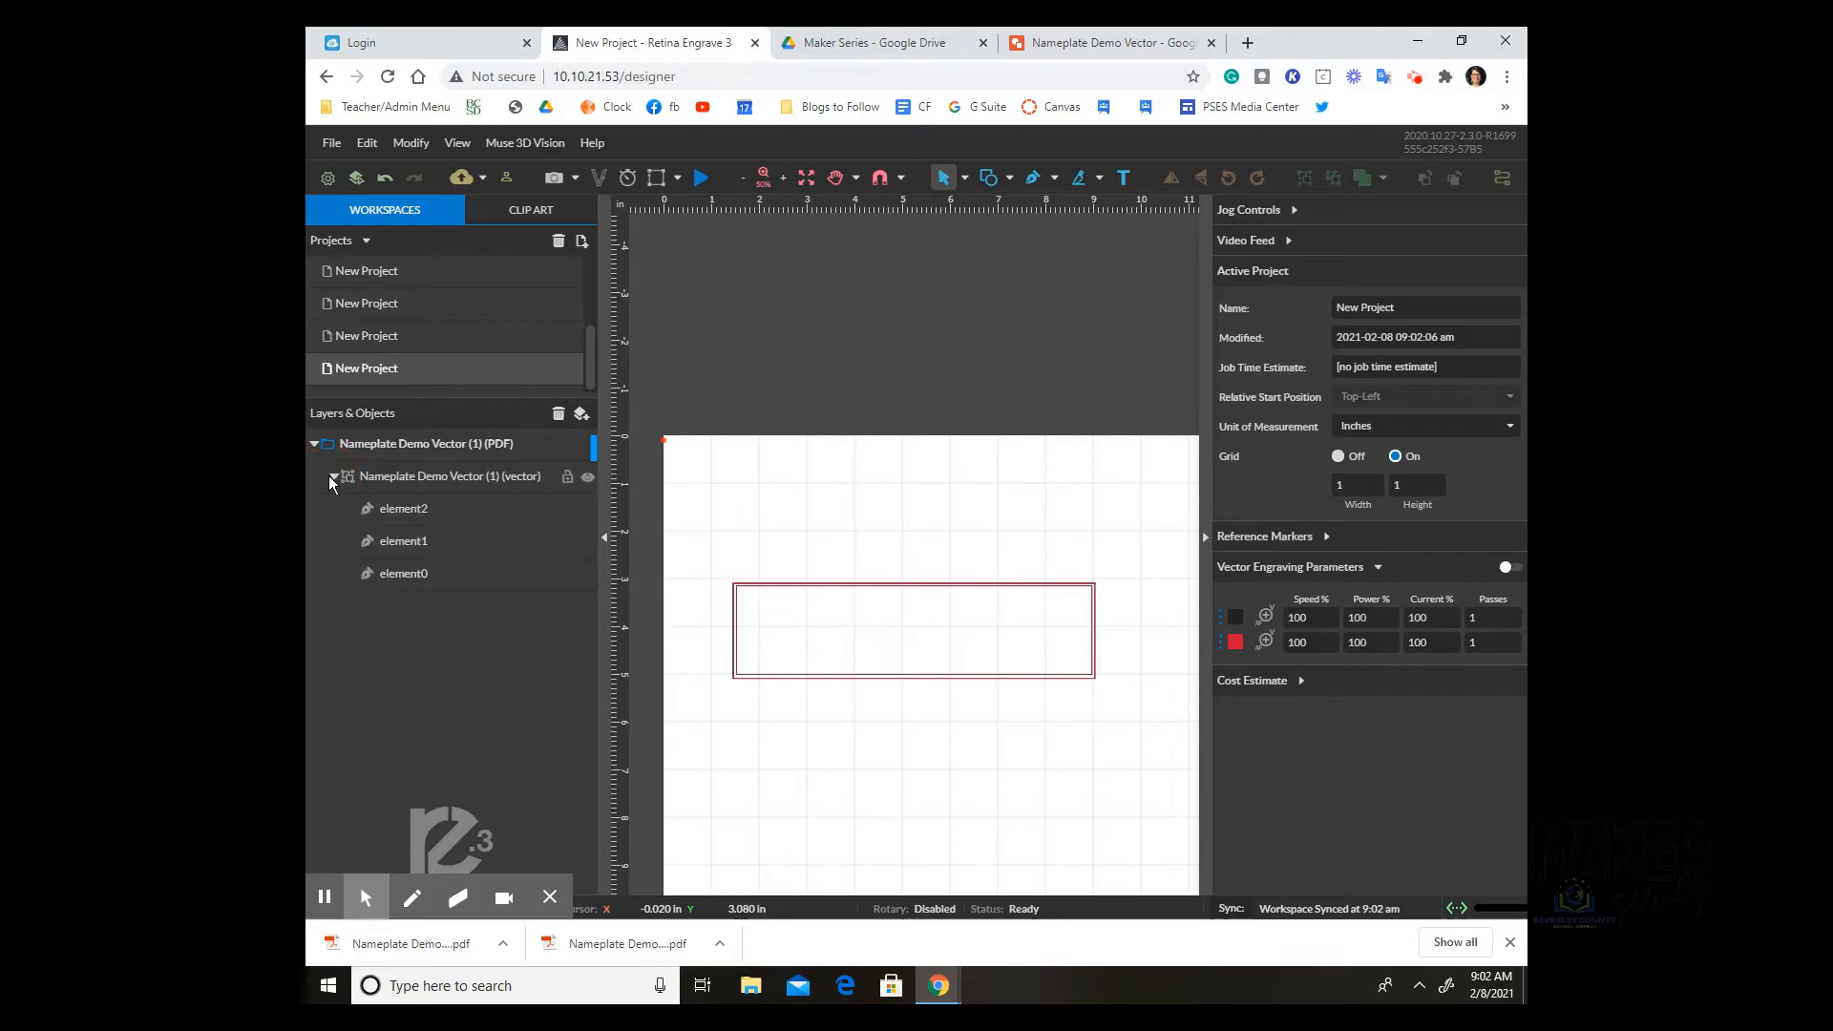
left_click(399, 511)
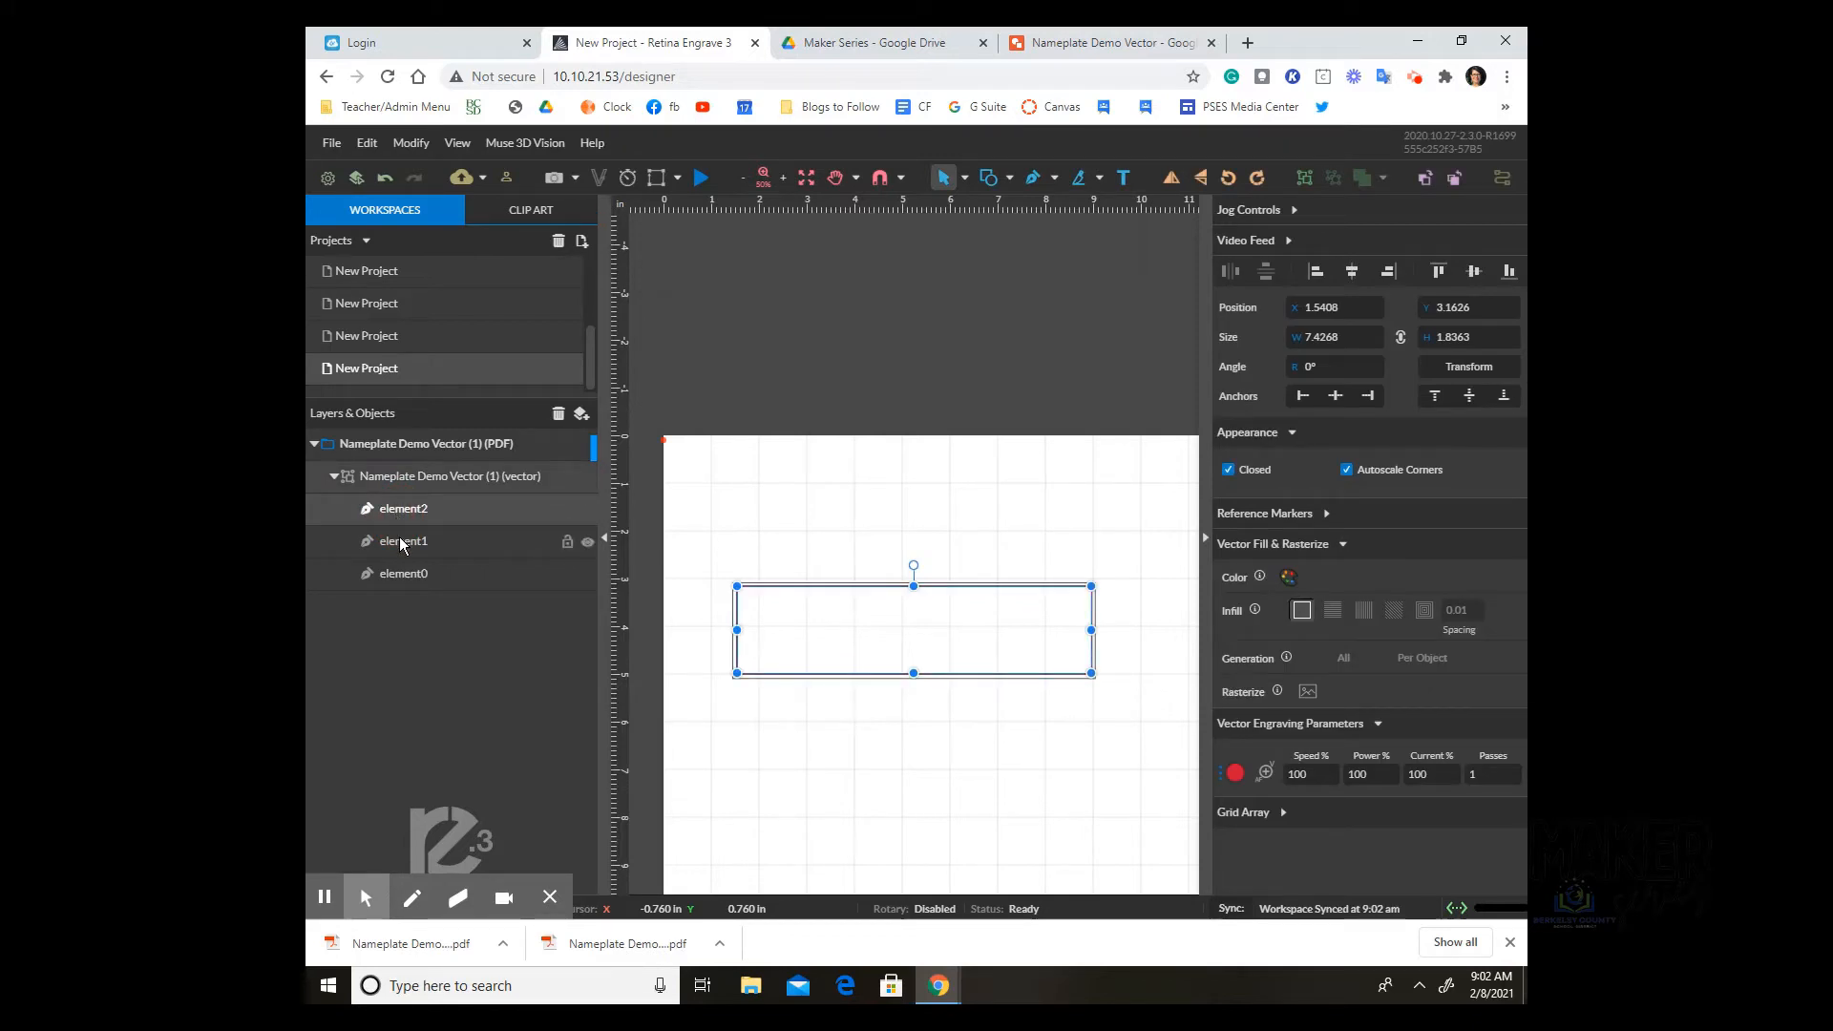
Step: Inspect element1 and element0 against the drawing, and set the black colour's passes to 0
left_click(401, 543)
left_click(405, 575)
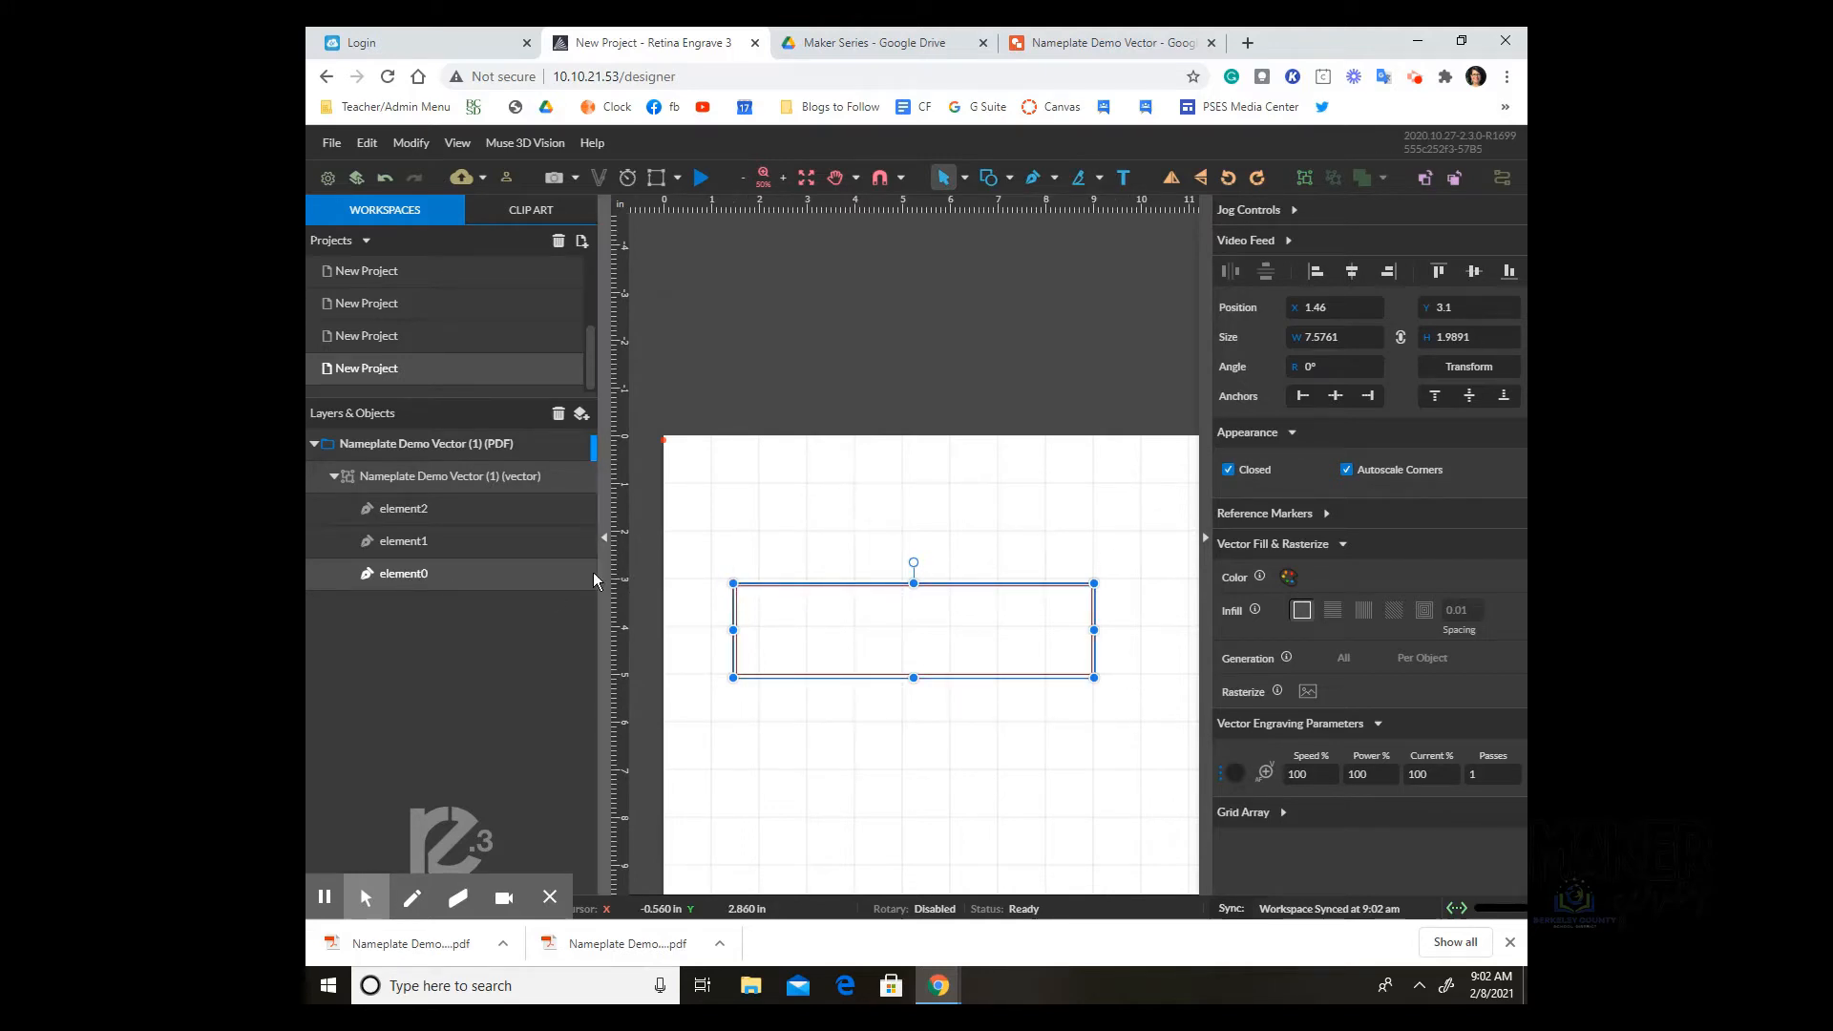
left_click(1089, 48)
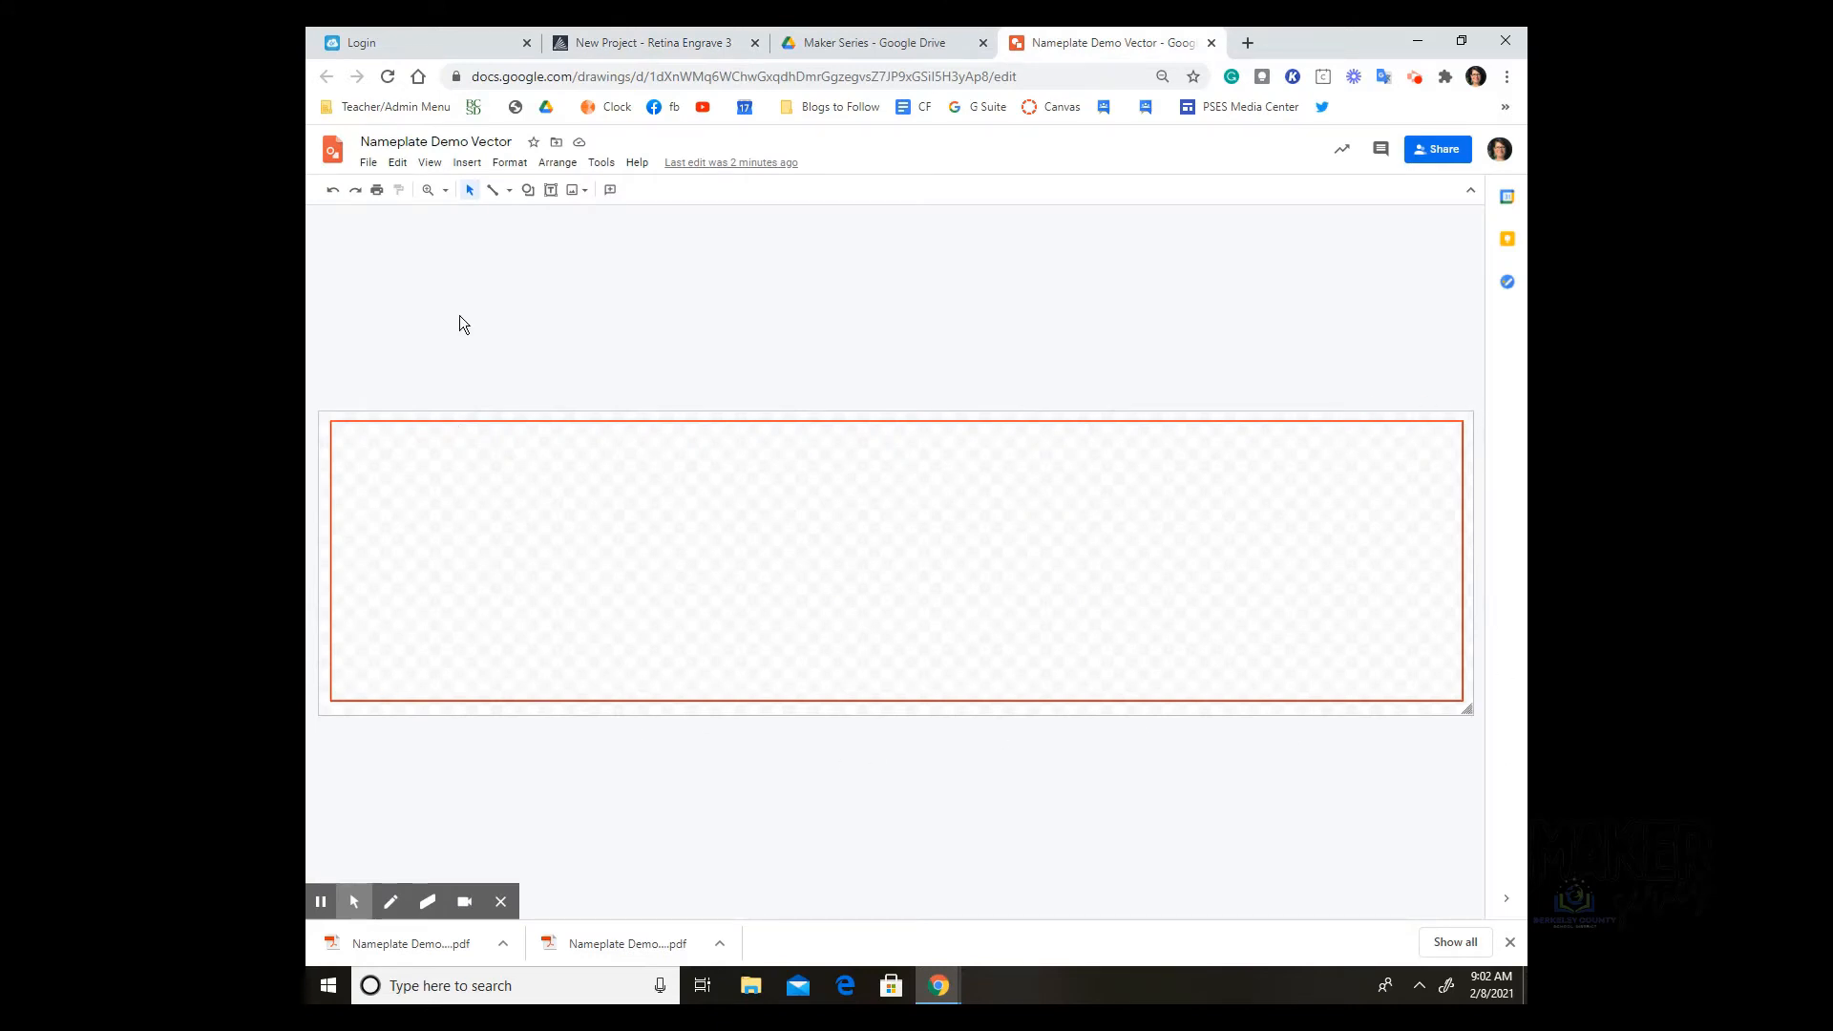
left_click(878, 43)
left_click(573, 43)
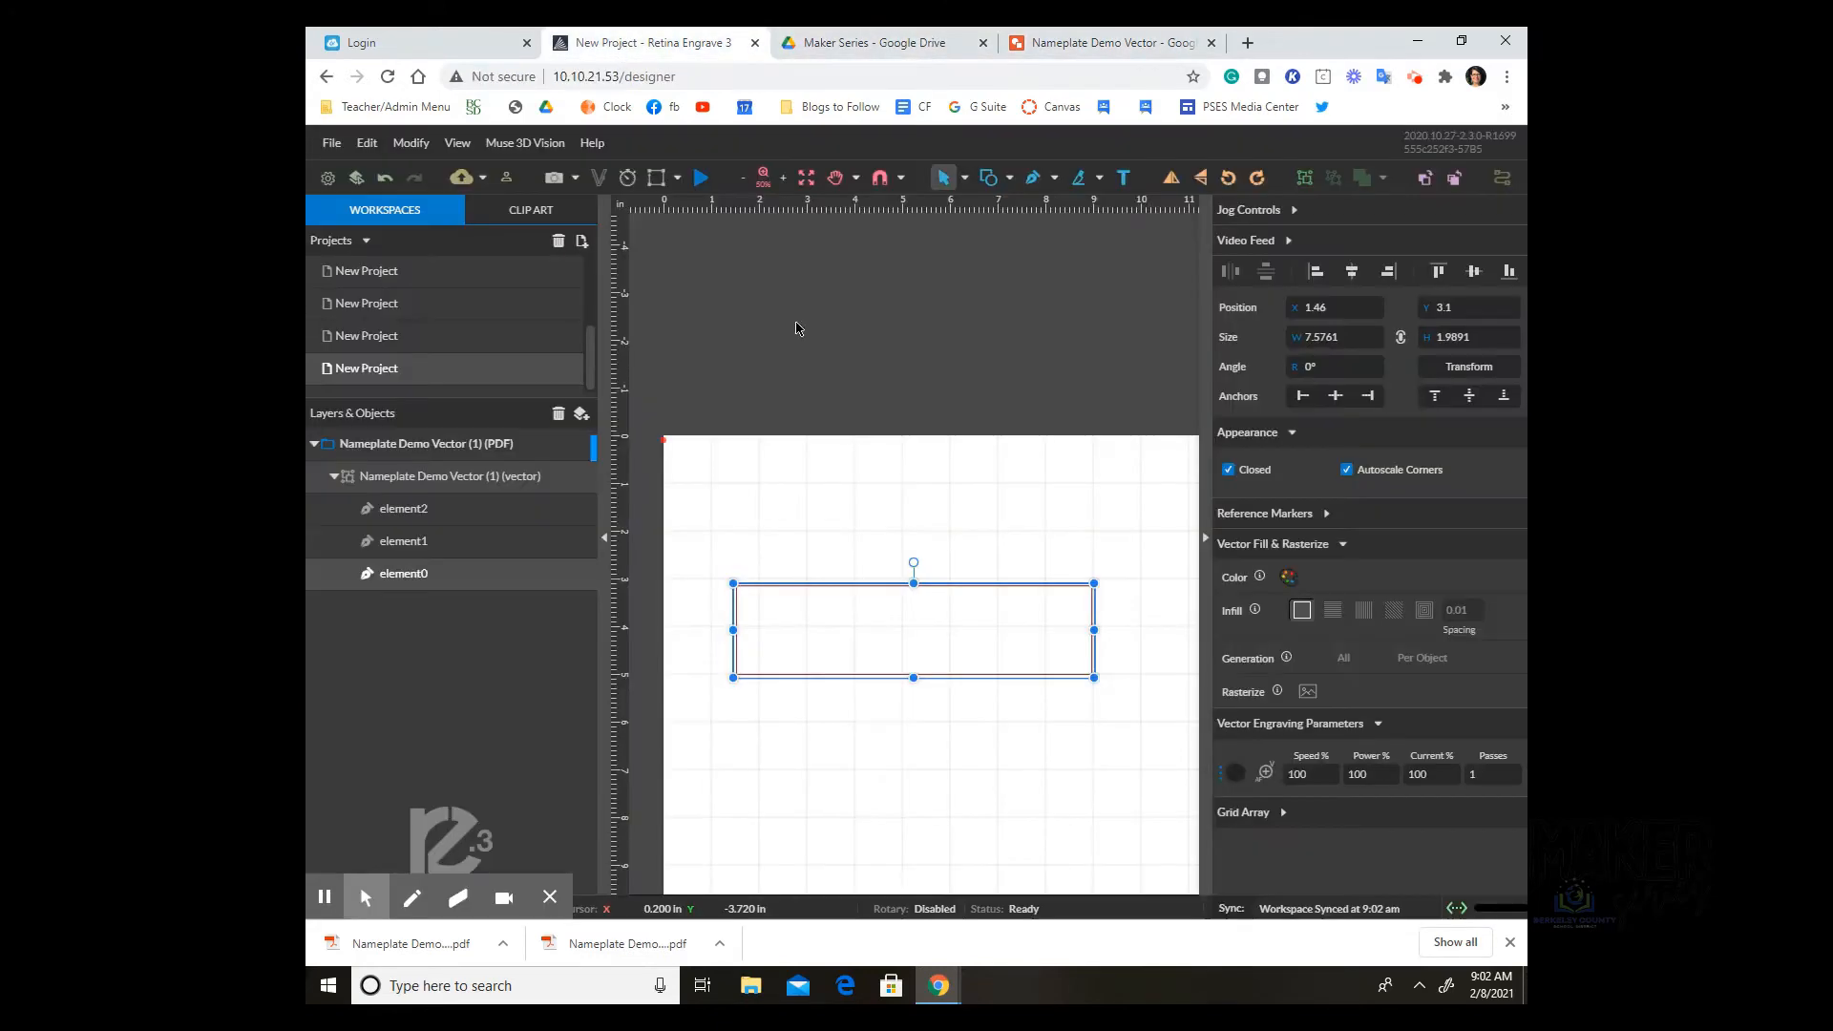
left_click(434, 576)
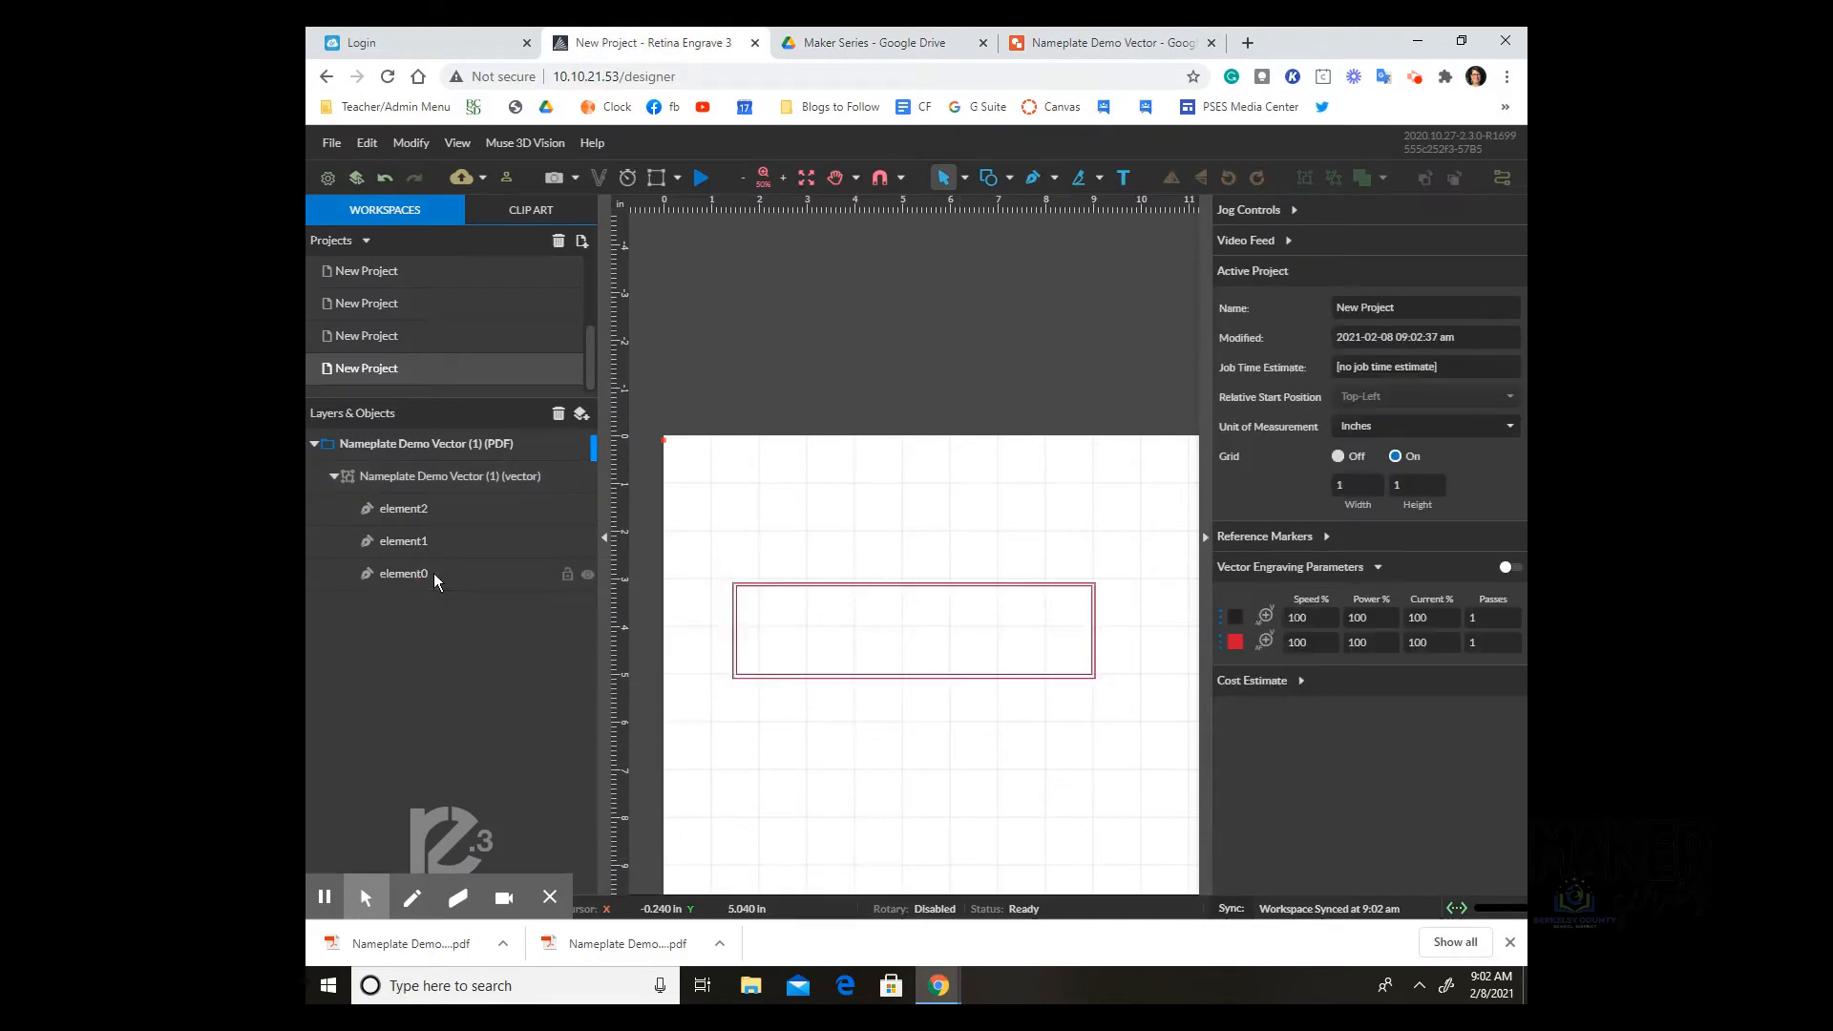
left_click(1461, 620)
type("0")
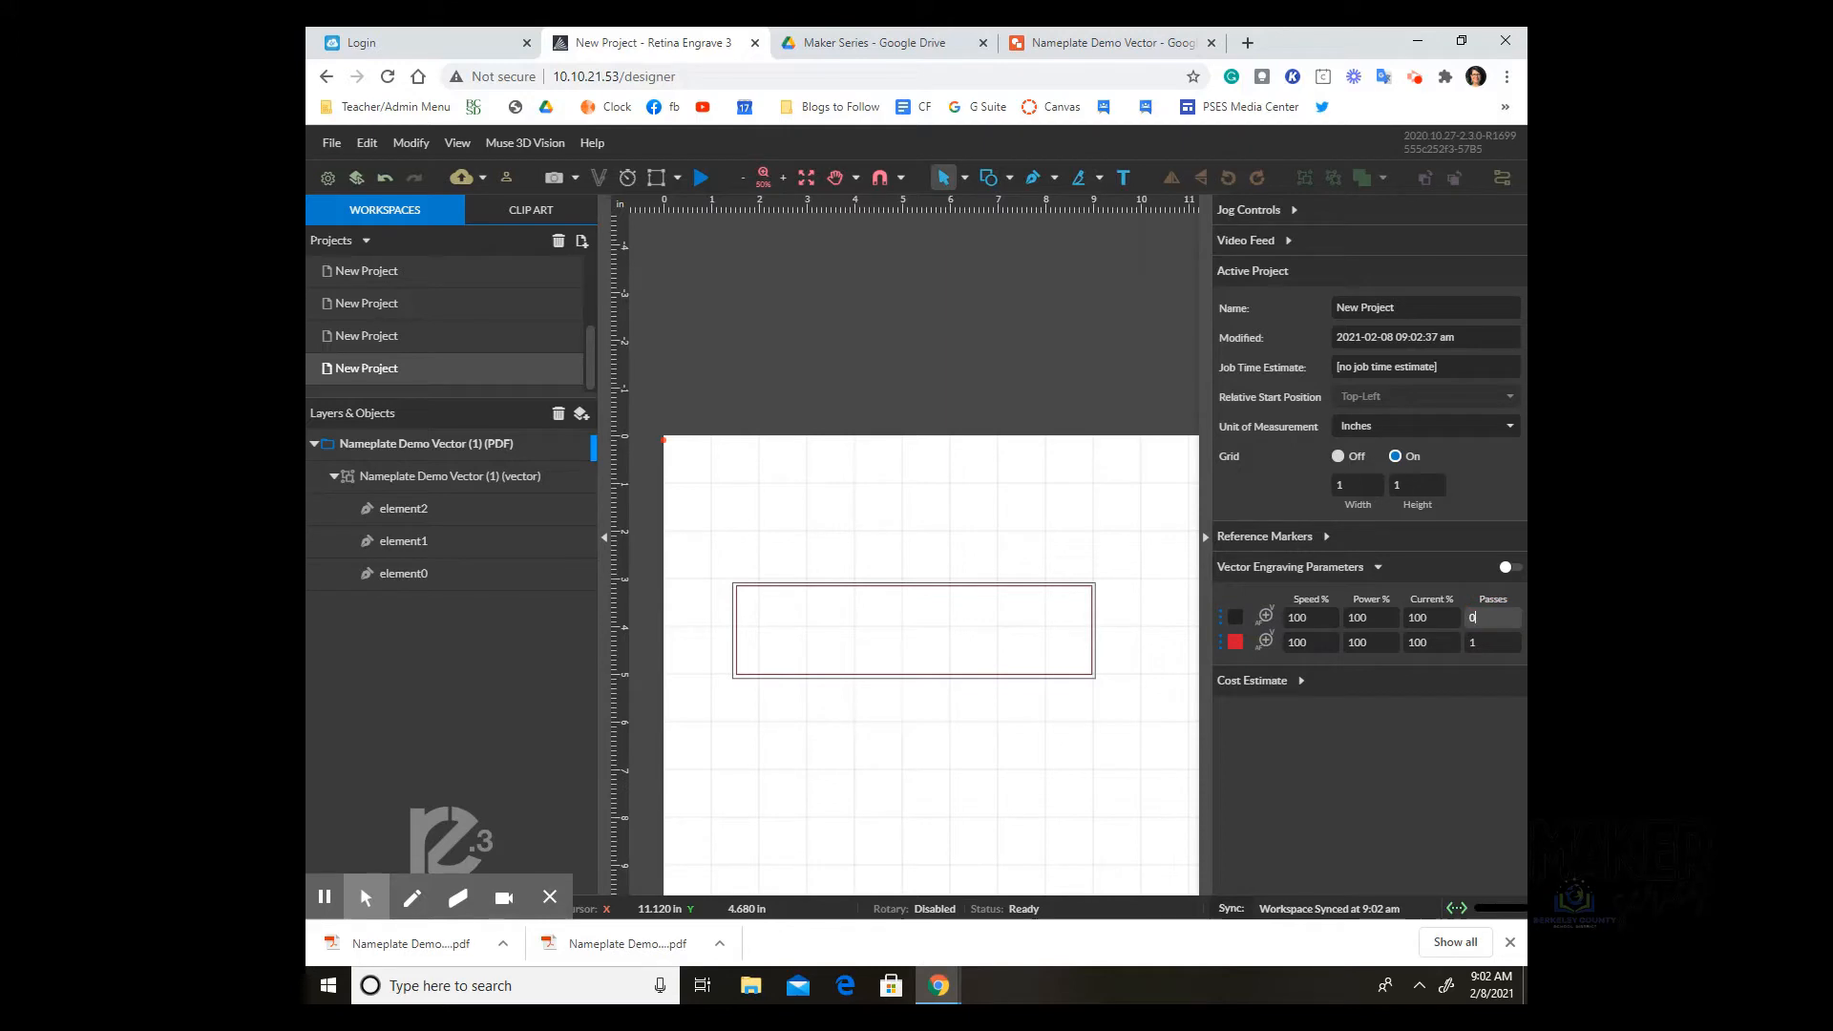
Step: Delete element0 and element1 so only element2 remains, then switch to the drawing
left_click(397, 573)
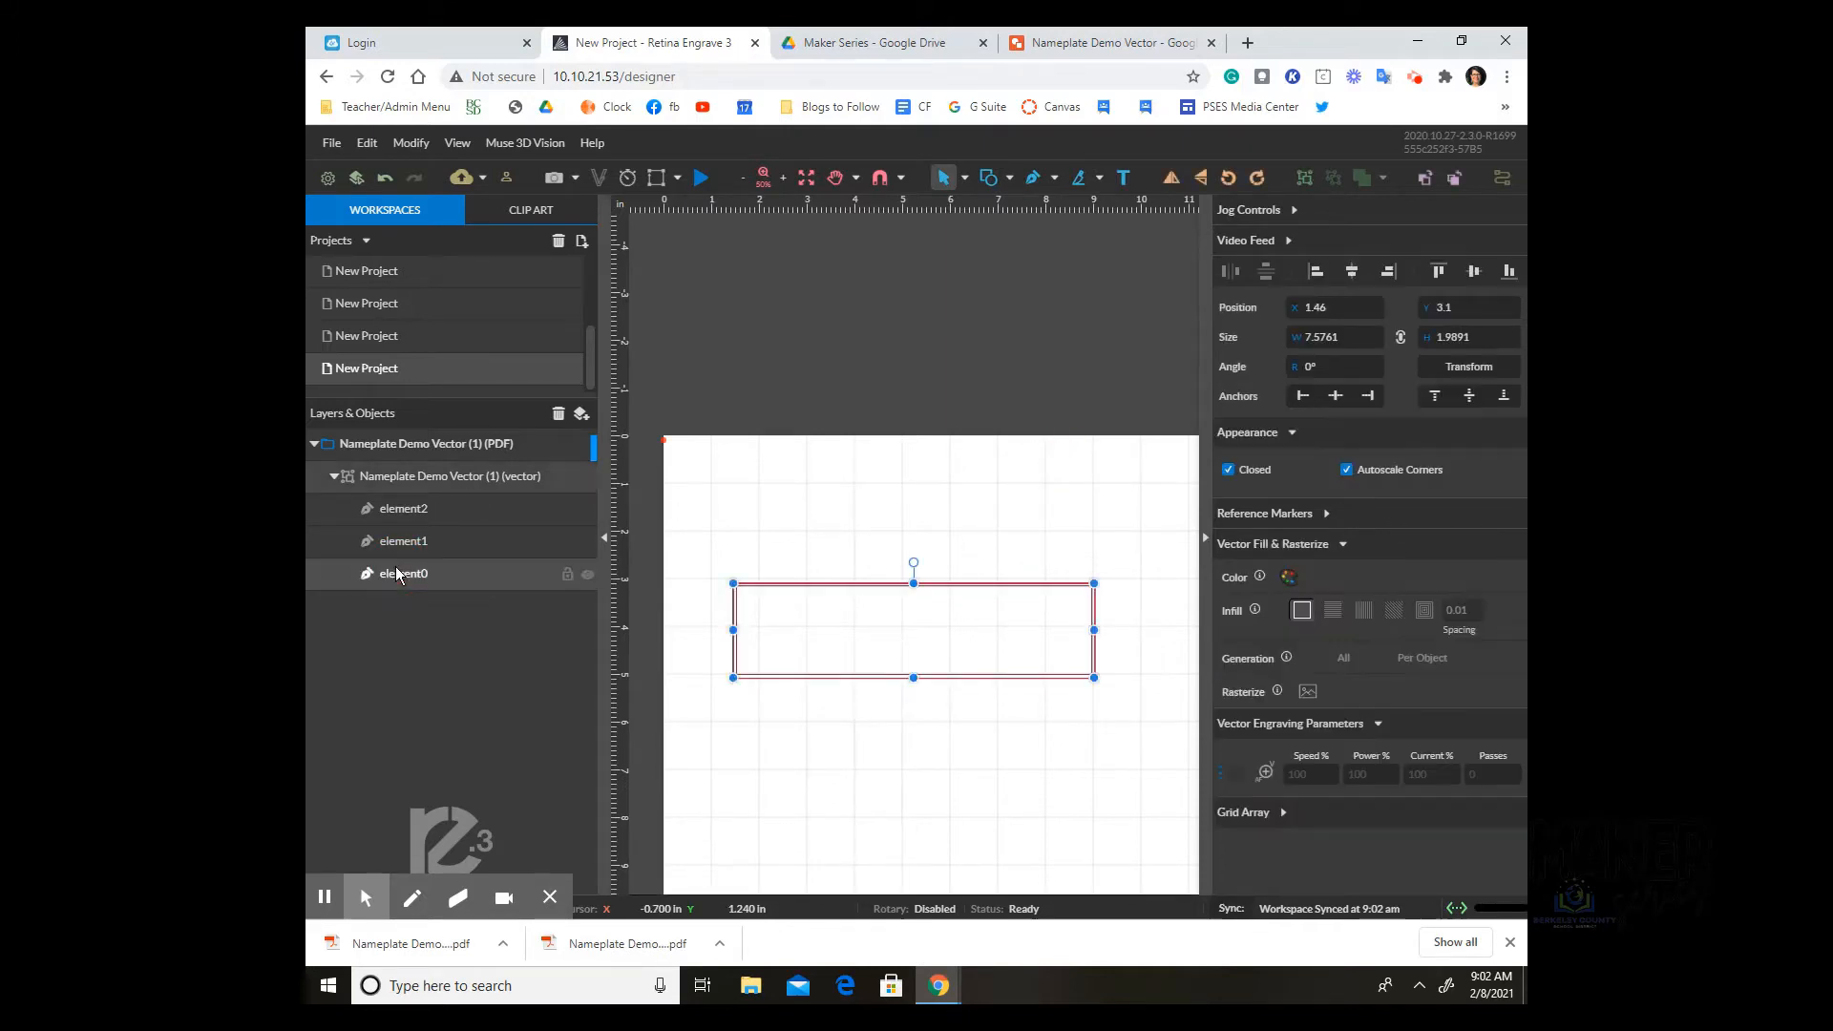
left_click(559, 415)
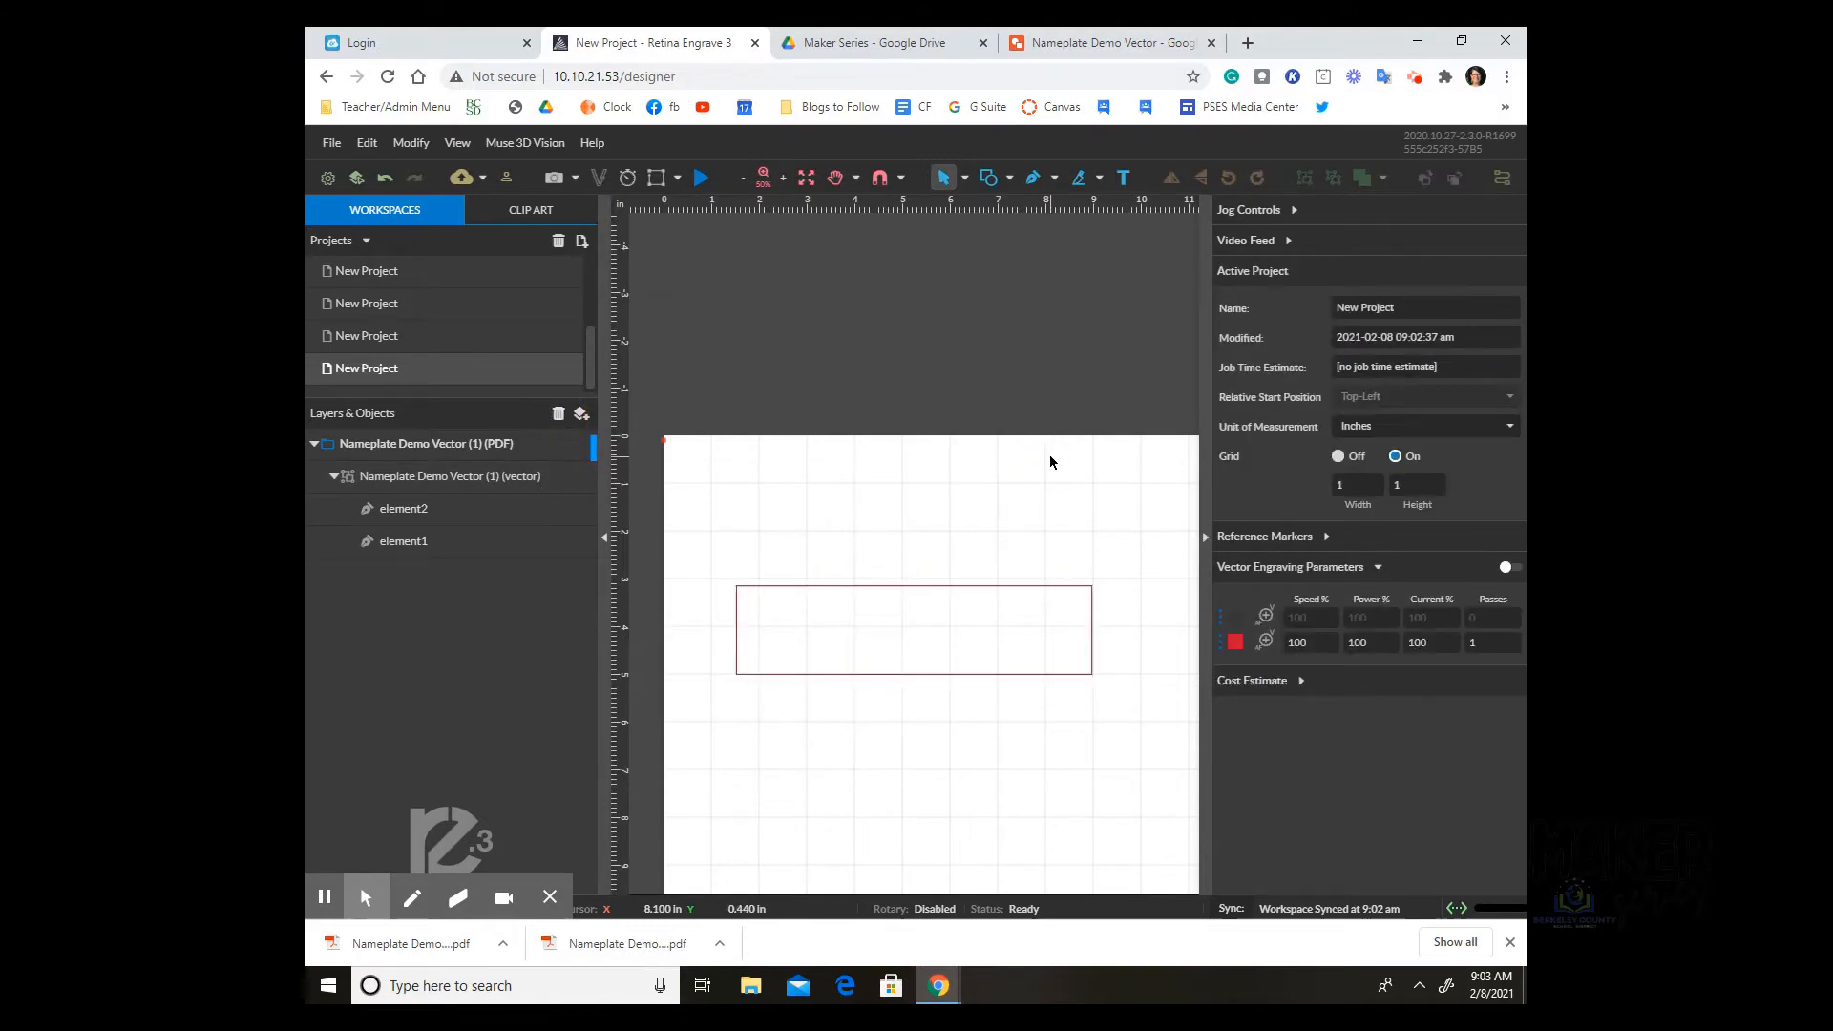
left_click(459, 542)
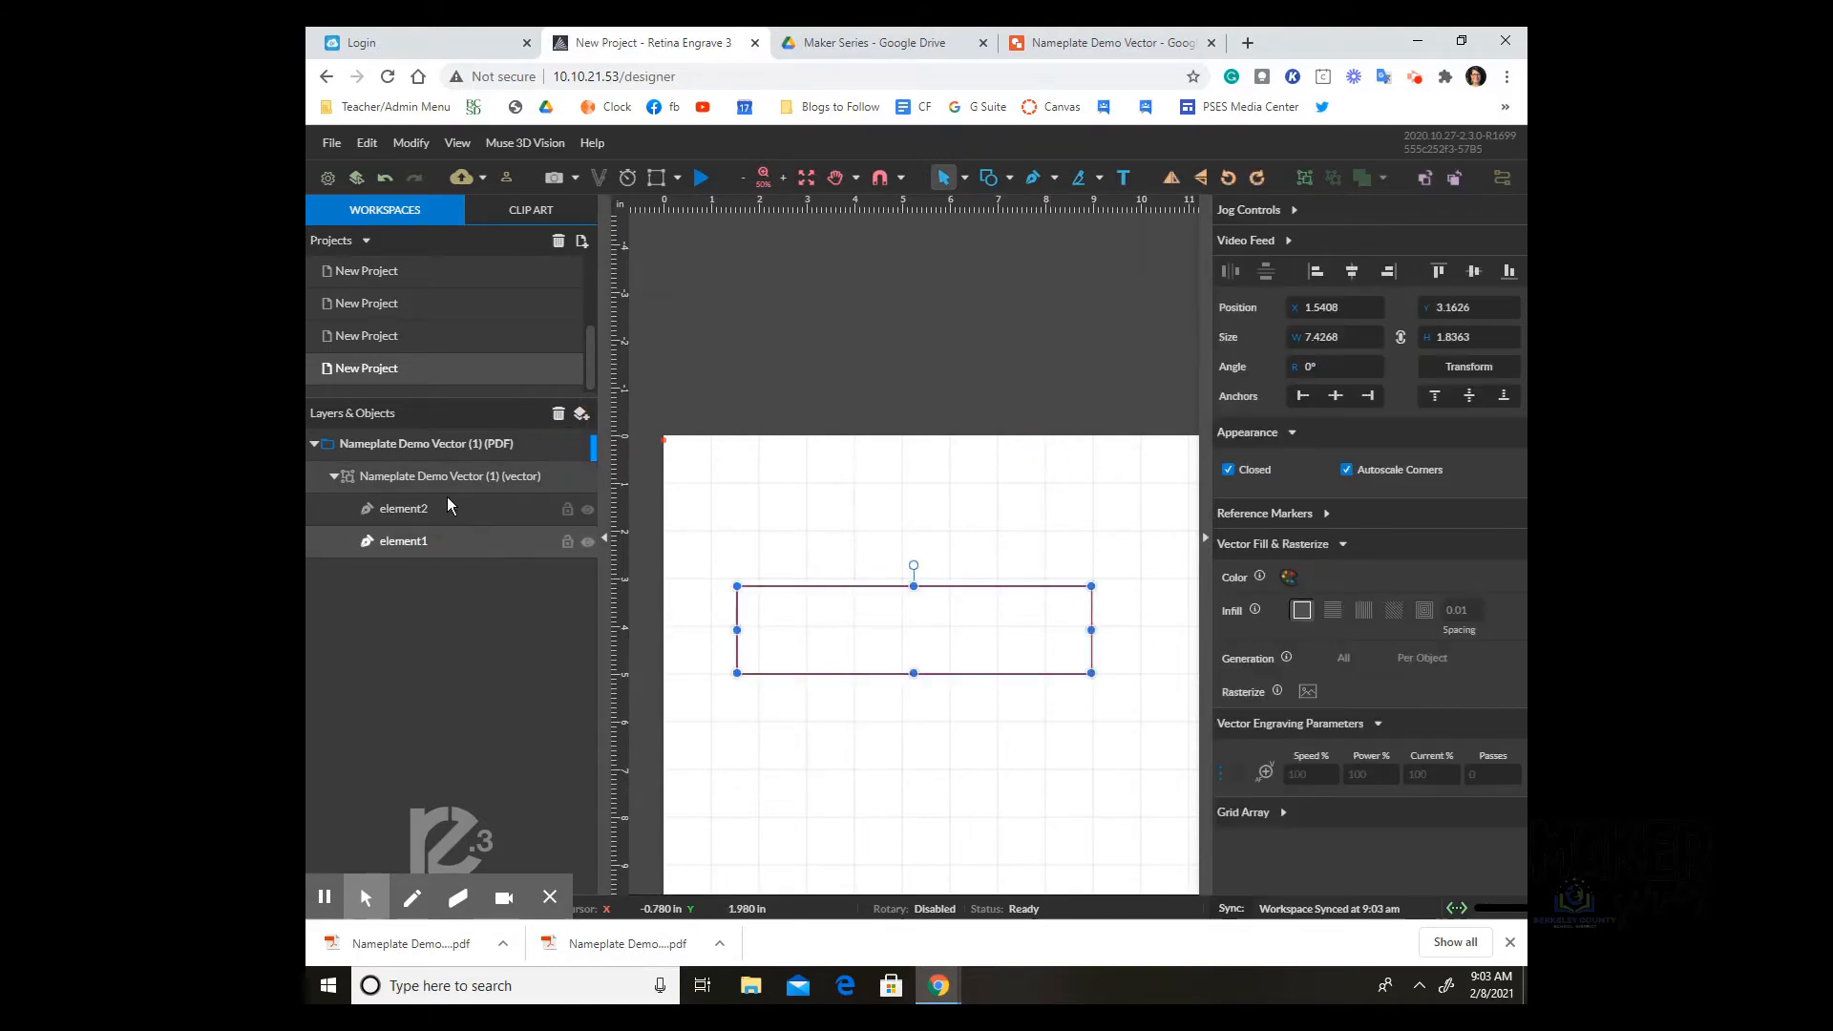
left_click(451, 508)
left_click(460, 543)
left_click(444, 546)
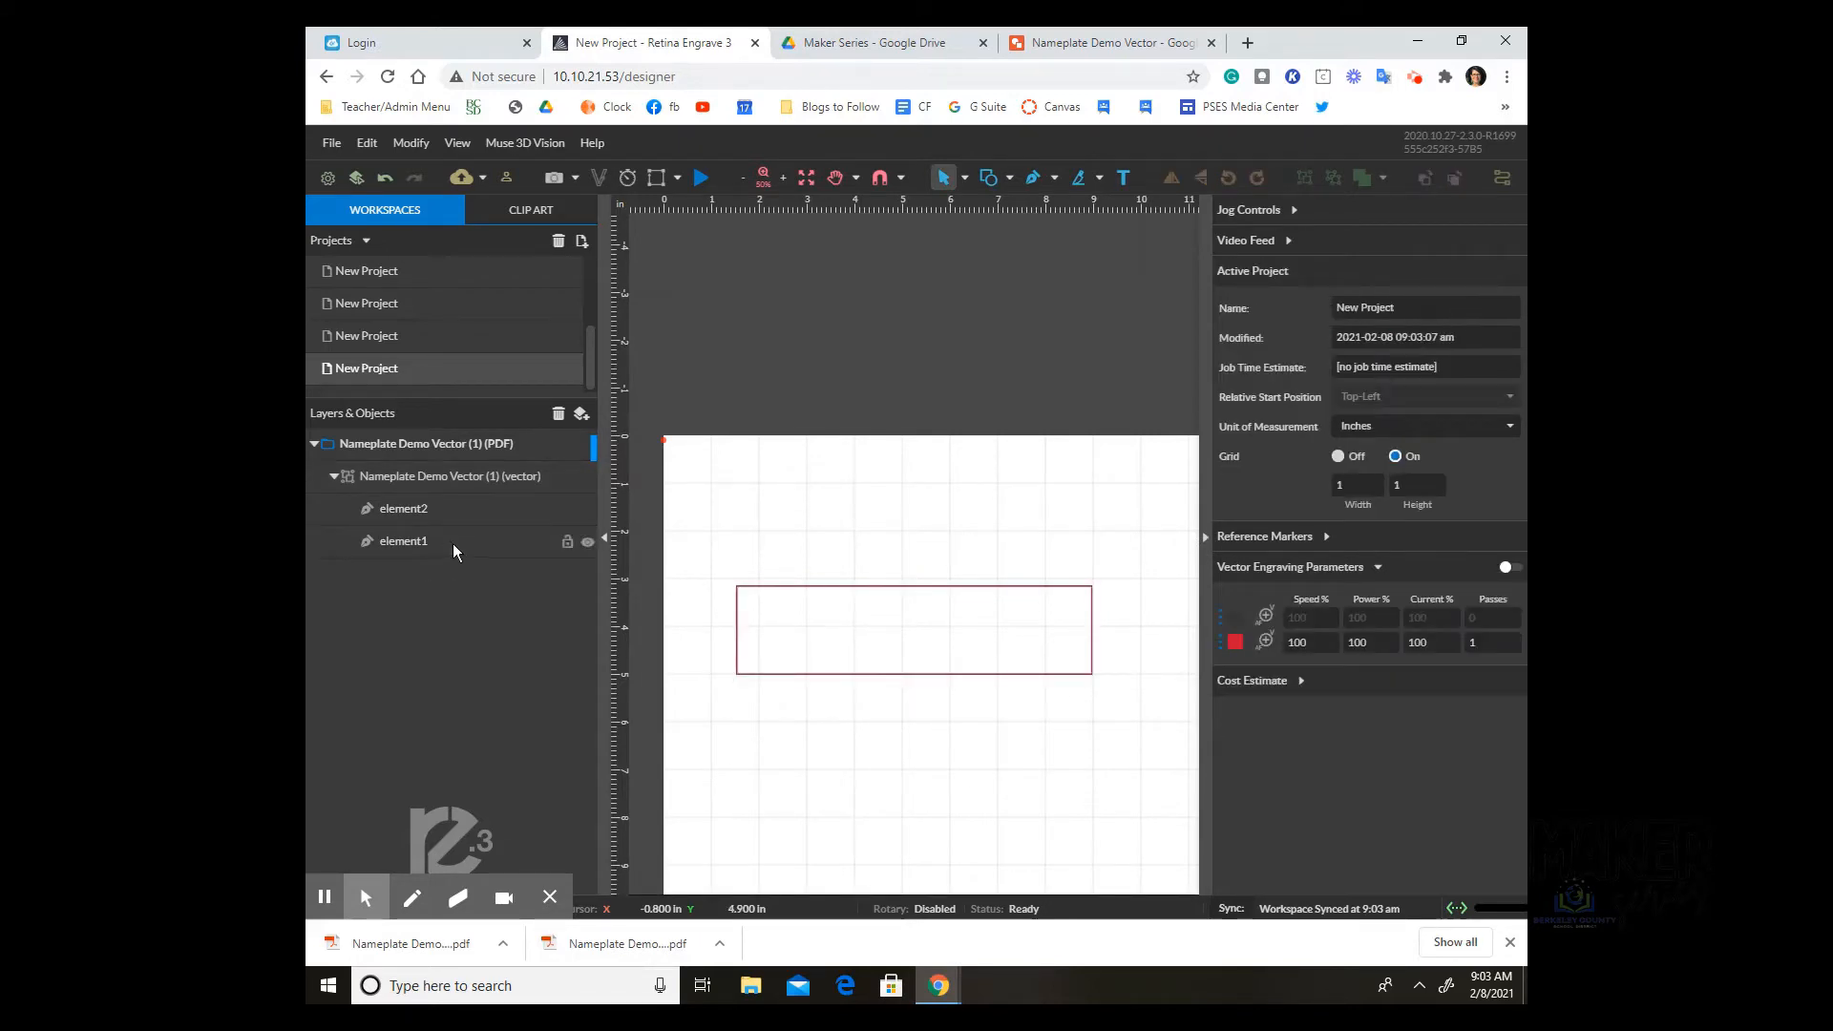
left_click(453, 542)
left_click(560, 415)
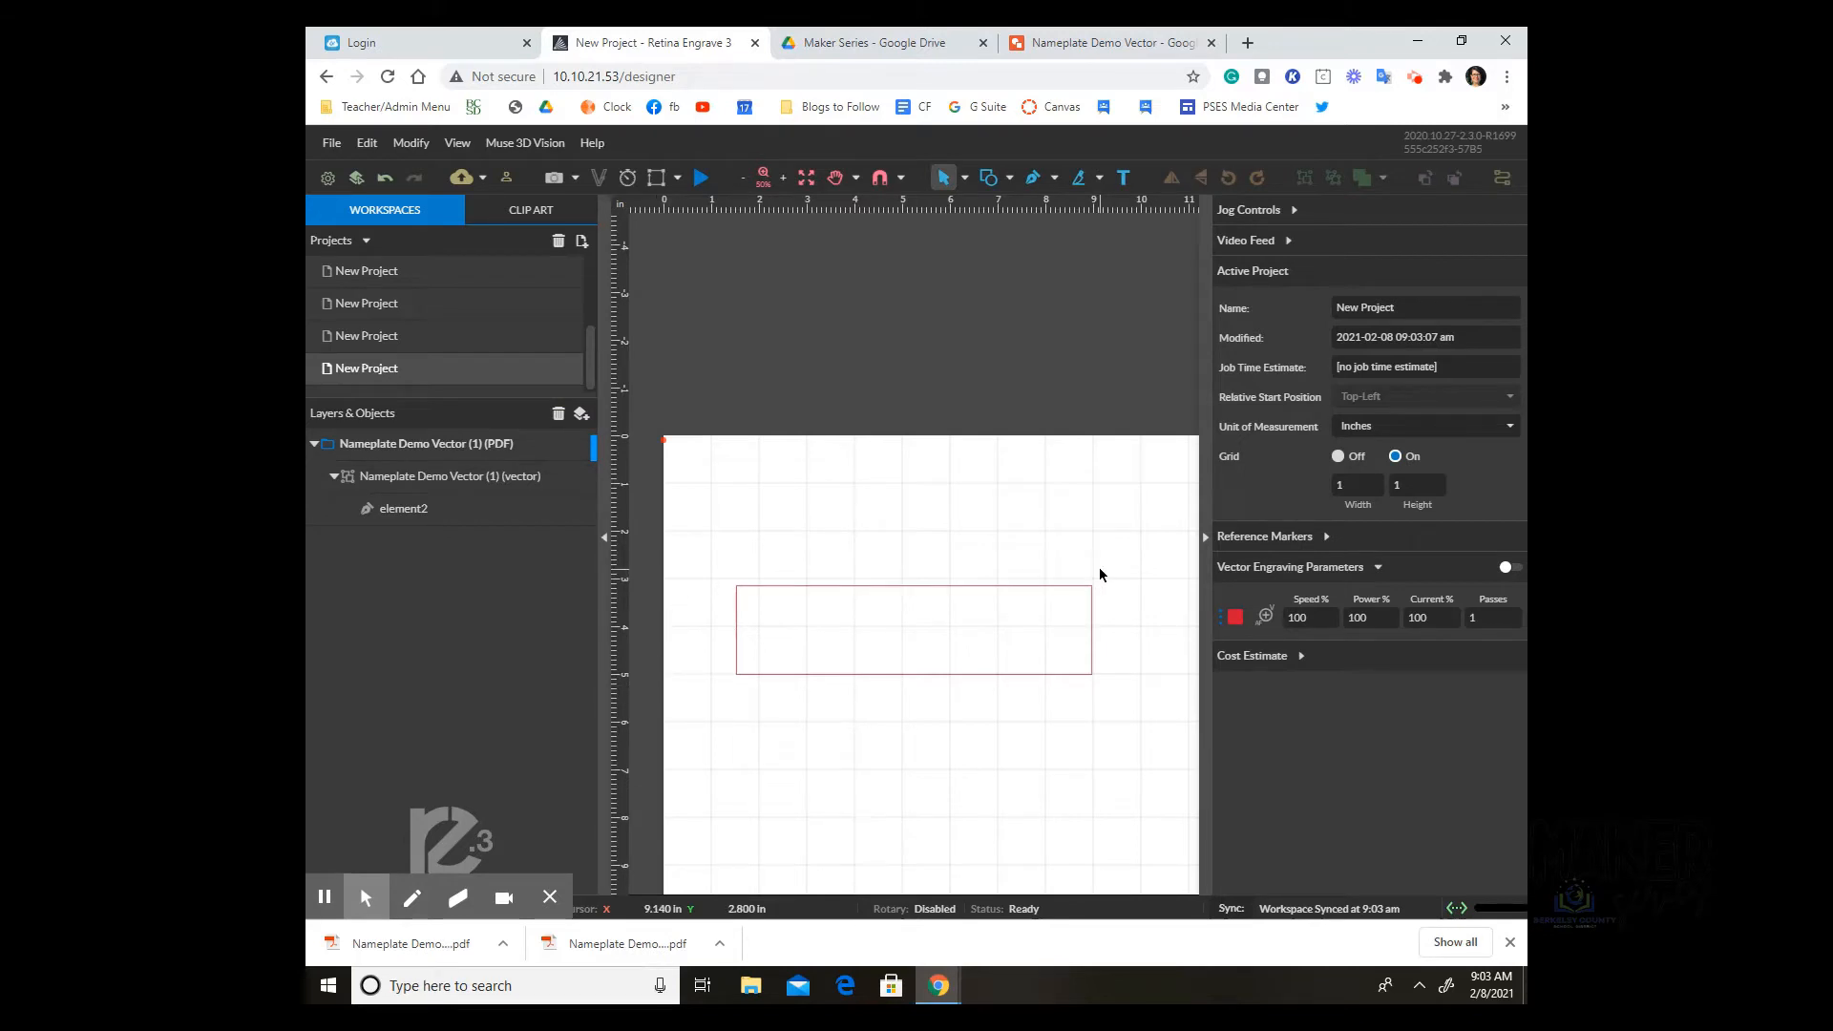
left_click(1108, 42)
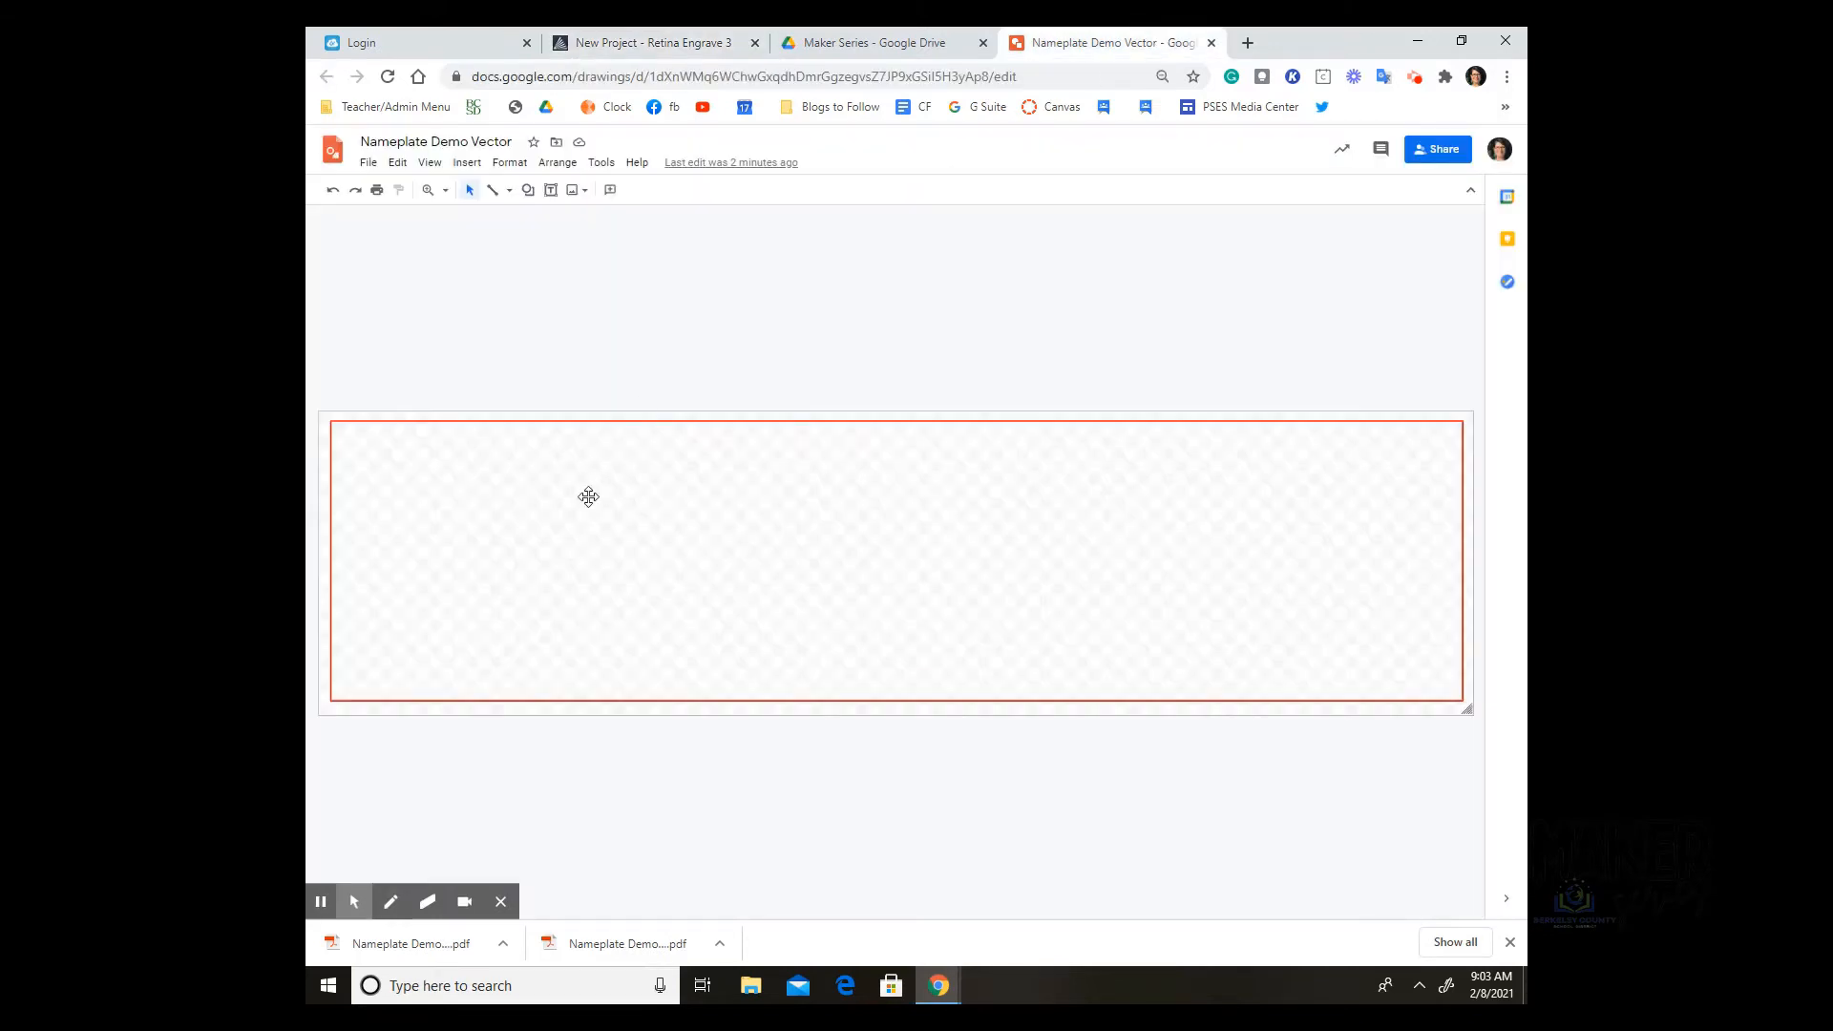
Step: Undo three times to restore the laser icon, job title and name, then return to Retina Engrave 3
left_click(333, 191)
left_click(334, 191)
left_click(334, 191)
left_click(541, 315)
left_click(683, 44)
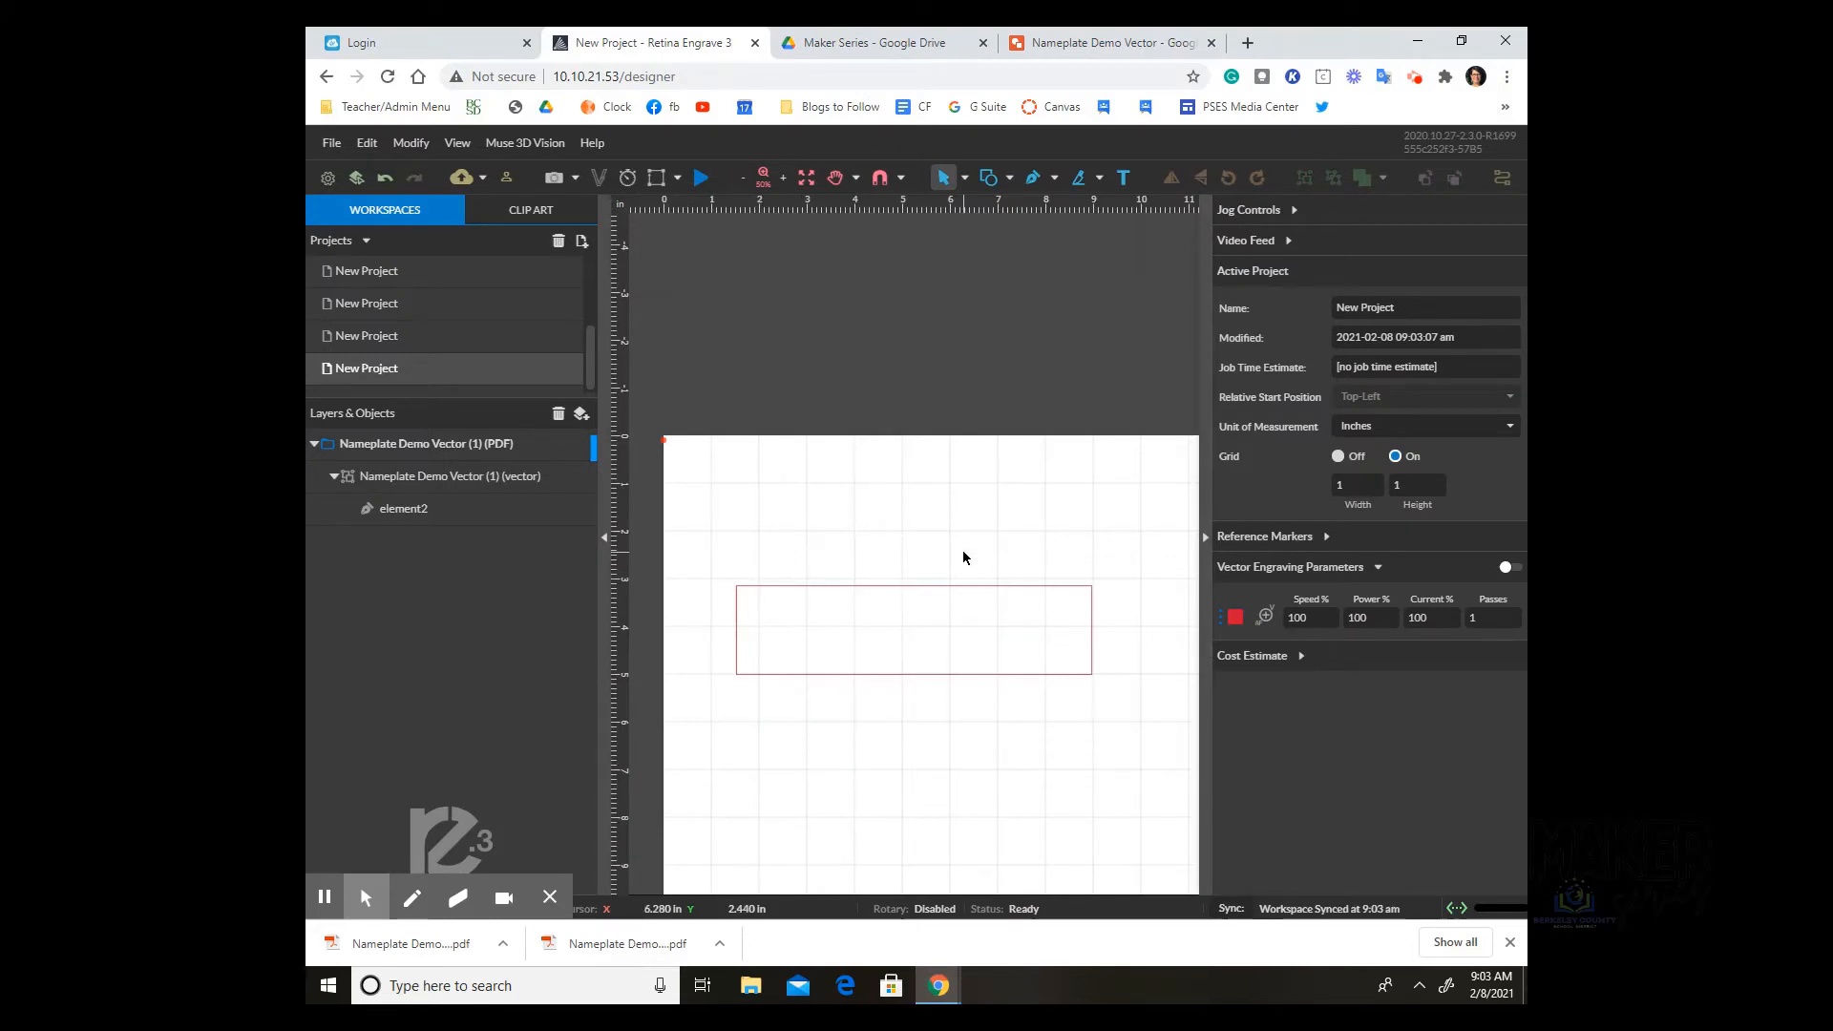
Step: Import the Nameplate Demo Raster (1) PDF with Vector unchecked, bringing in only raster content
left_click(330, 145)
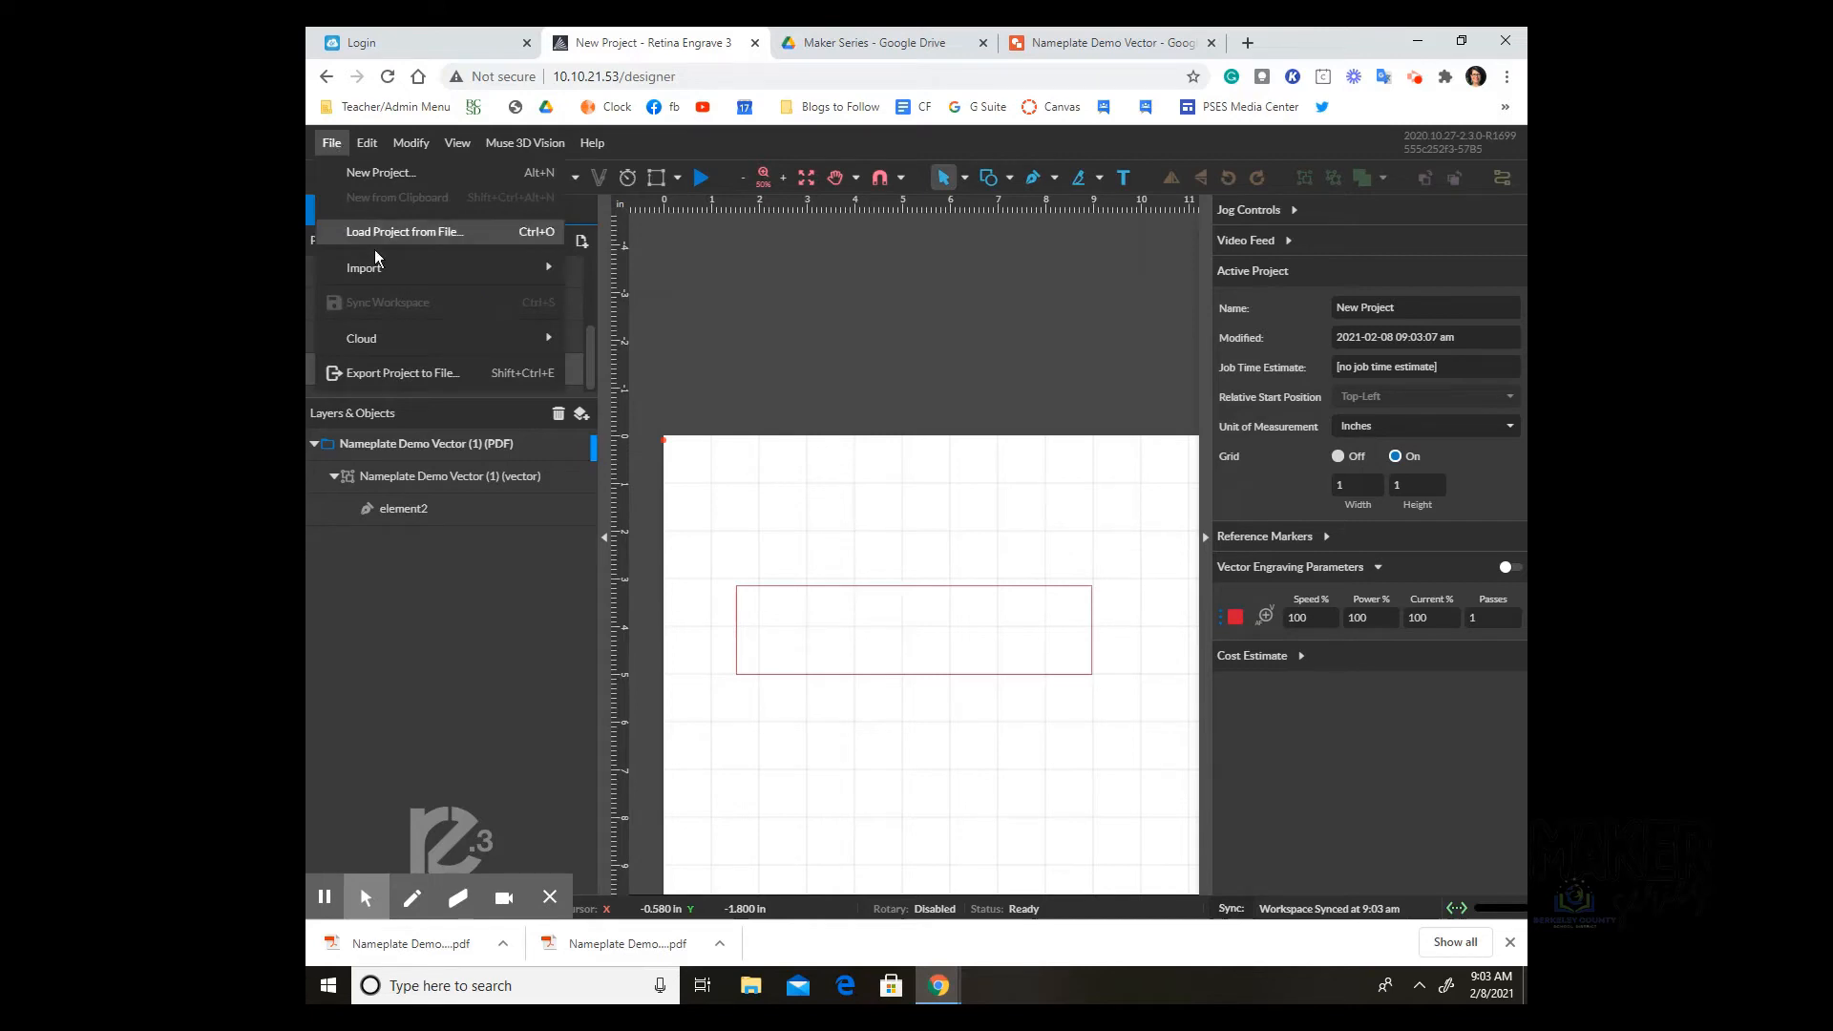
mouse_move(378, 267)
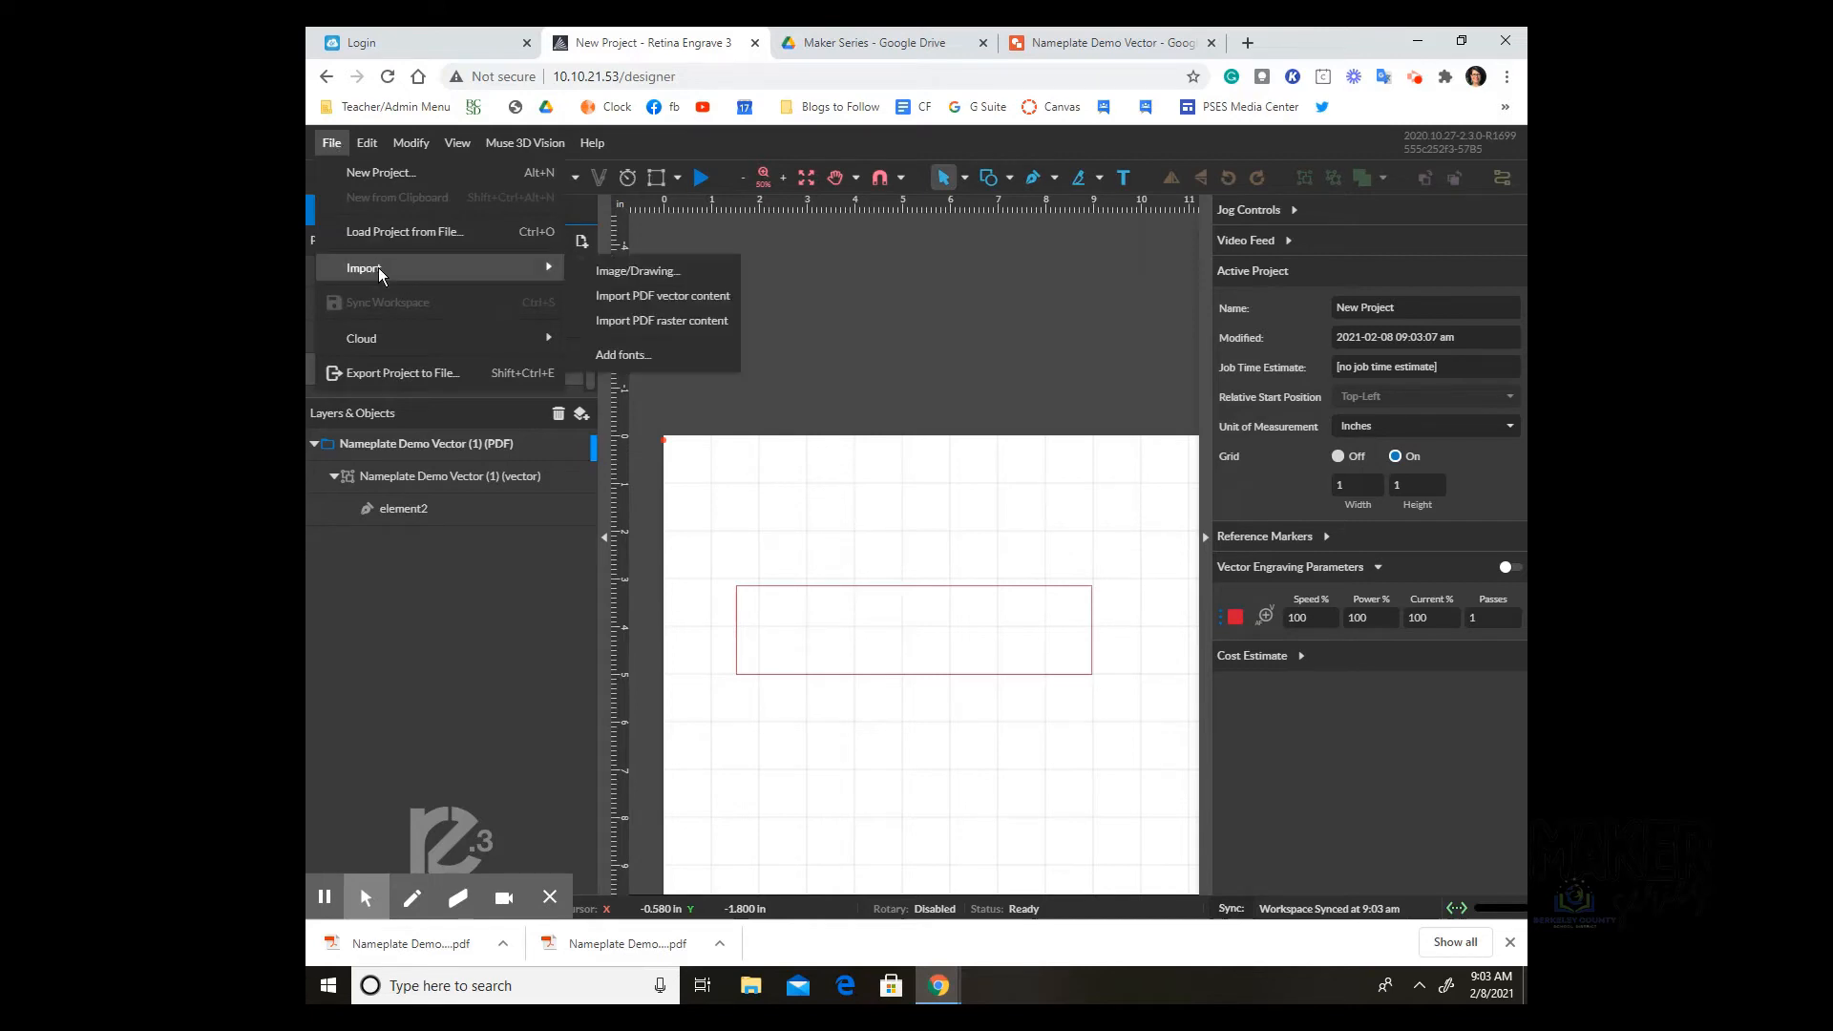
left_click(680, 273)
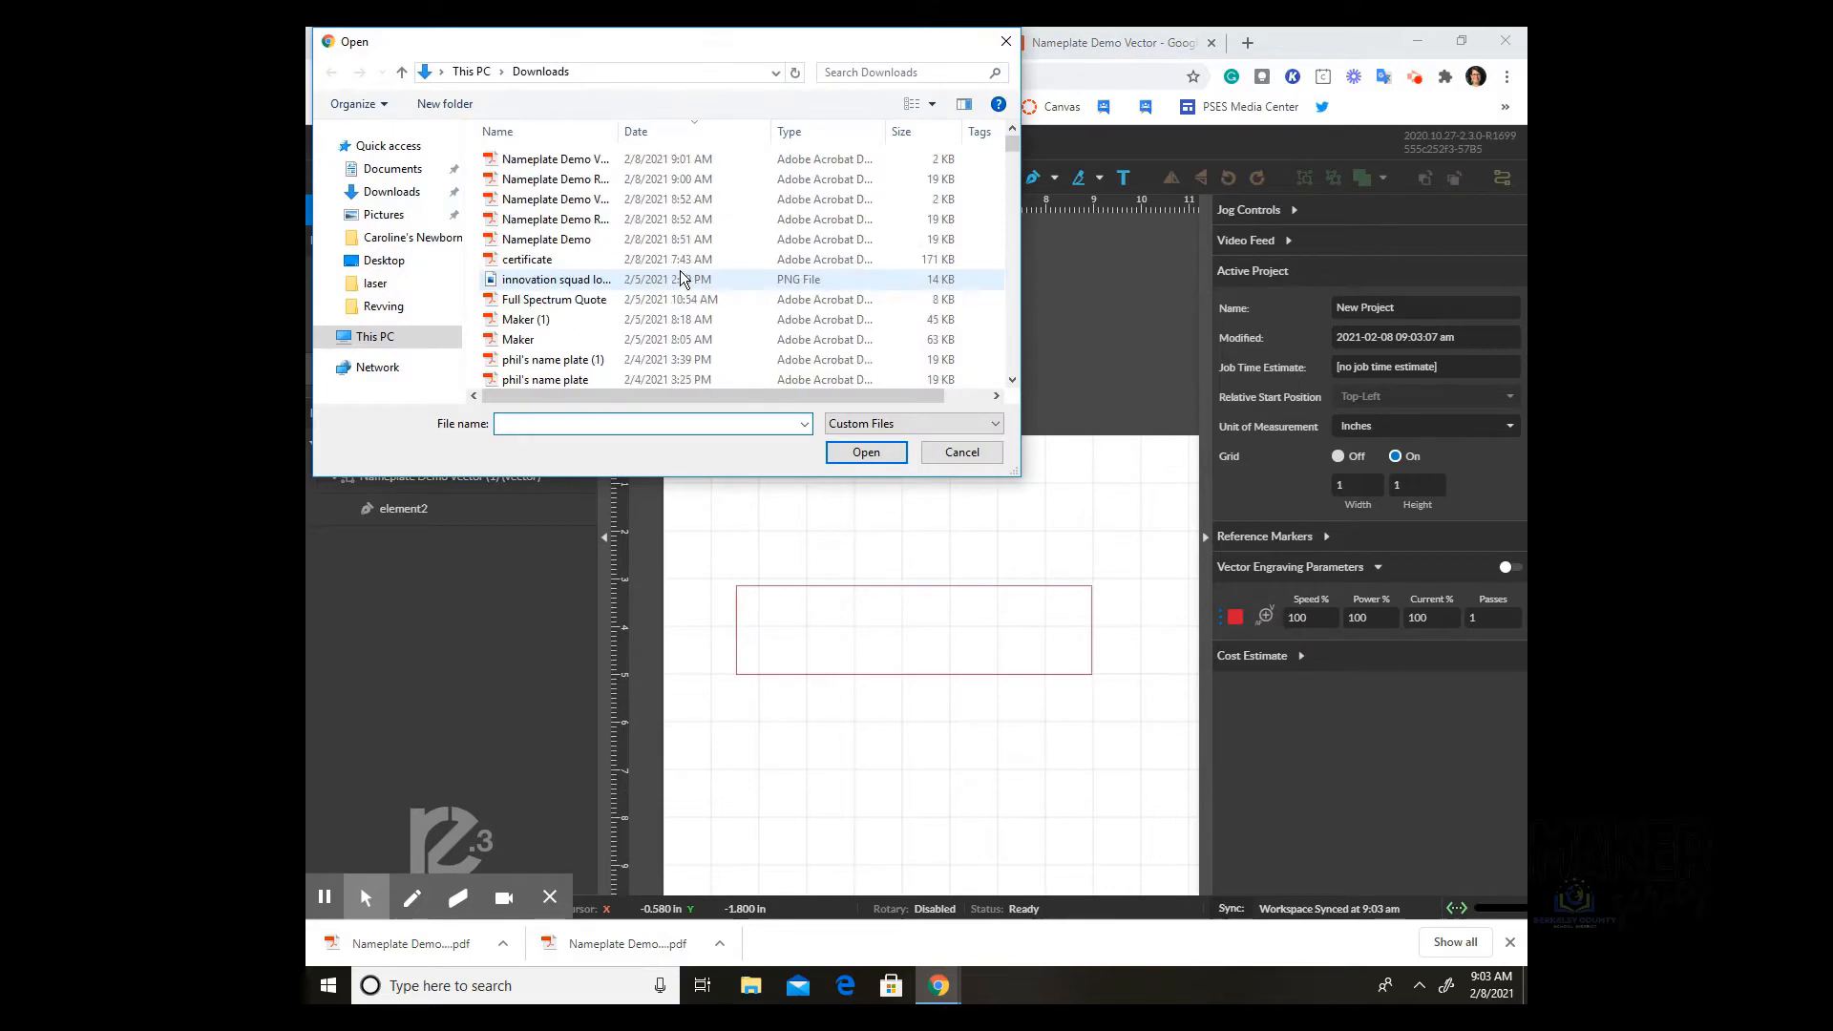
left_click(523, 179)
left_click(859, 457)
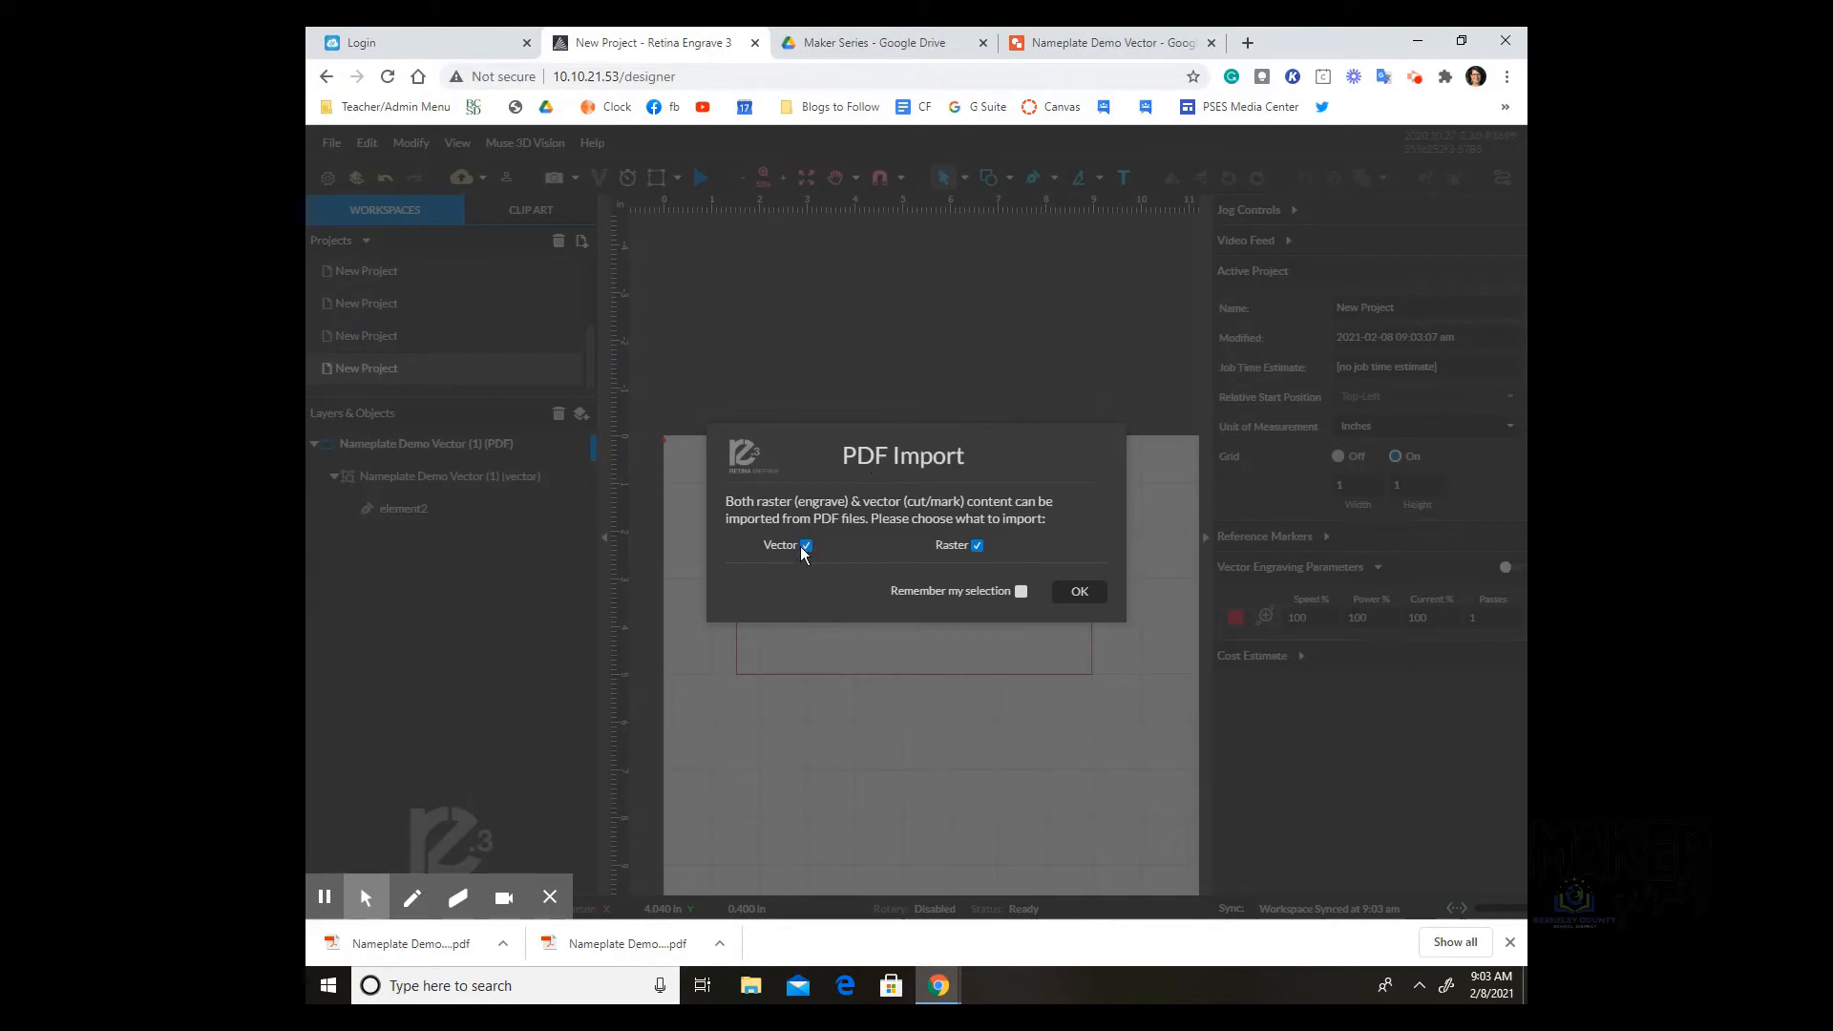
left_click(805, 546)
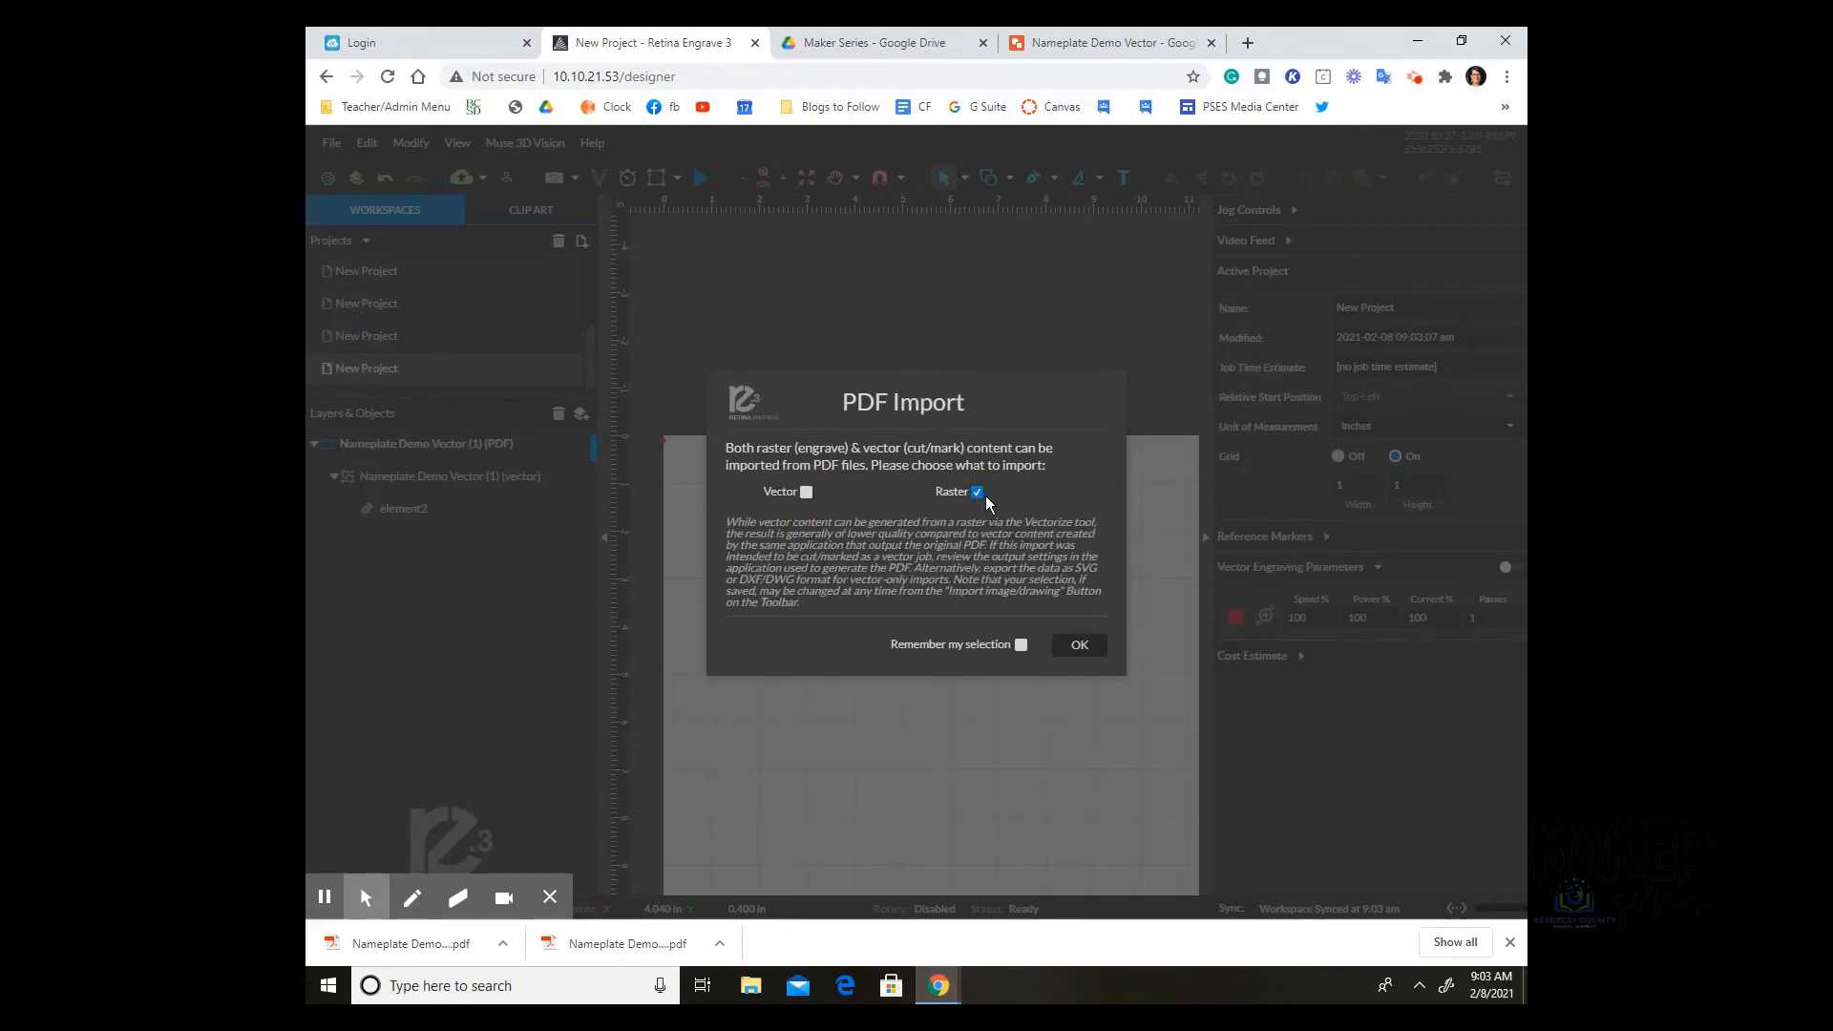
left_click(1084, 642)
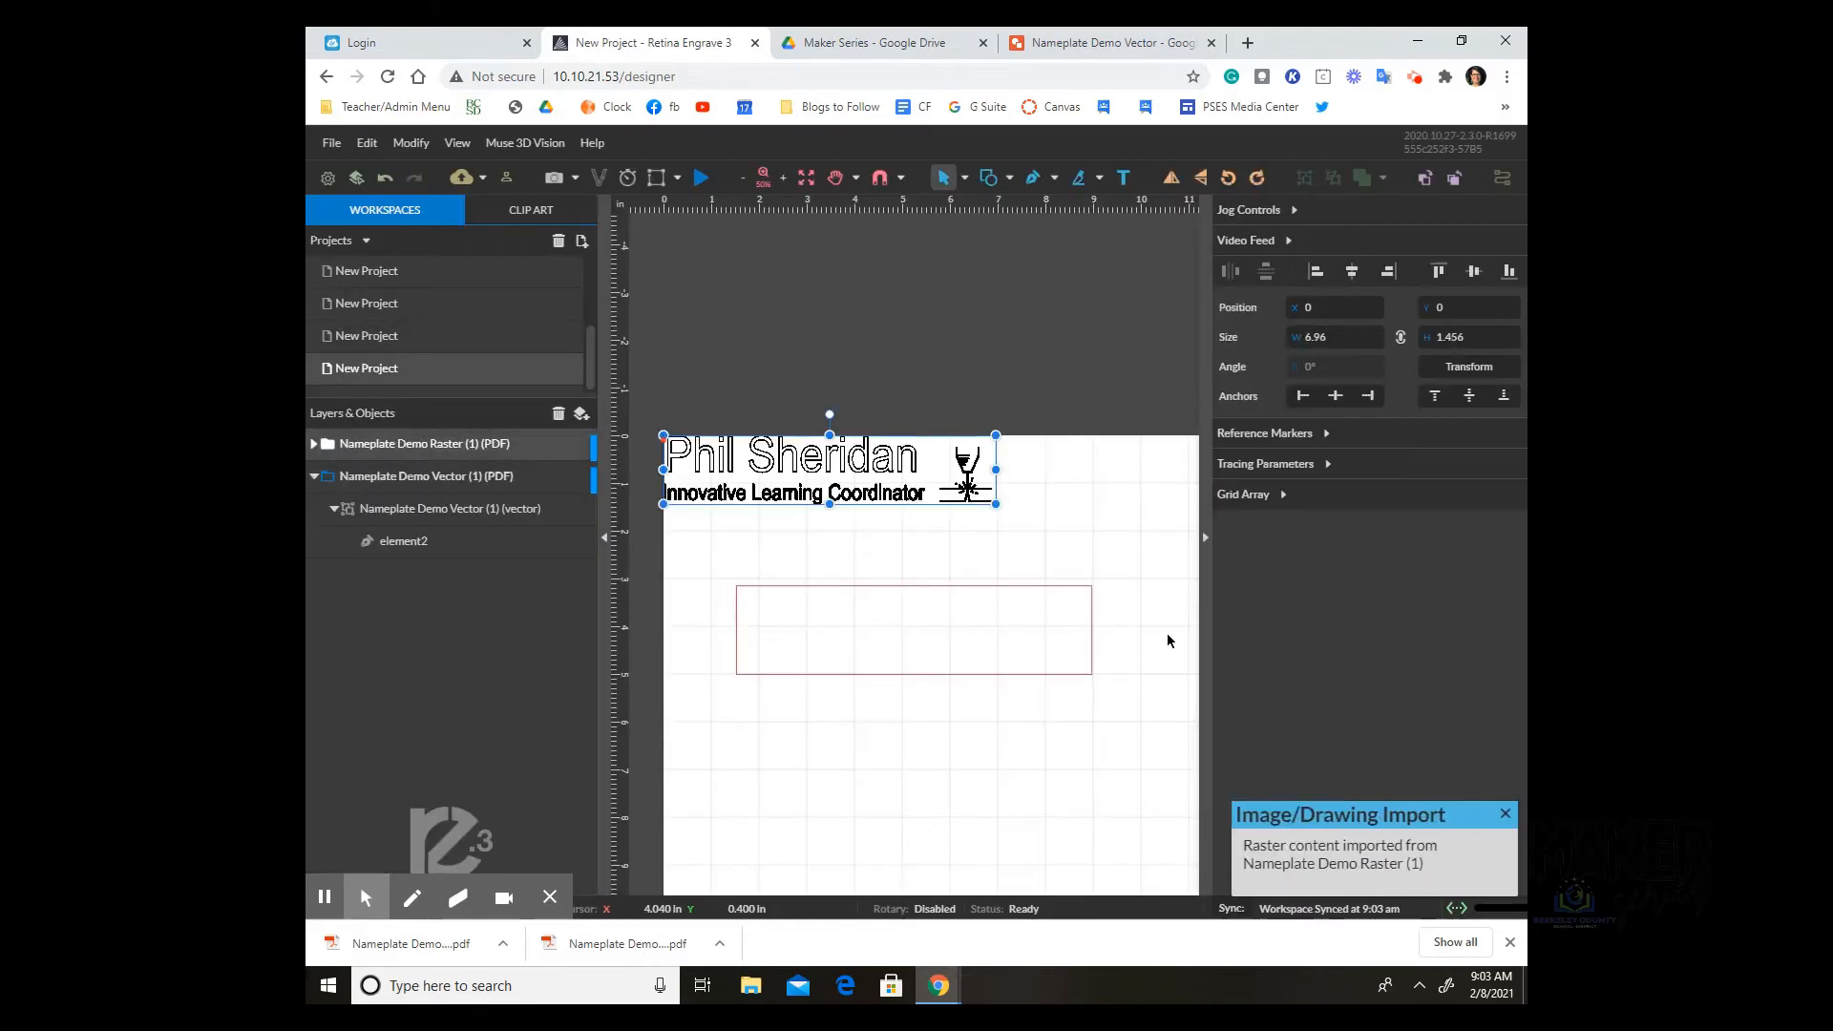
Step: Drag the raster nameplate down into the red outline rectangle and deselect it
left_click_drag(885, 483, 957, 626)
left_click(1093, 516)
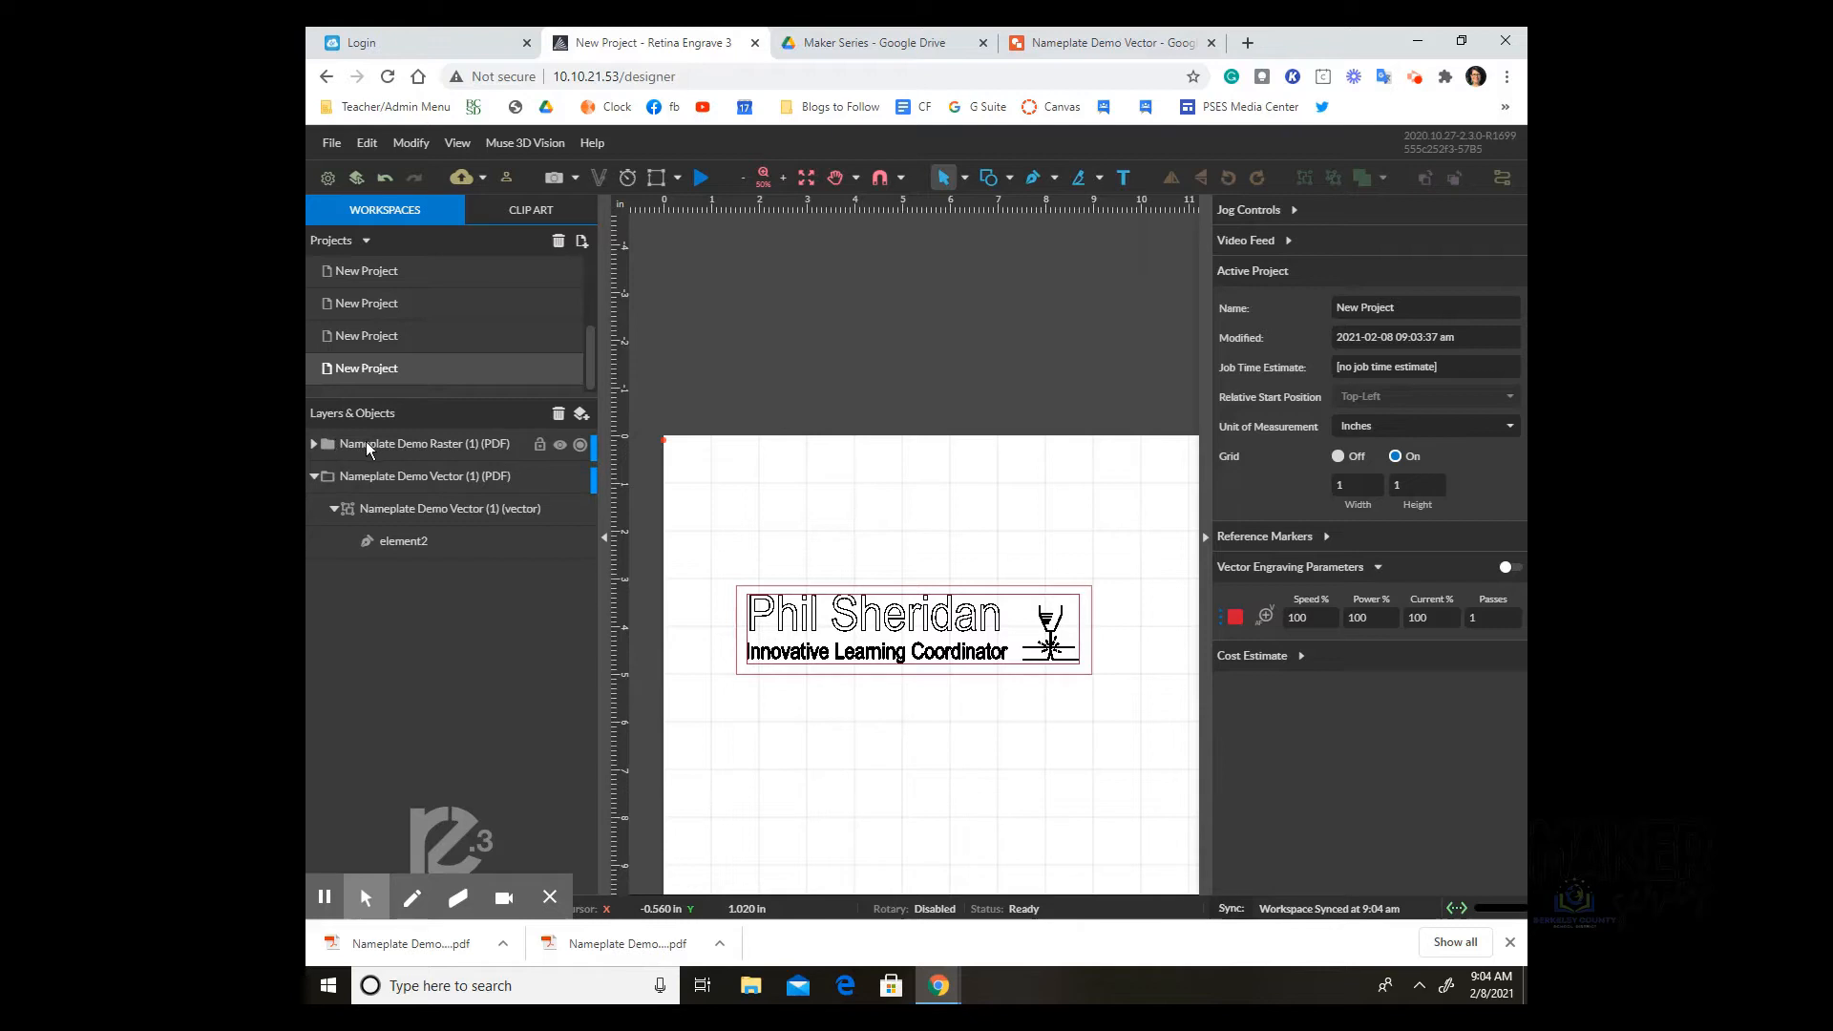
Step: Nest the vector outline layer inside the Nameplate Demo Raster layer and select the raster image
left_click(315, 445)
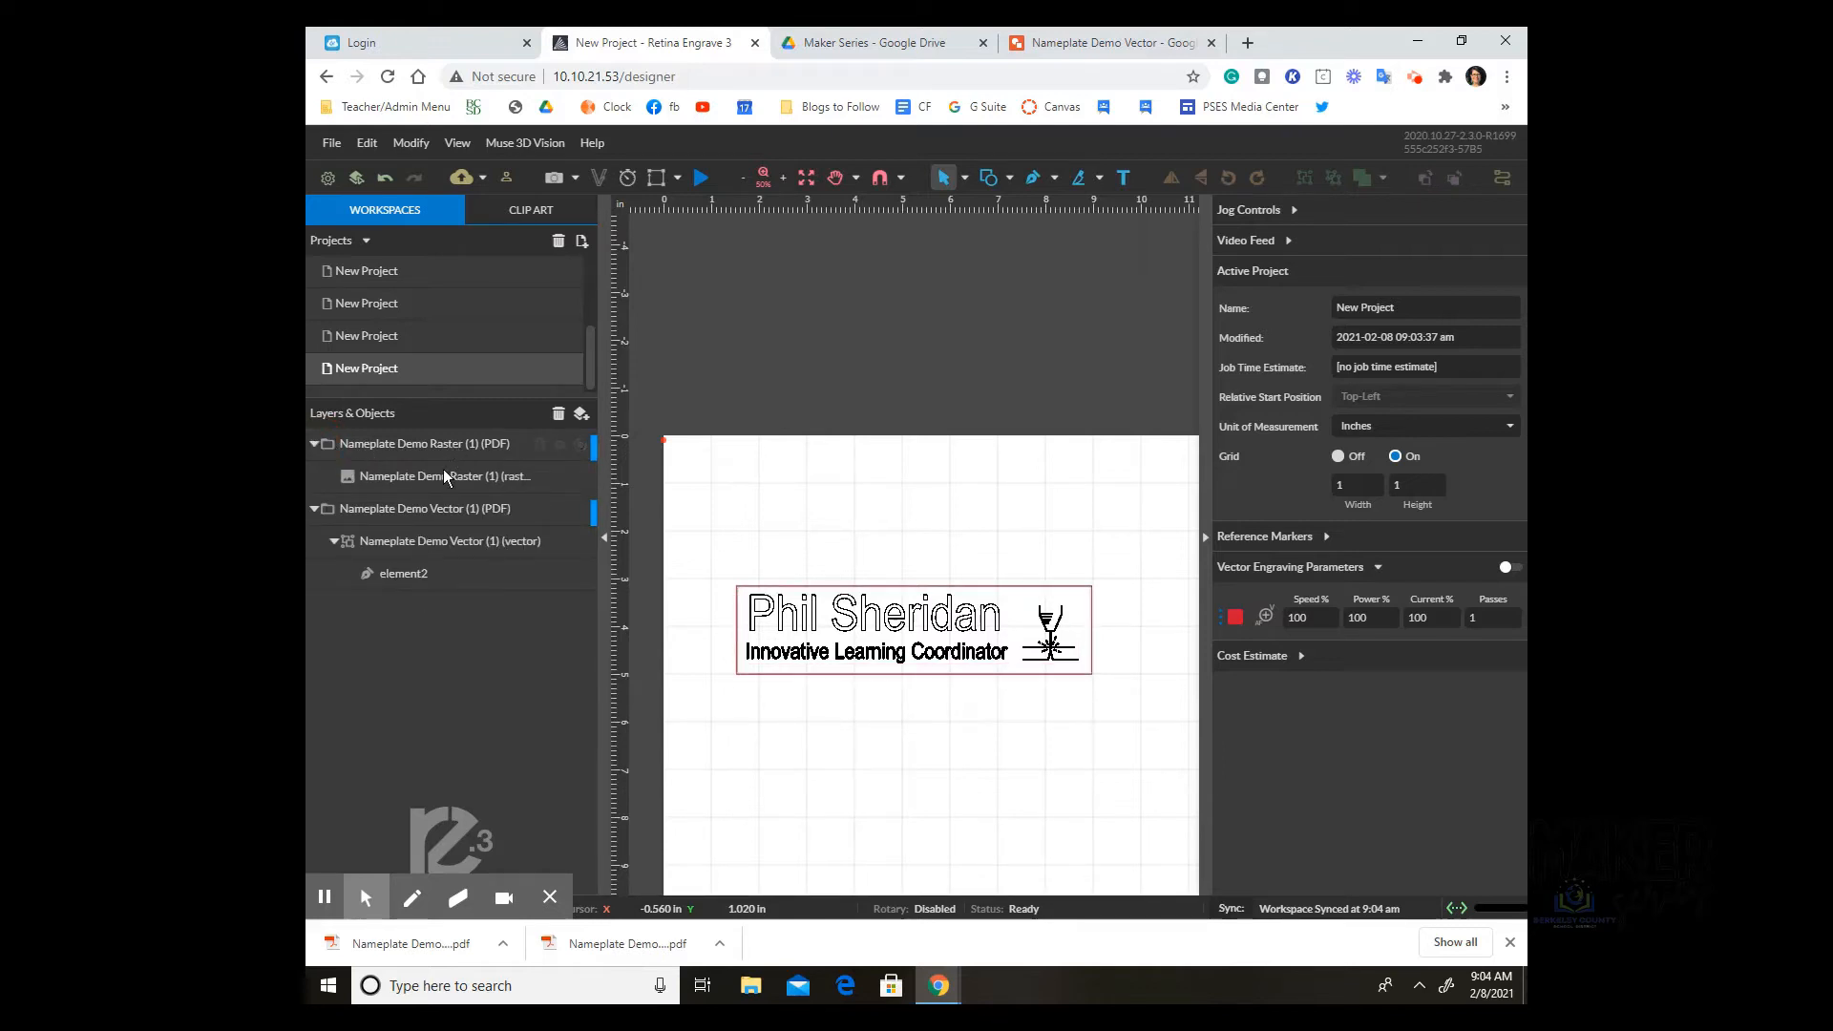
left_click_drag(439, 508, 439, 442)
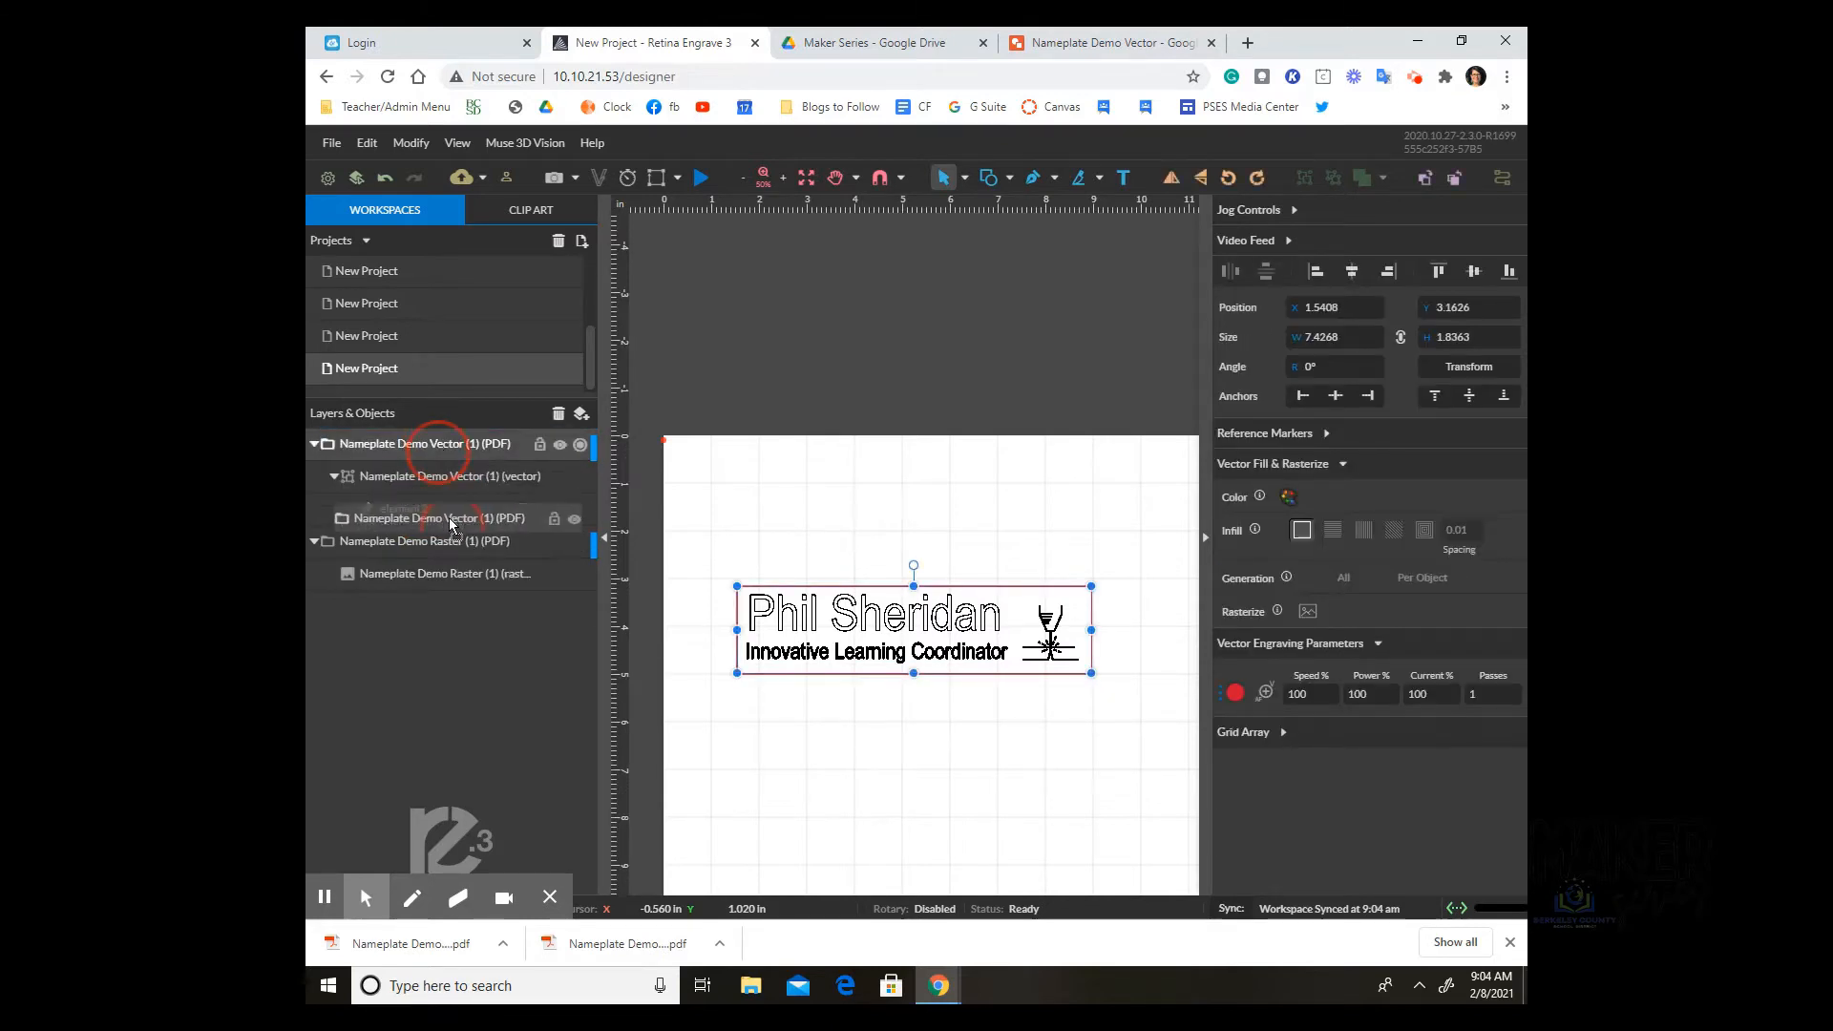
left_click(468, 645)
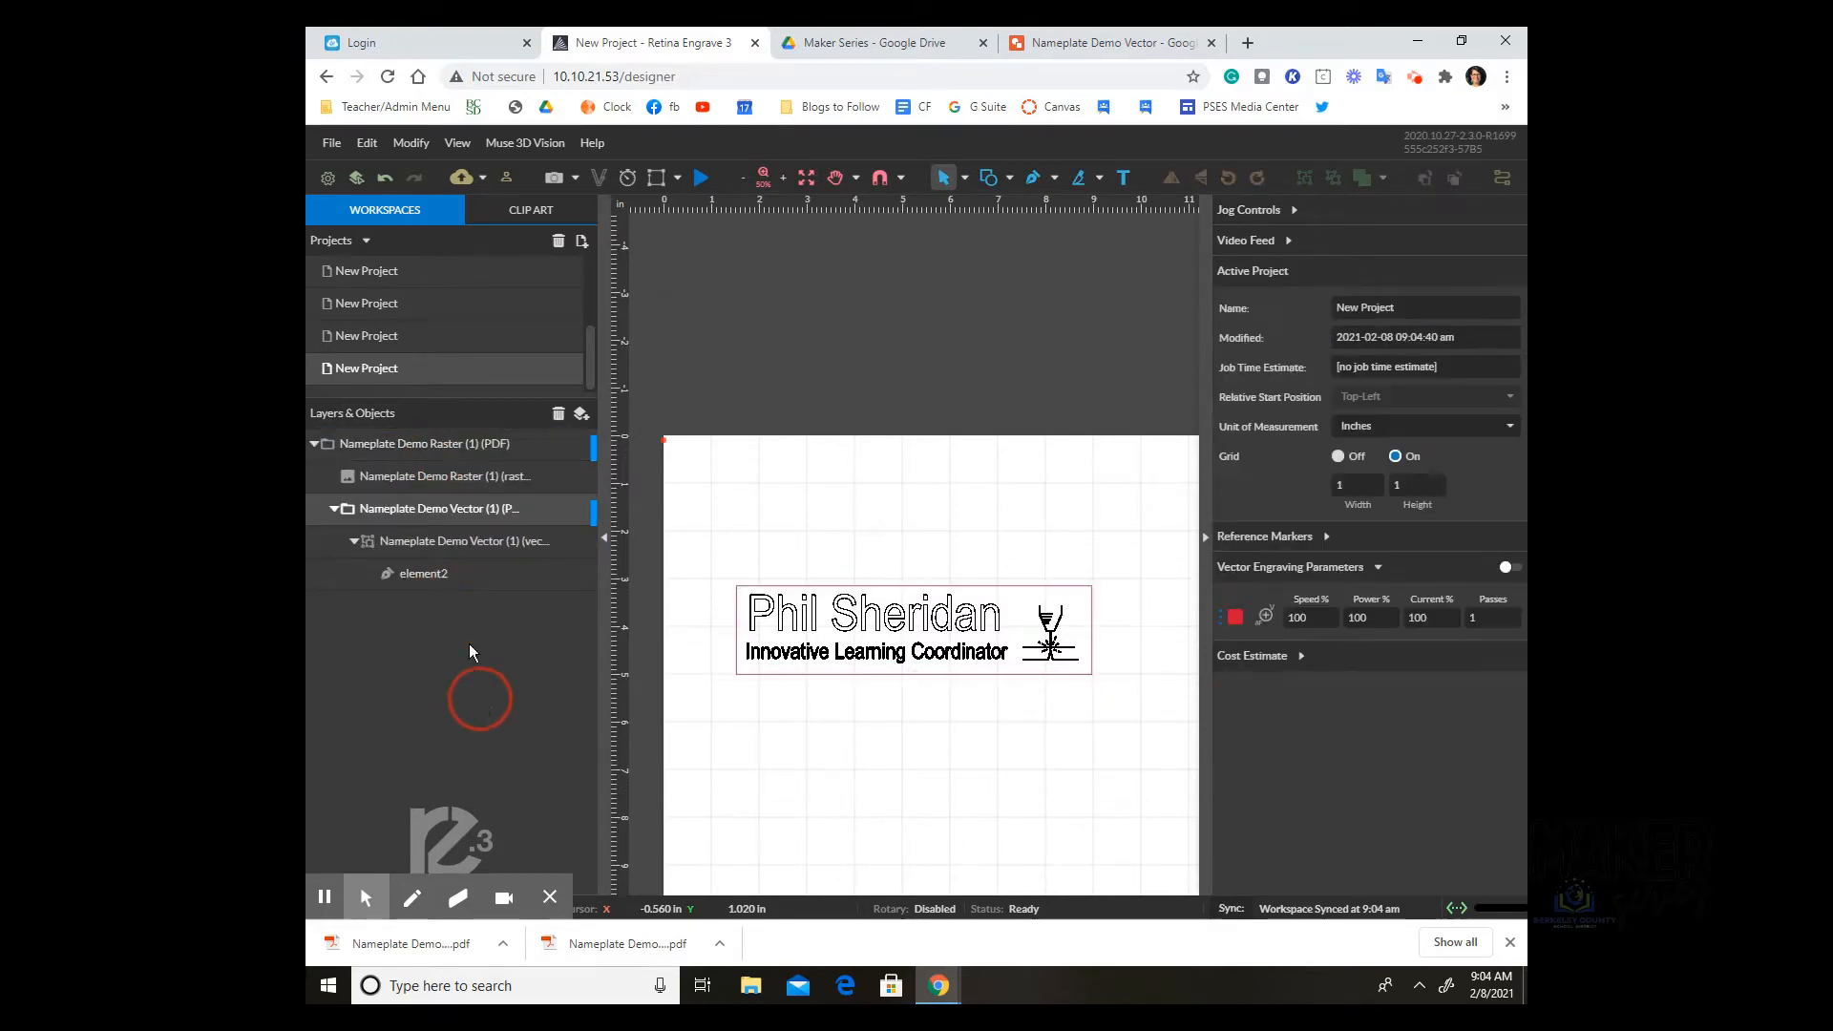
left_click(424, 444)
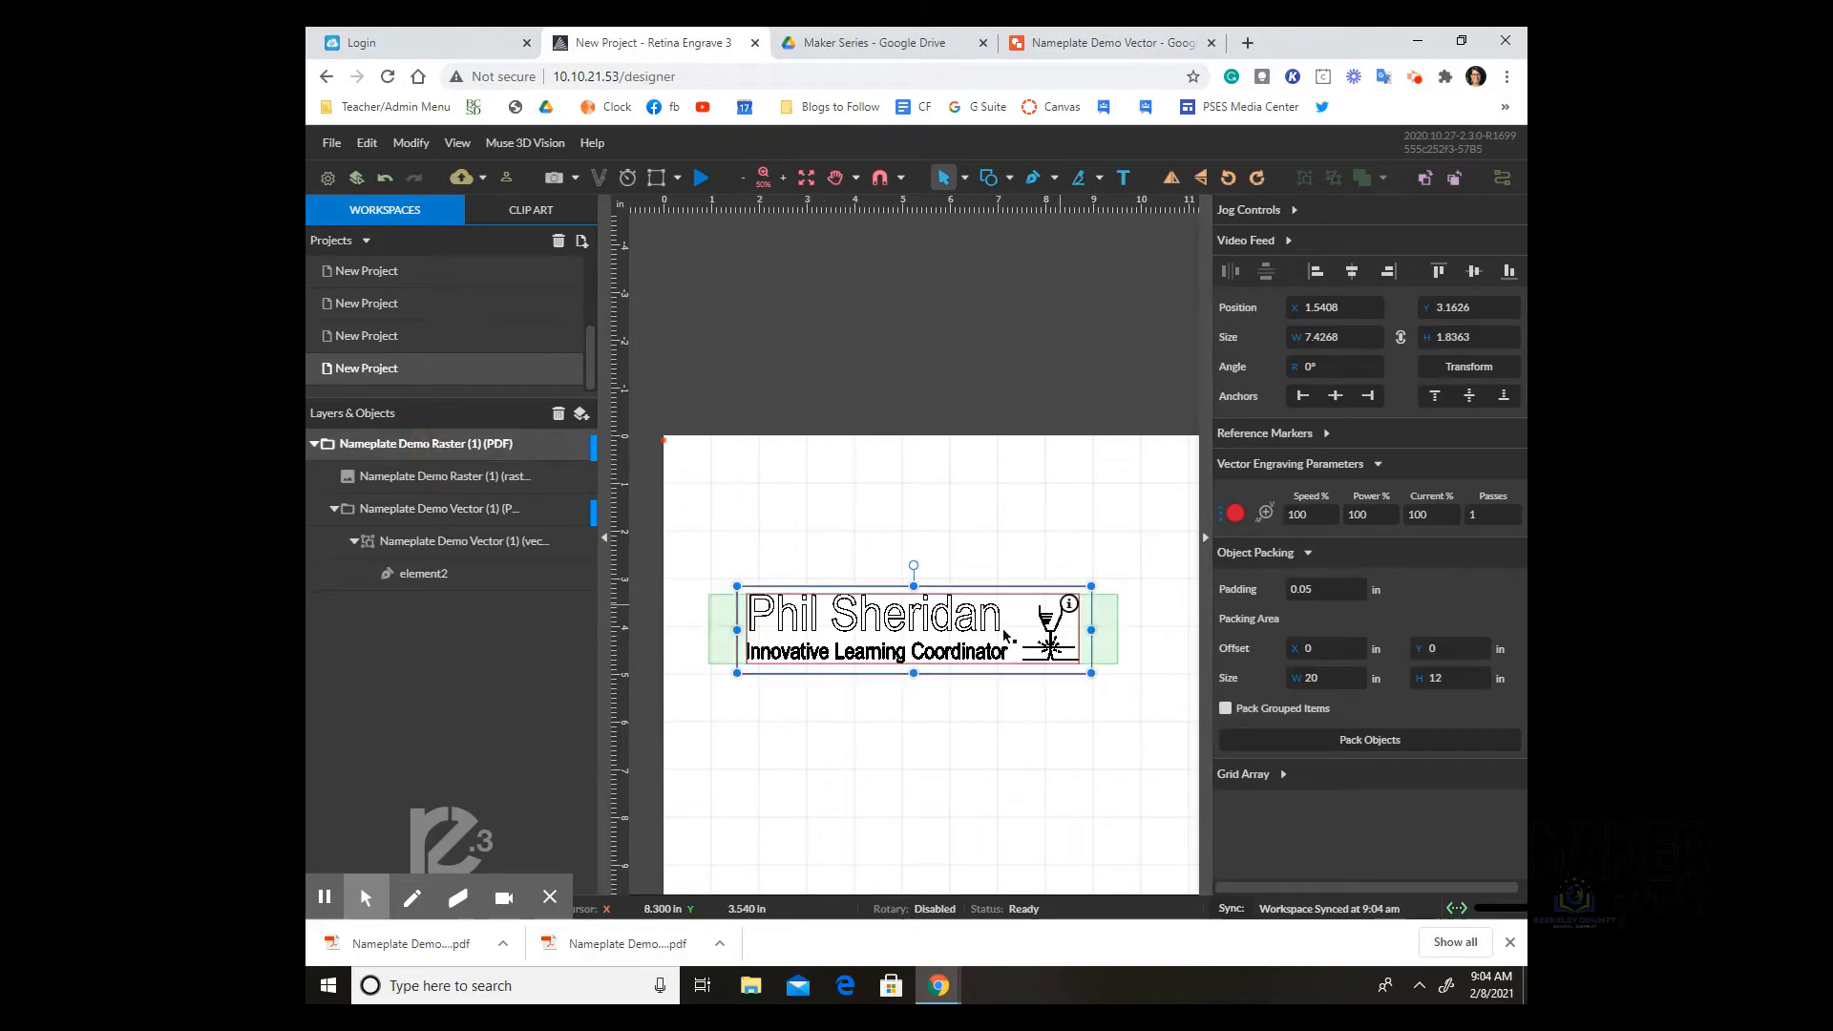
left_click(431, 443)
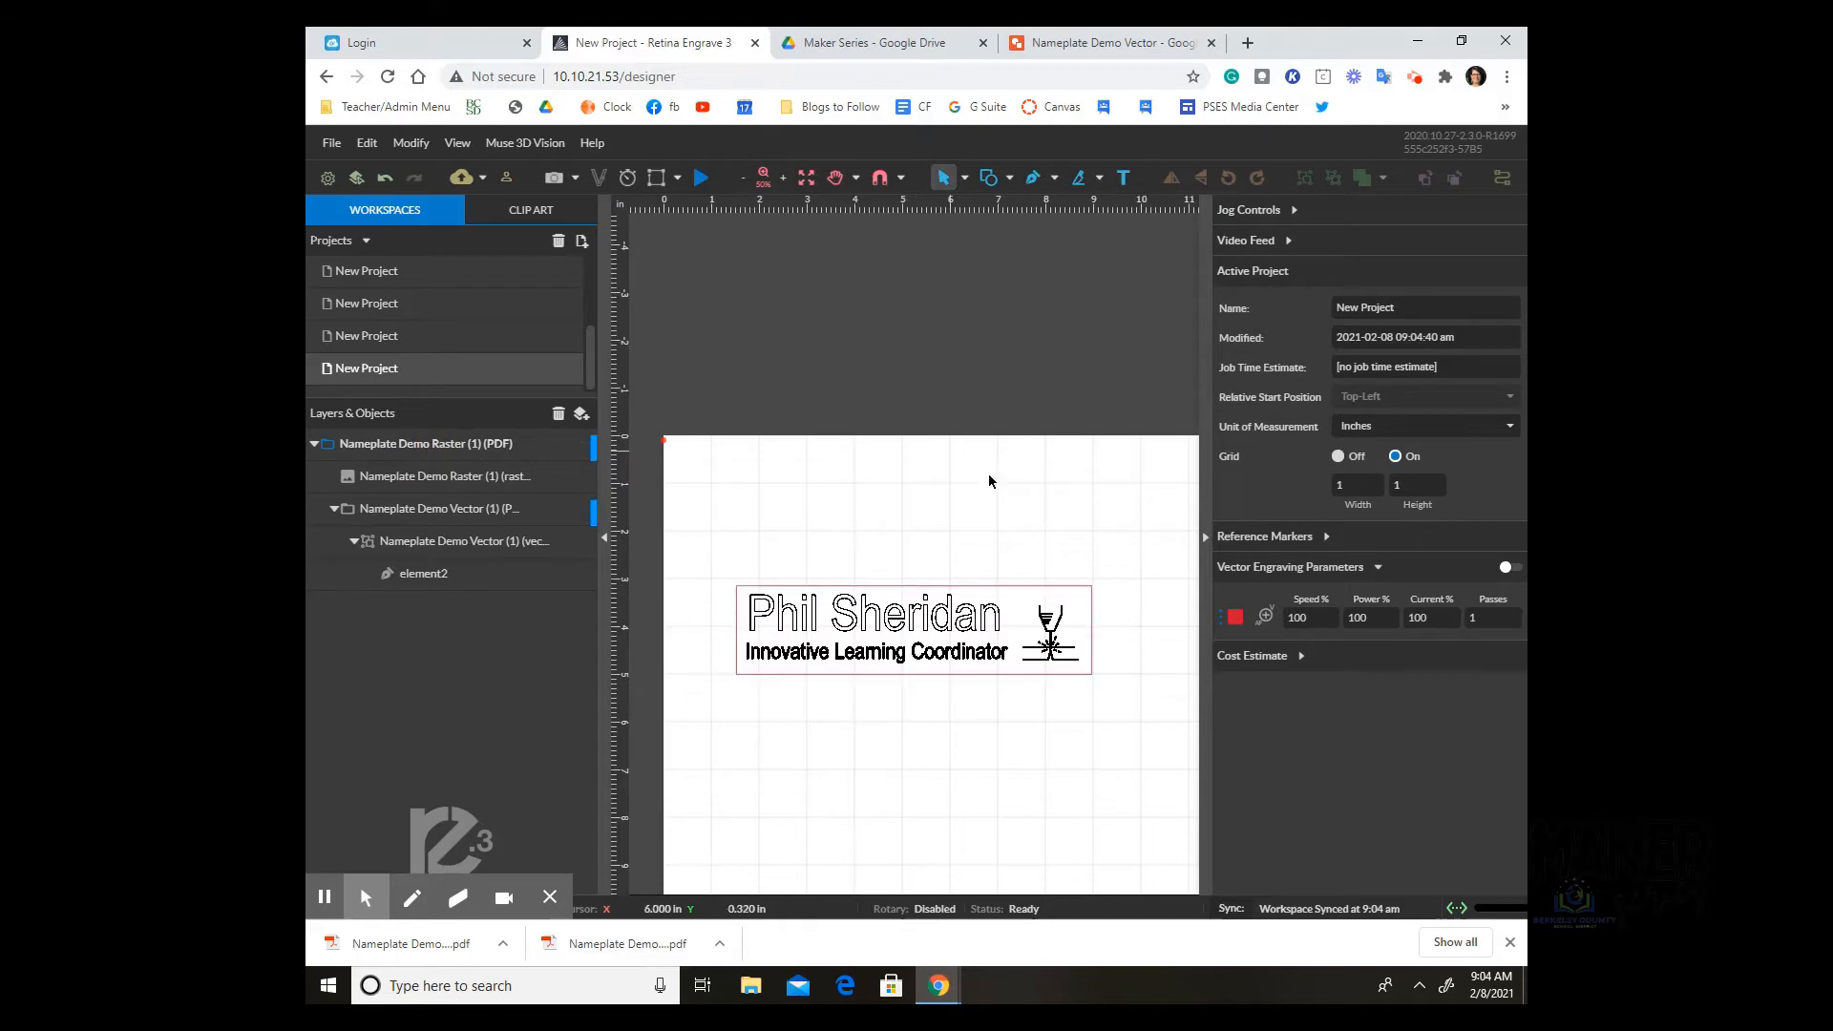
left_click(1077, 624)
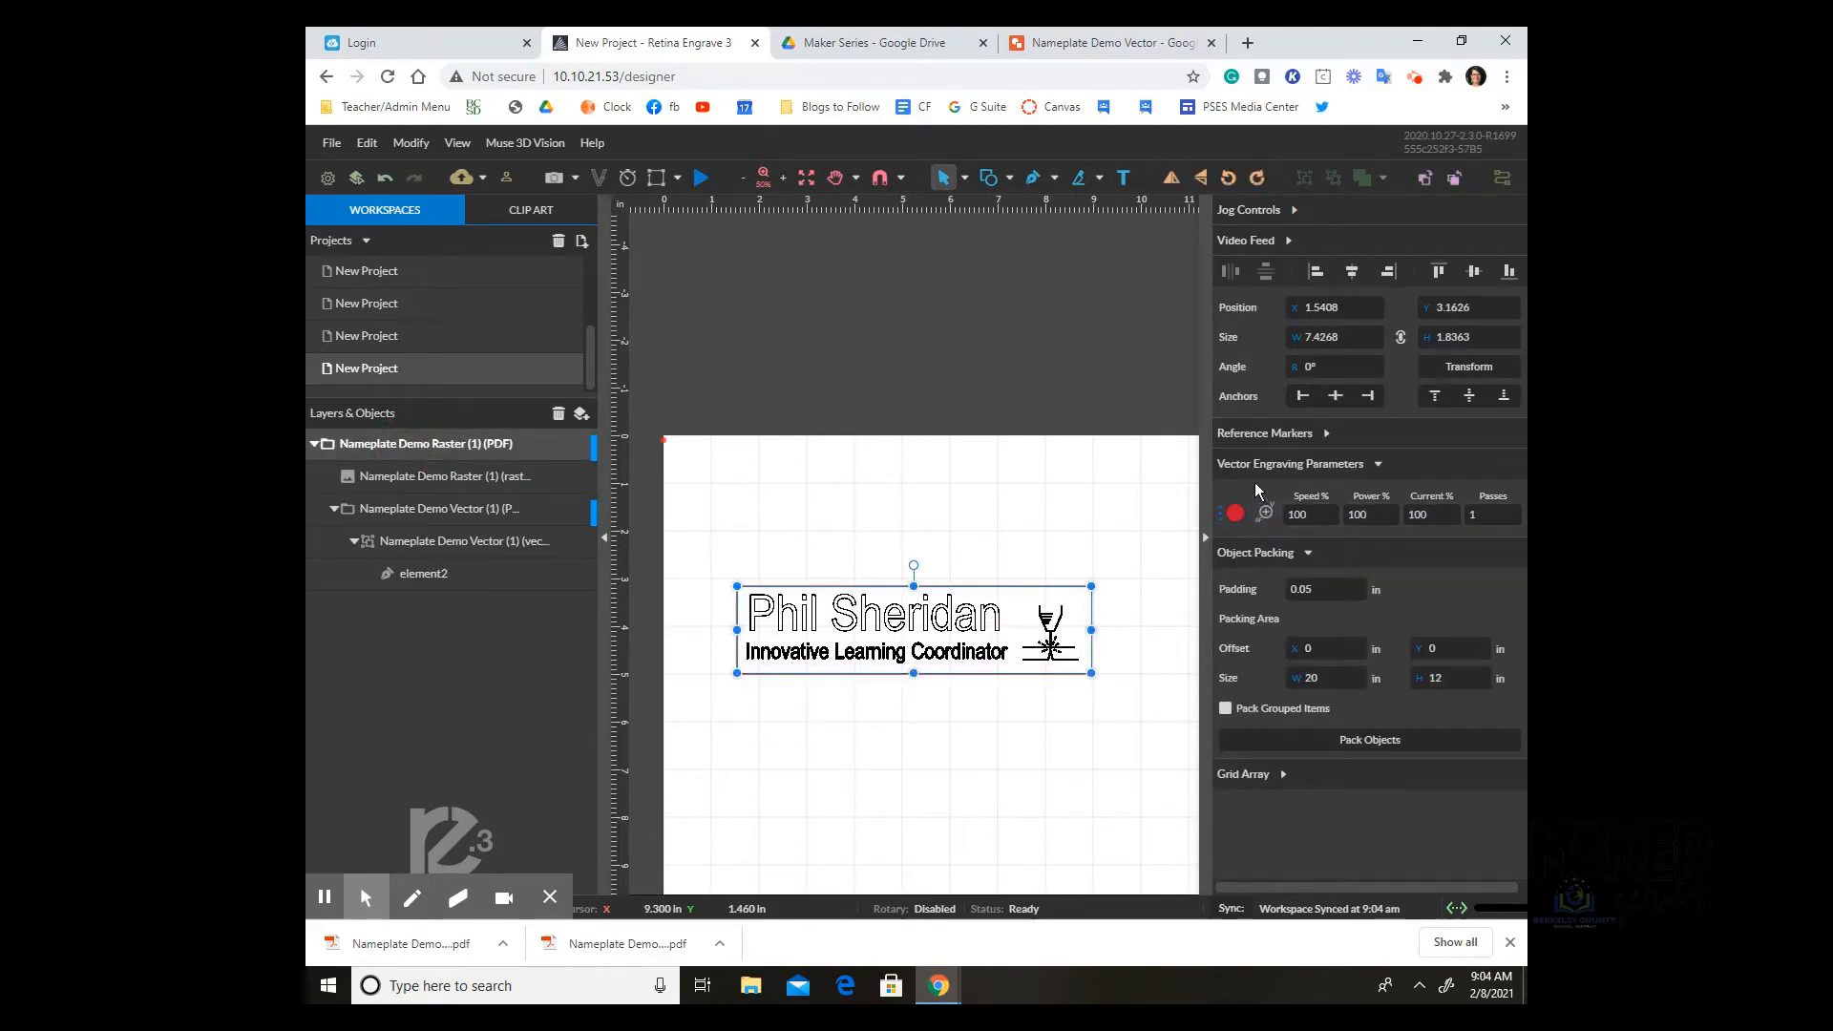
left_click(415, 480)
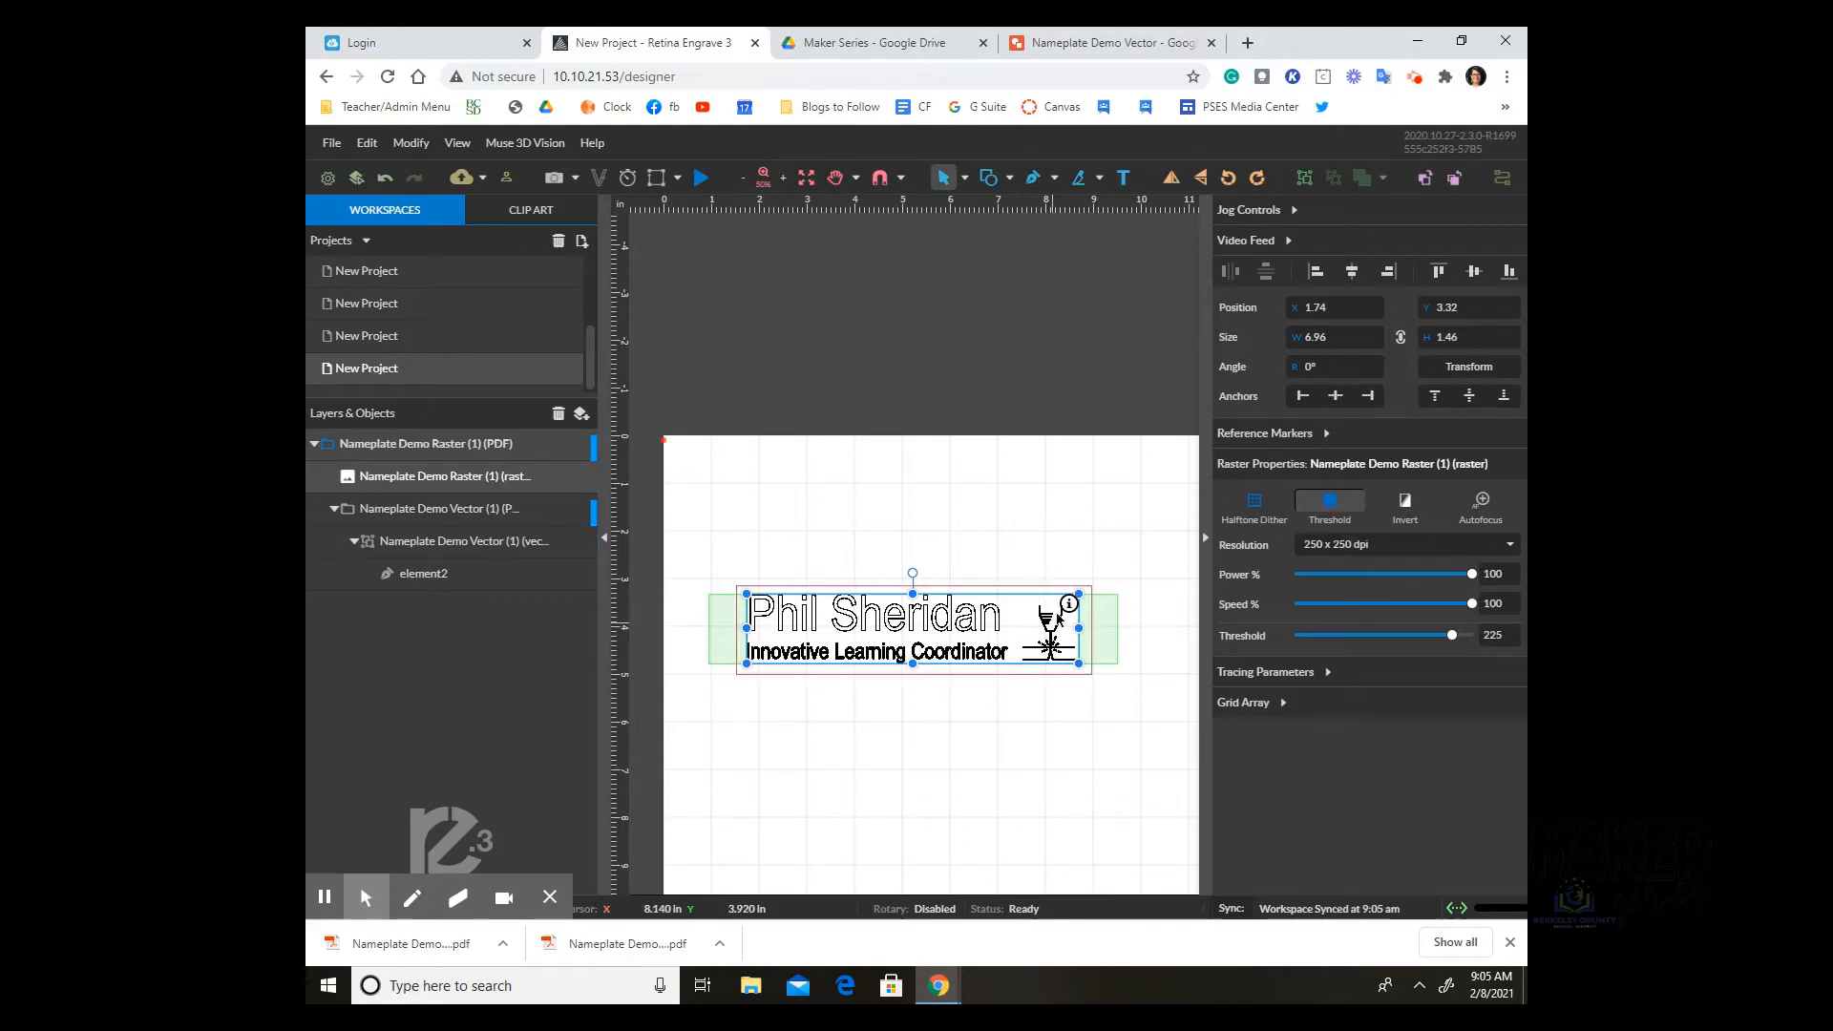
Step: Give the raster nameplate a 500 x 500 dpi resolution and 80% power, then deselect it
left_click(1330, 549)
left_click(1342, 594)
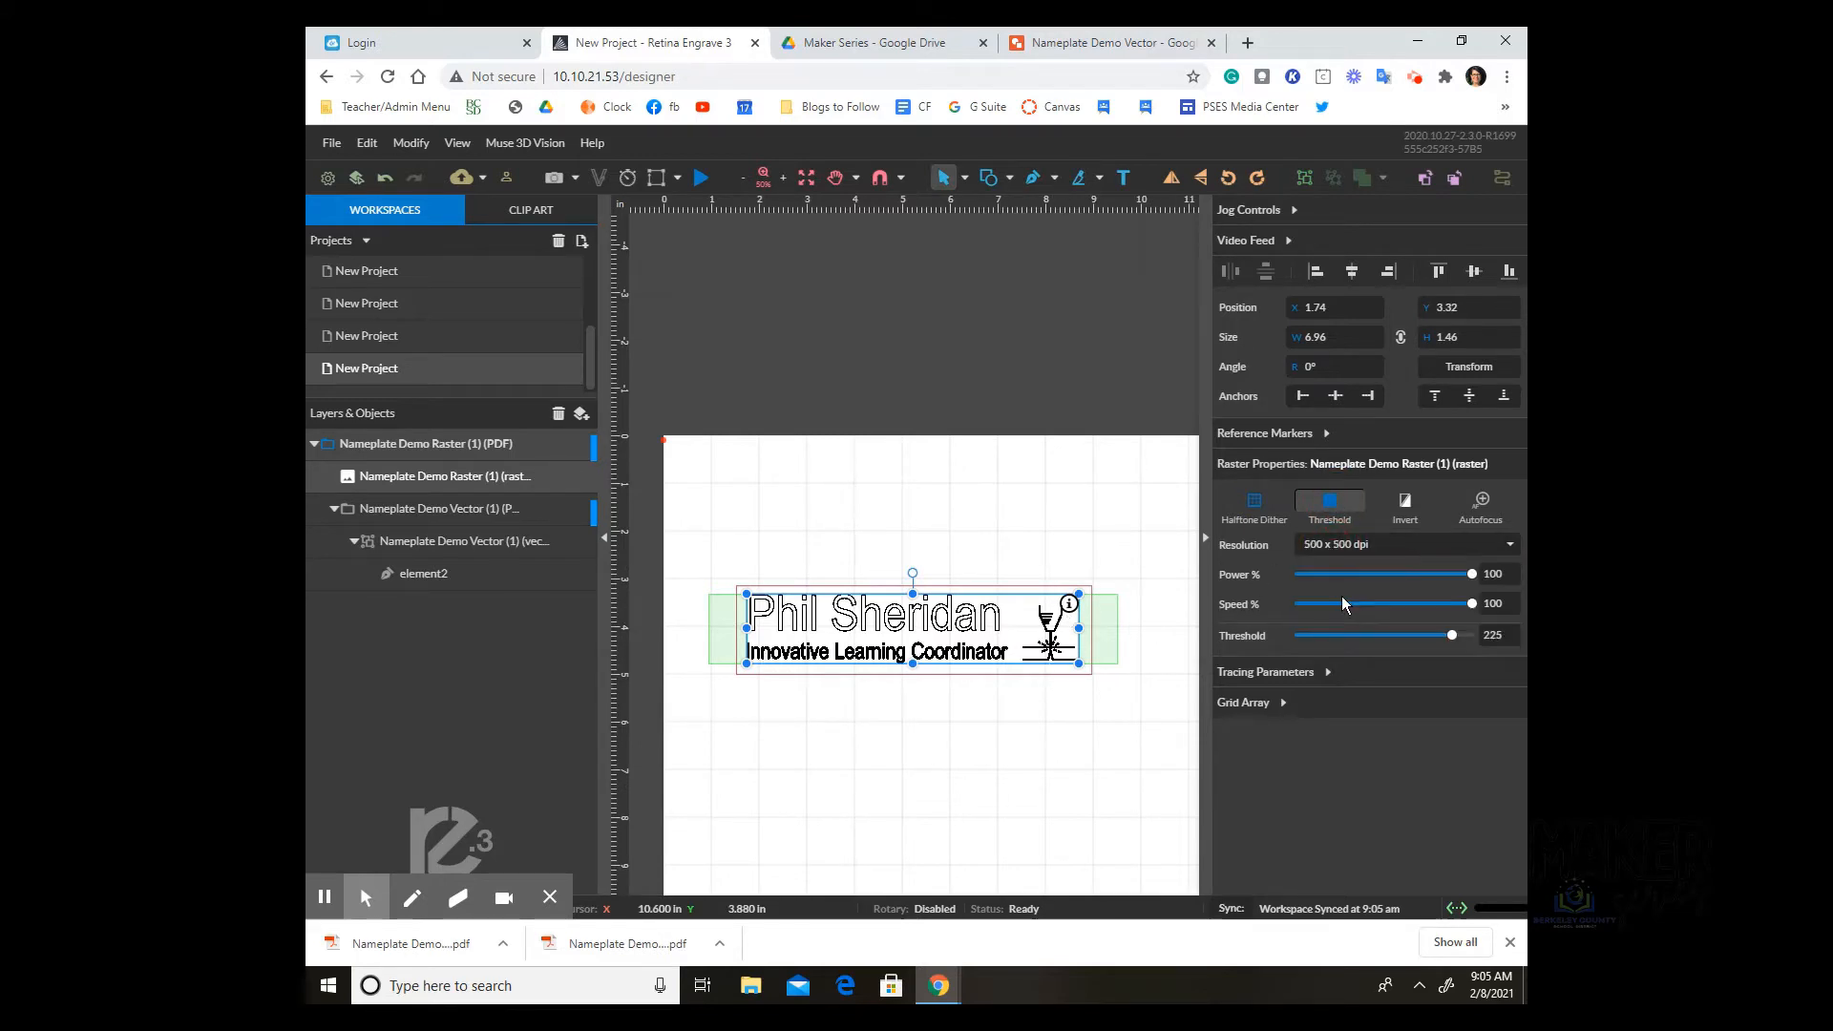
left_click(1493, 574)
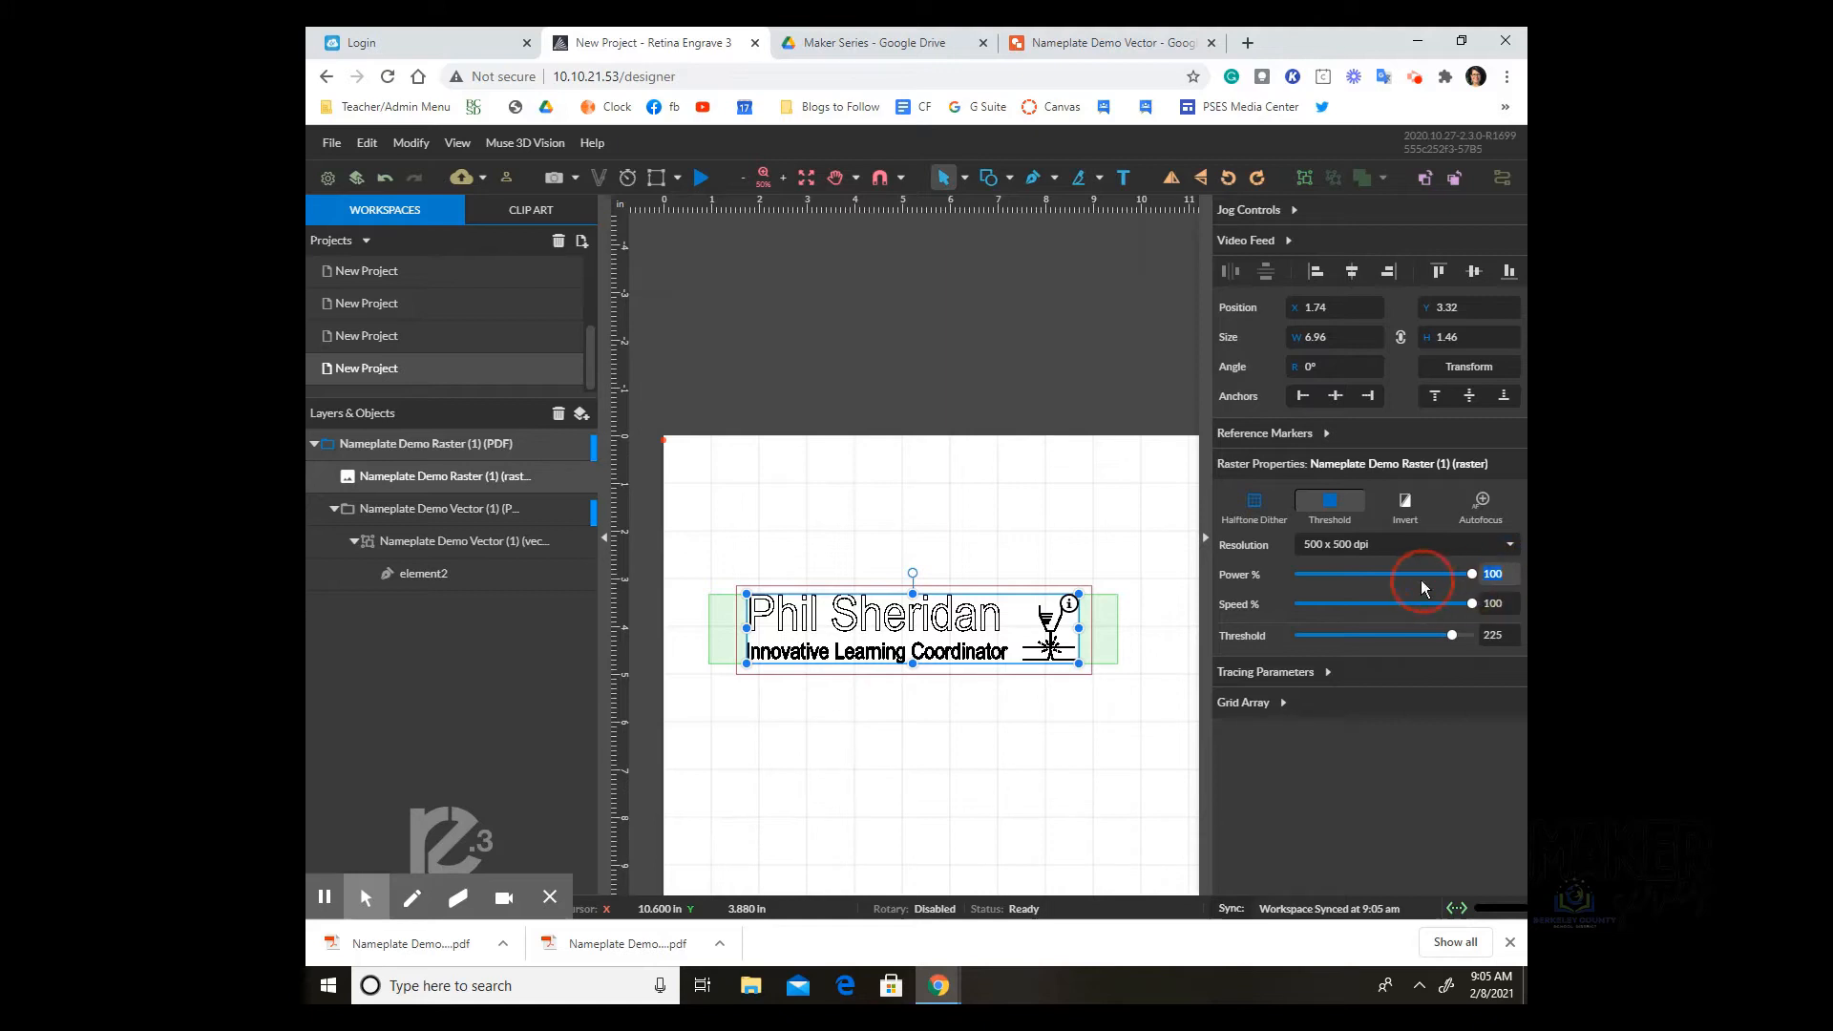
type("80")
key("Return")
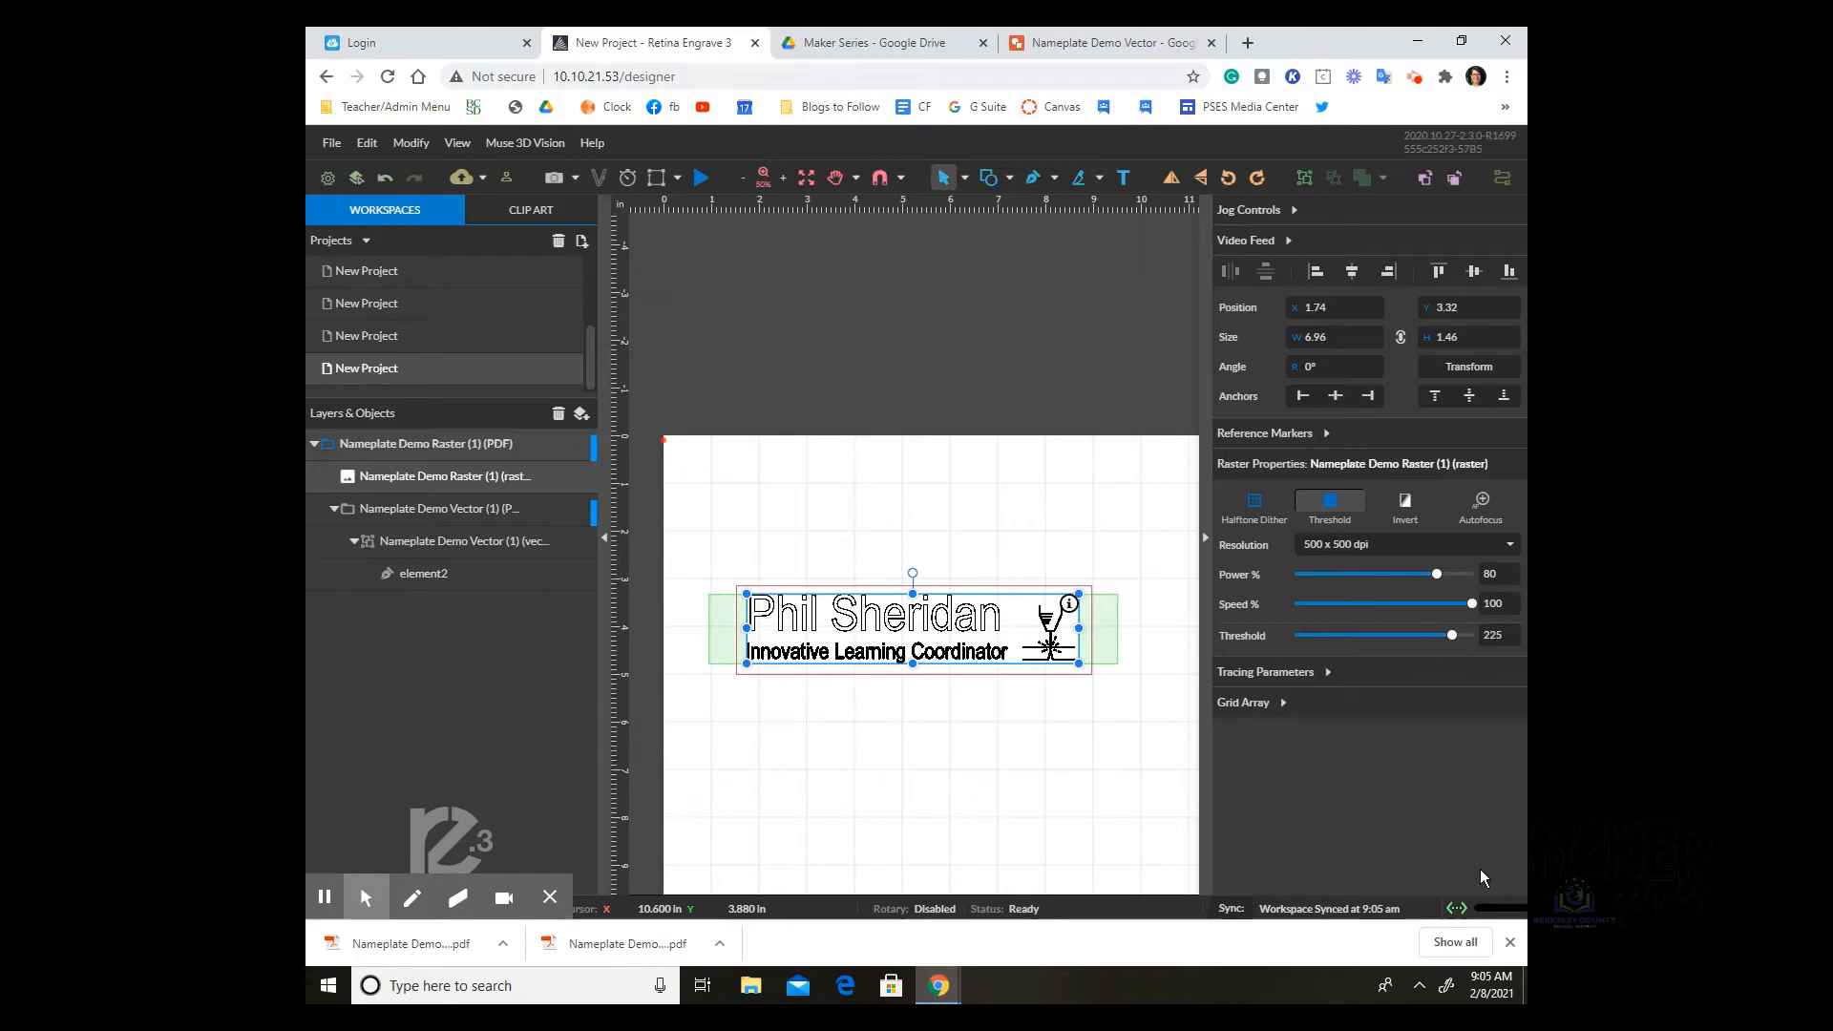
left_click(881, 743)
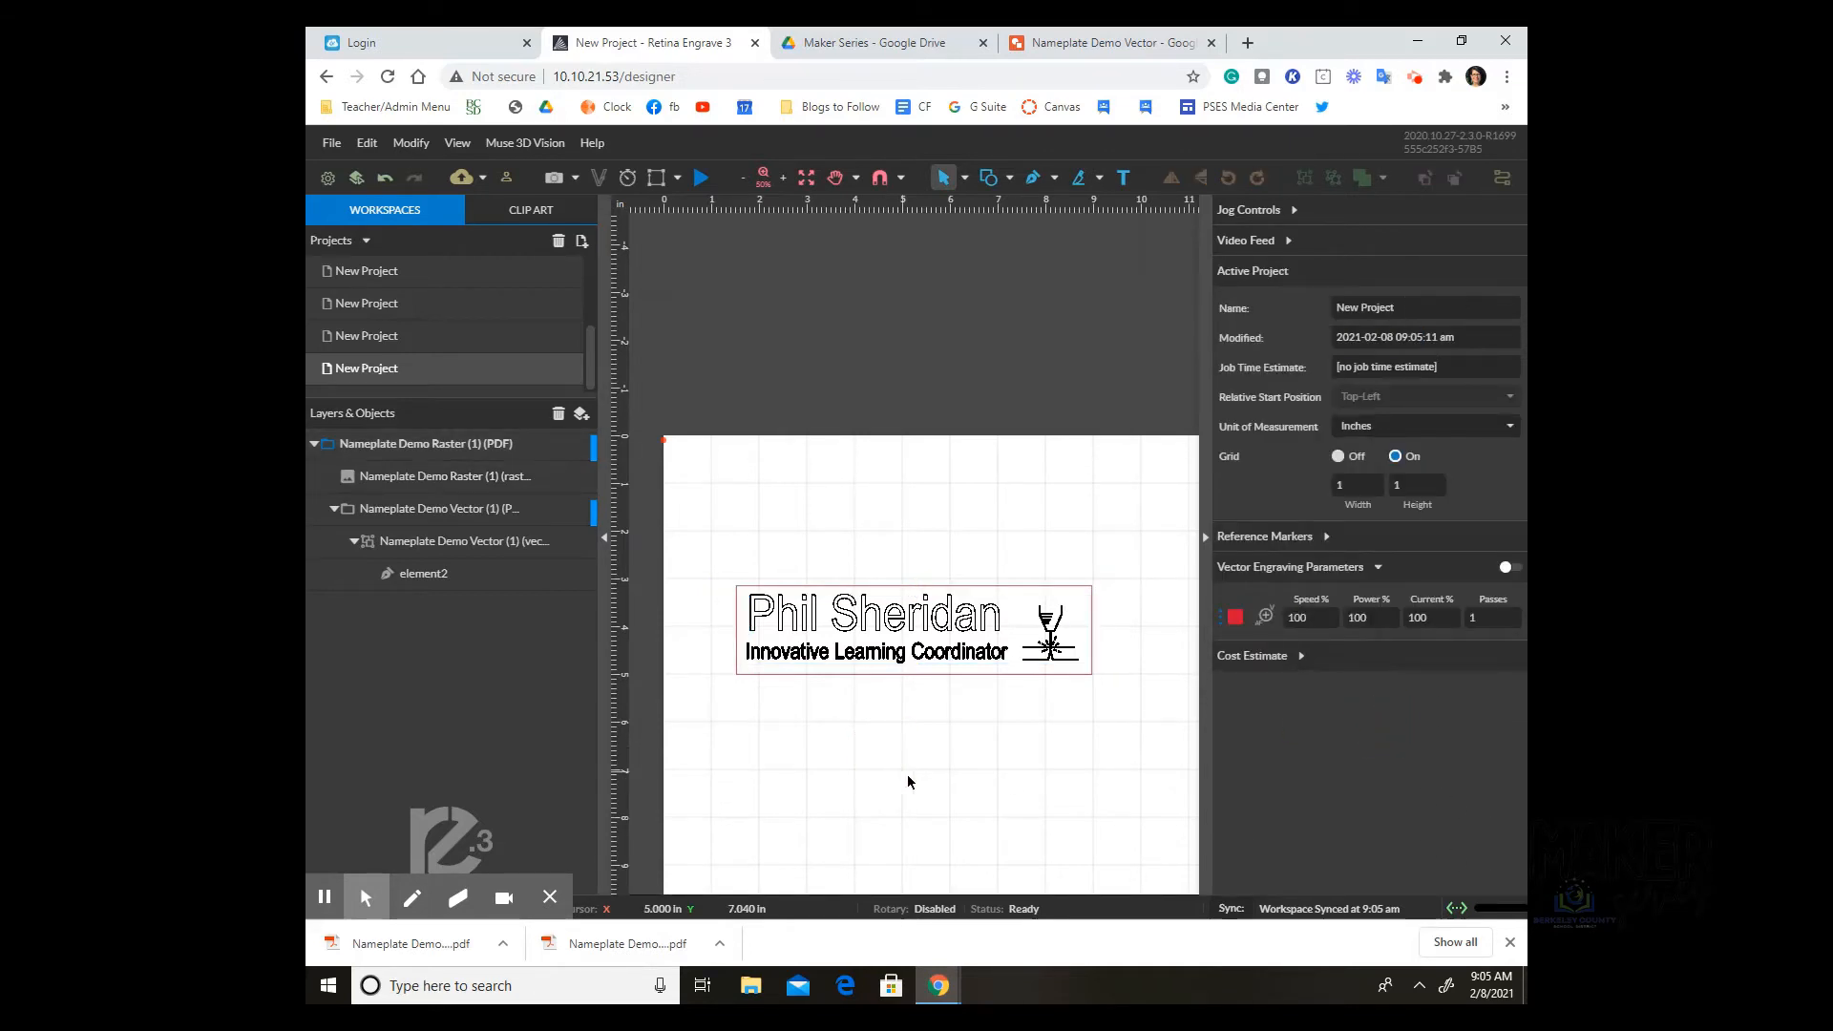
Step: Replace the active project's Name with the person's full name followed by 'Nameplate'
left_click(1420, 310)
key("ctrl+a")
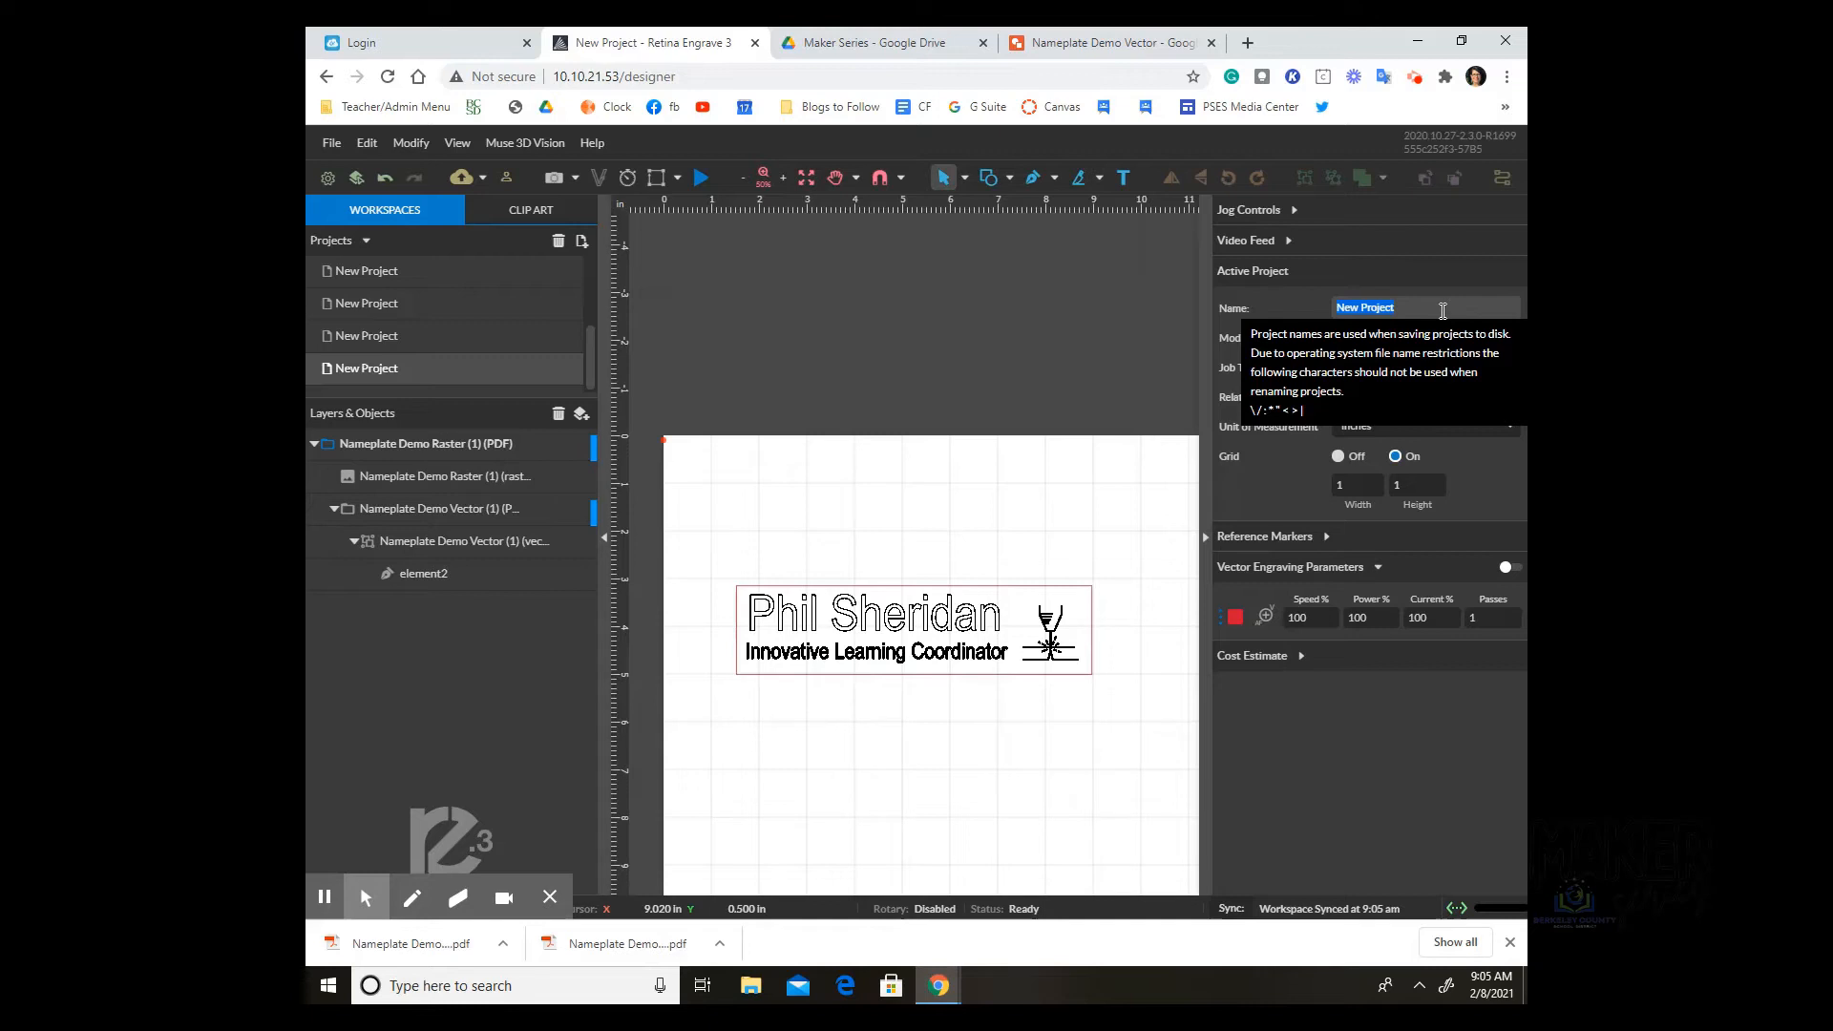
left_click(896, 314)
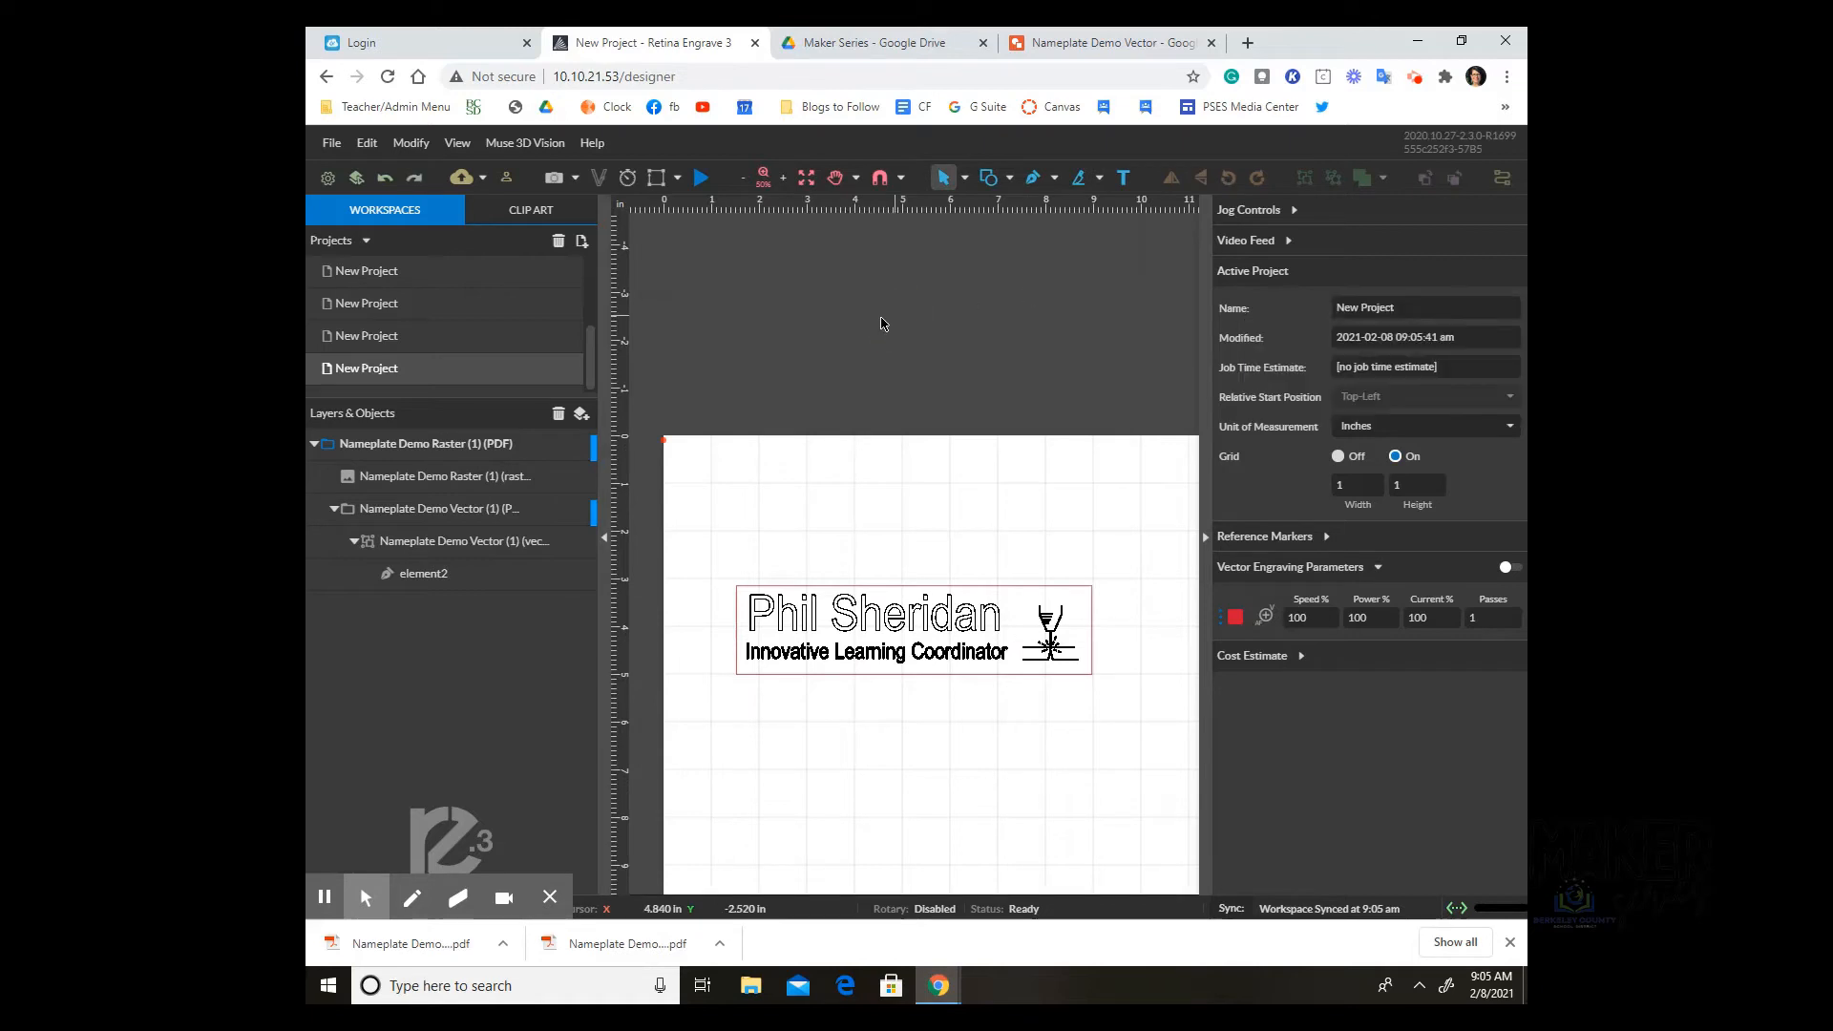
left_click(1402, 308)
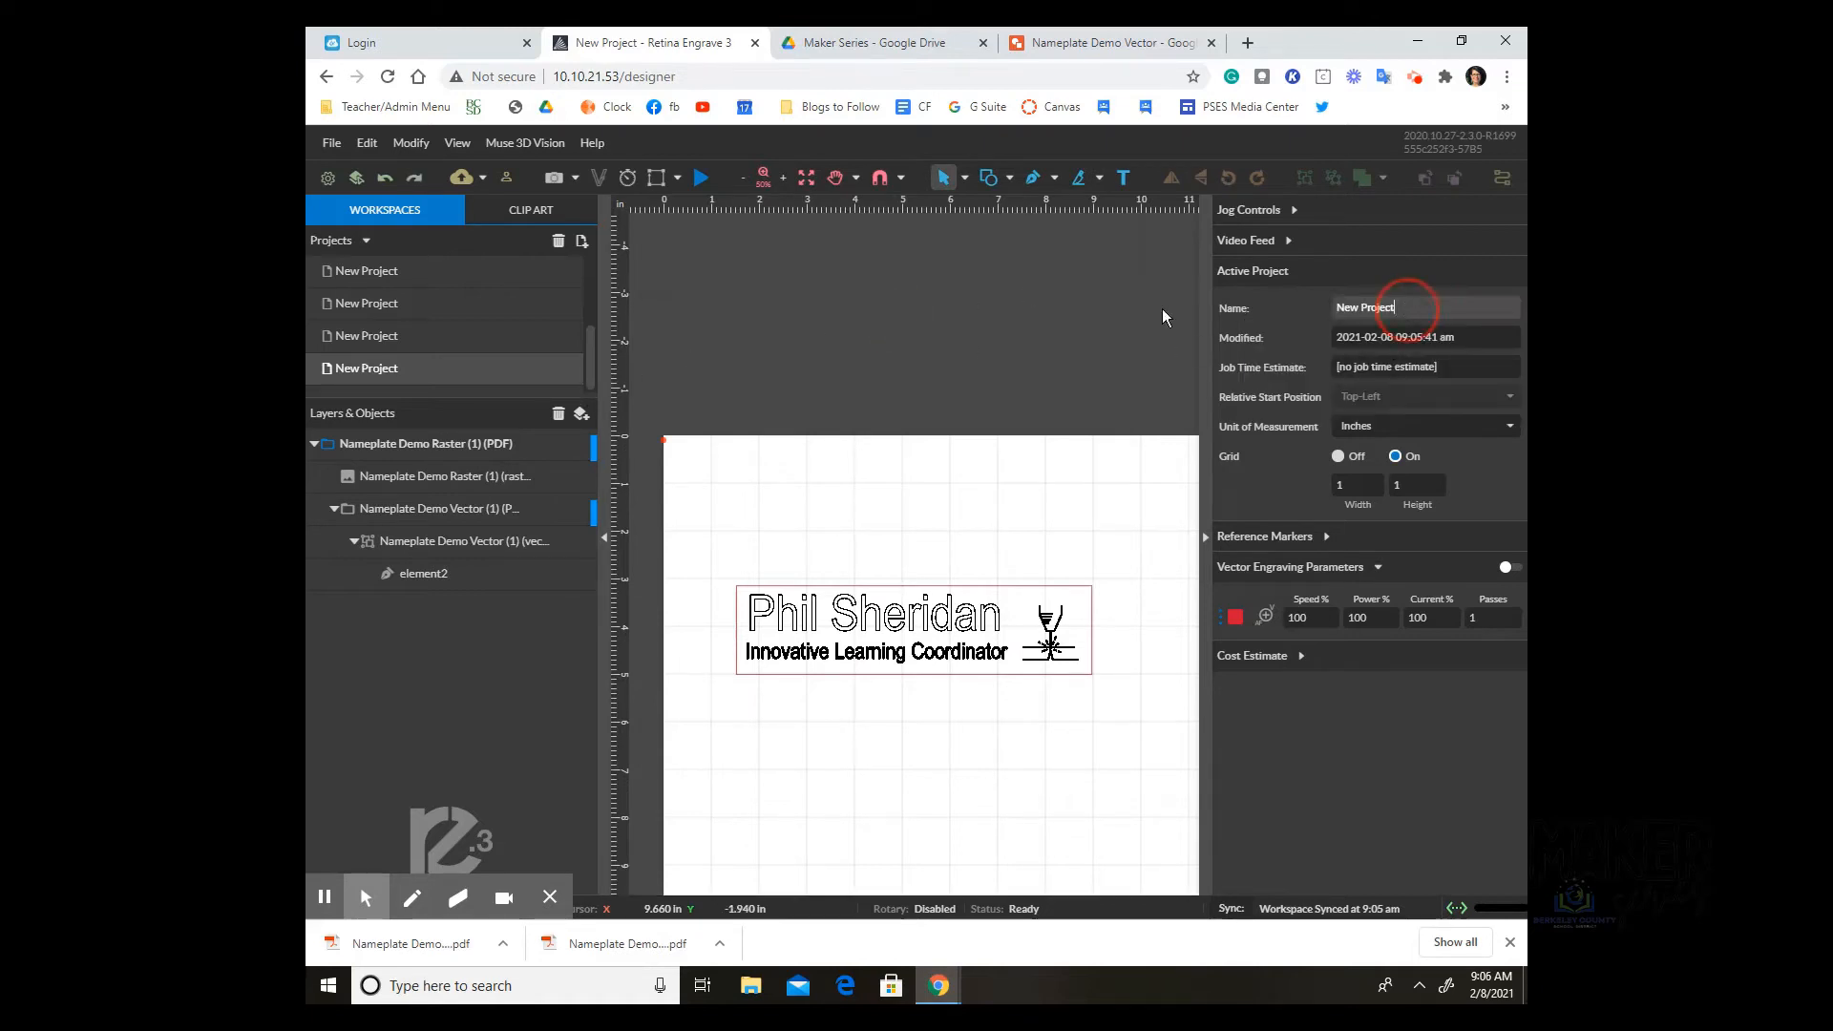
left_click(1018, 311)
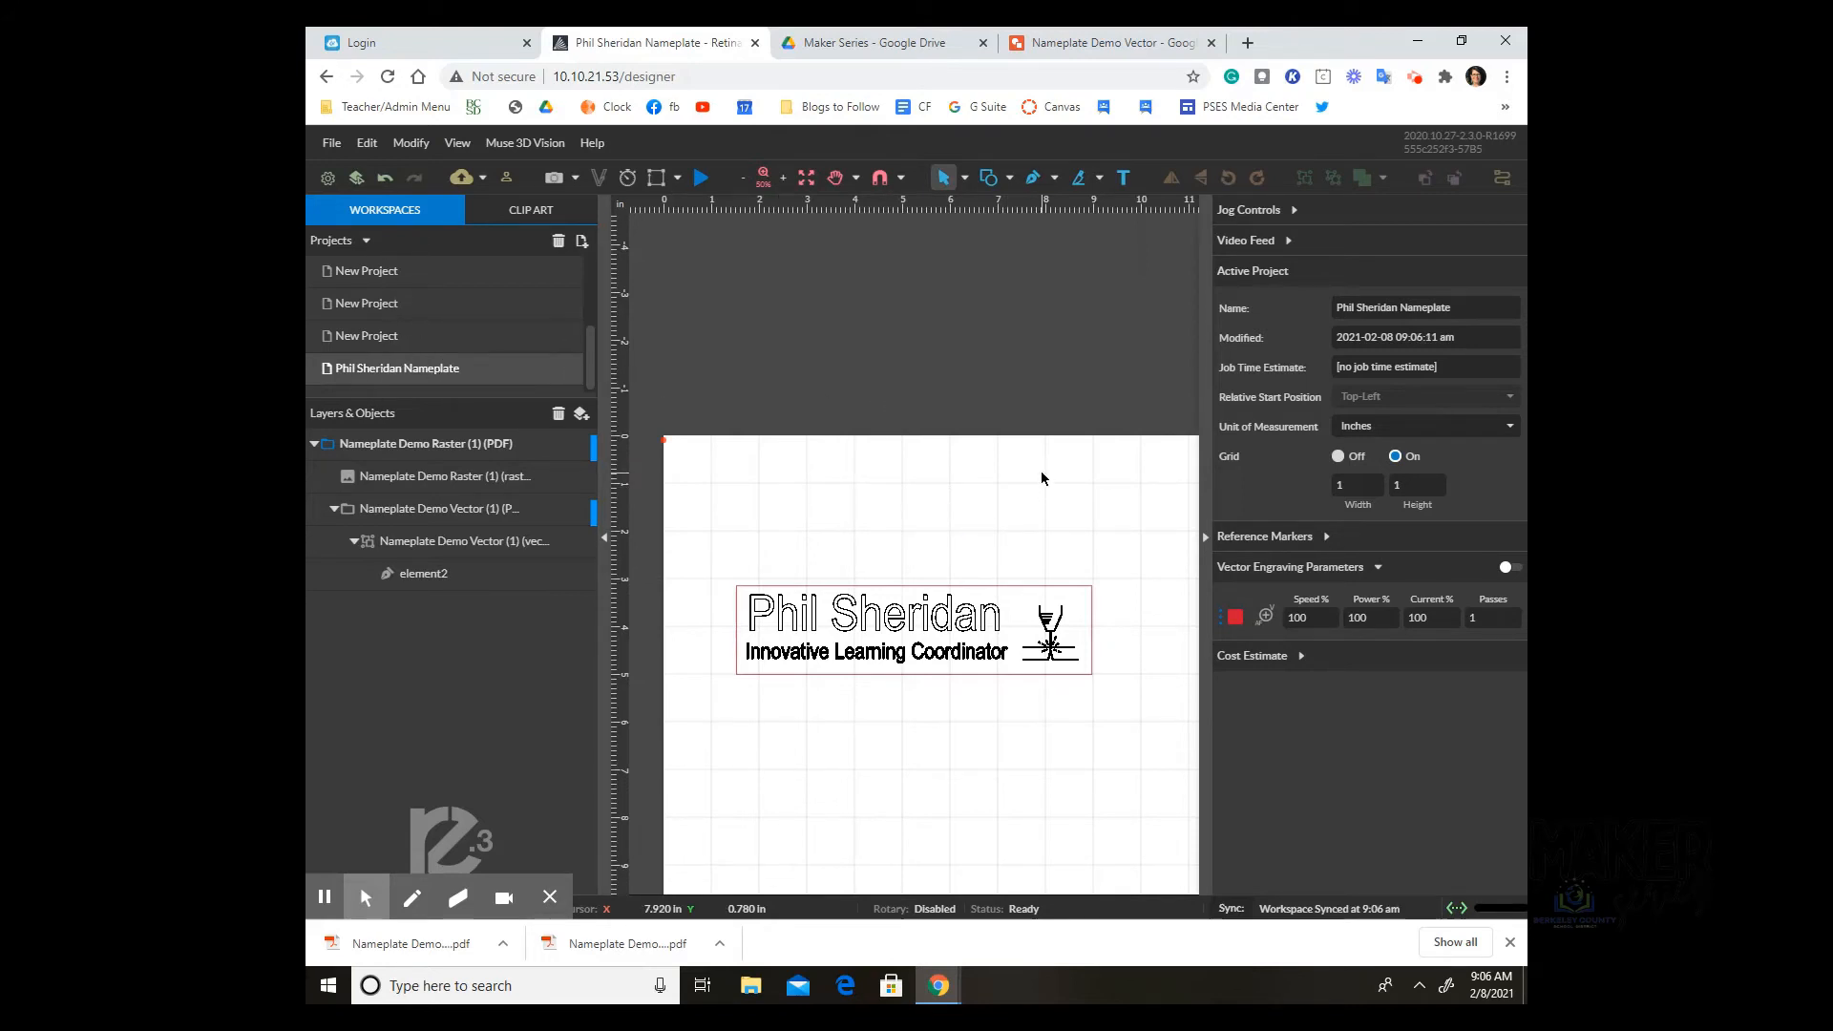
left_click(964, 491)
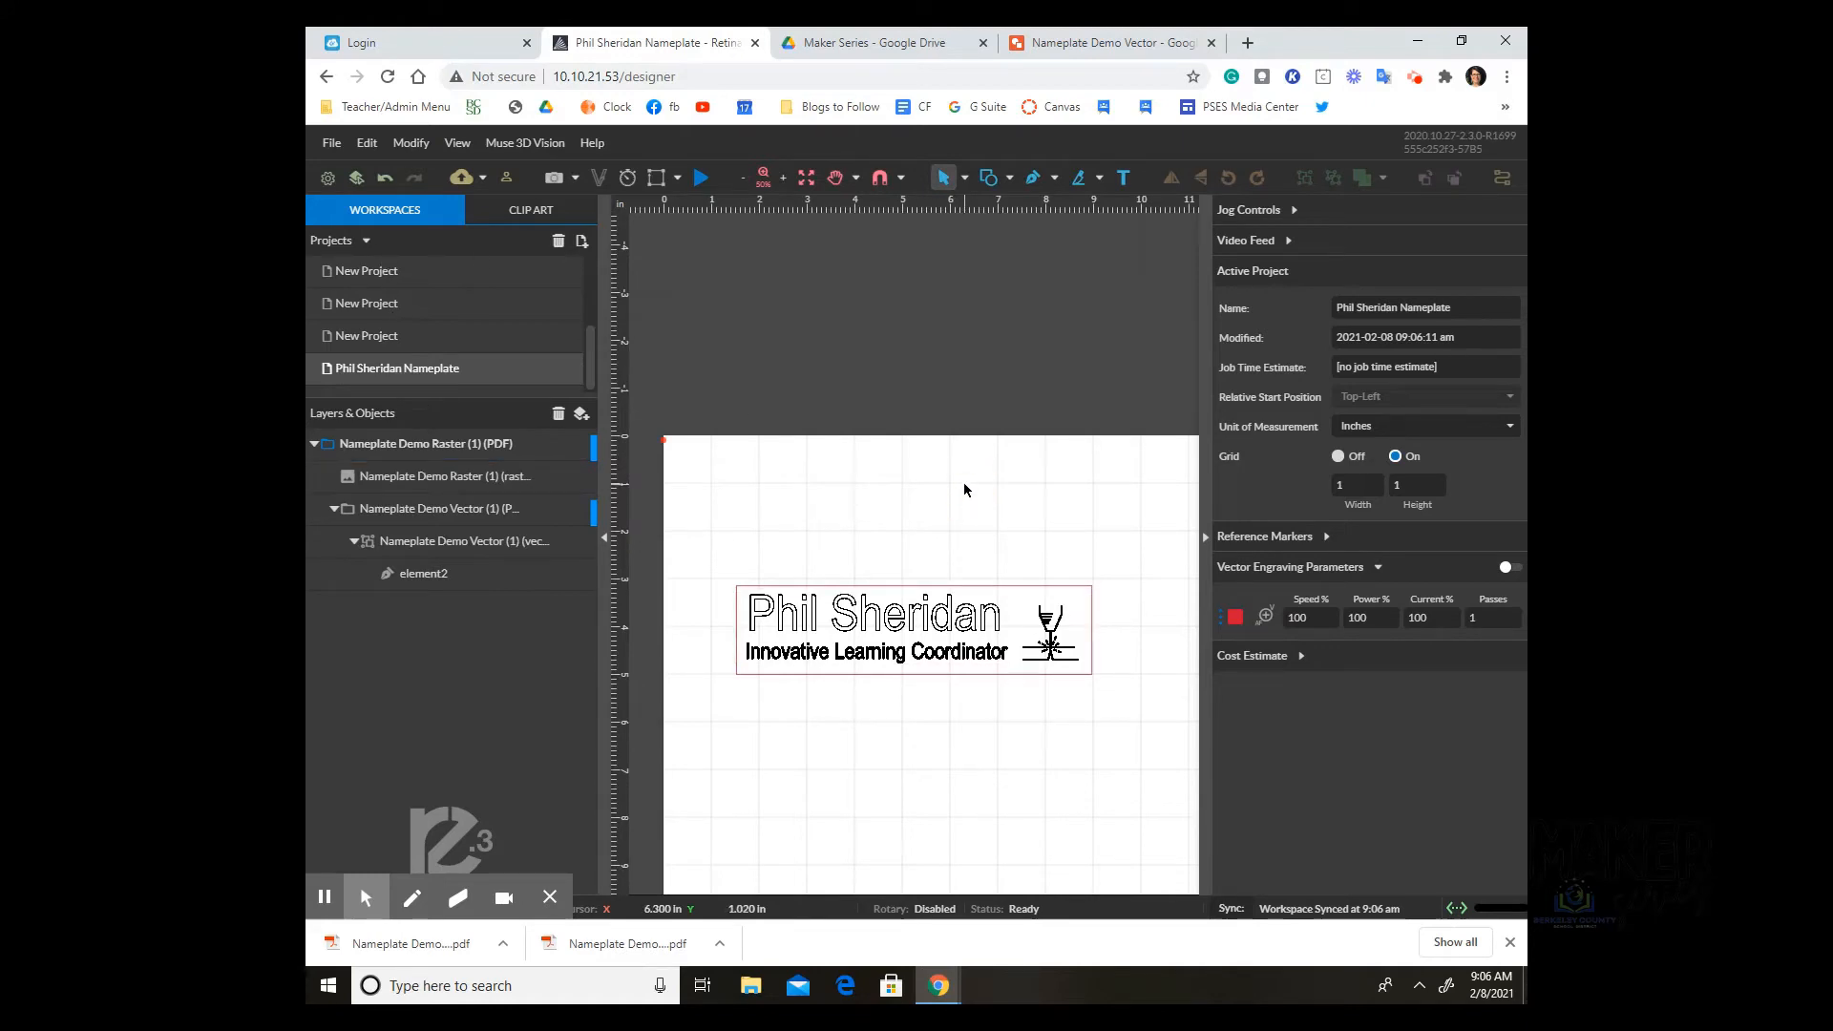